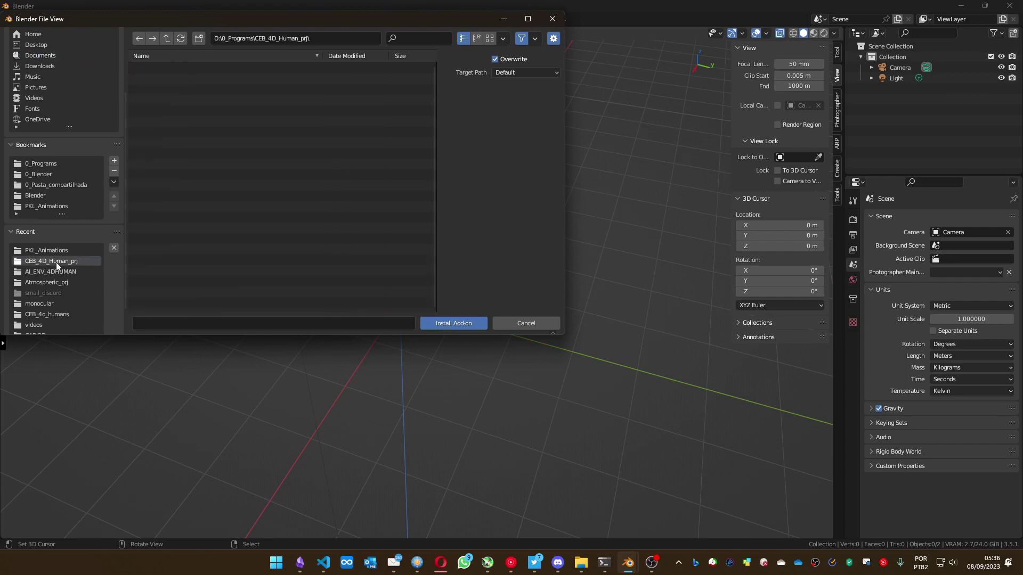
Install the add-on from CEB_4d_Human_FREE_0.21.zip, enable CEB 4D Humans FREE and close the preferences.
scroll(198, 241, down, 5)
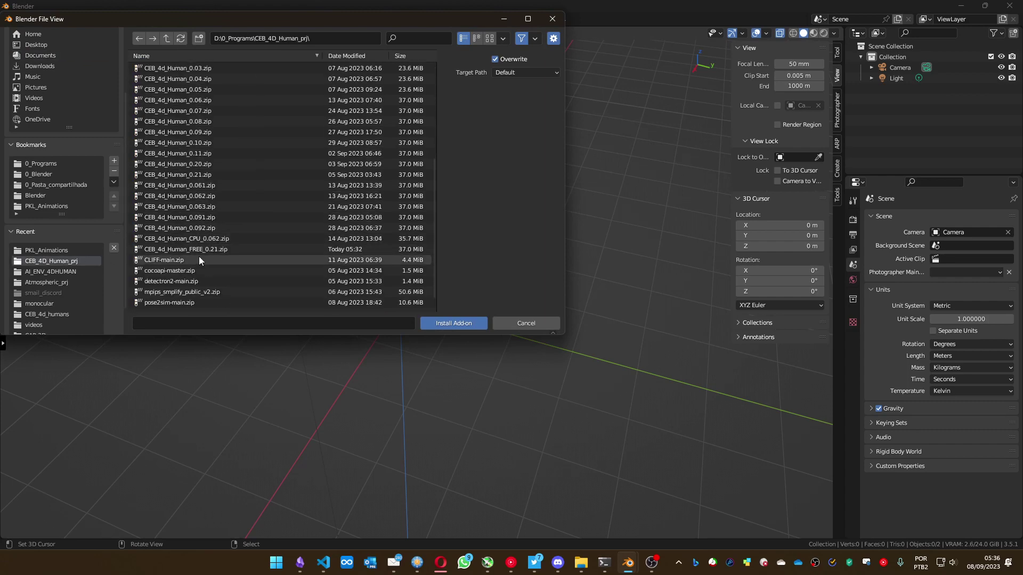
double_click(199, 249)
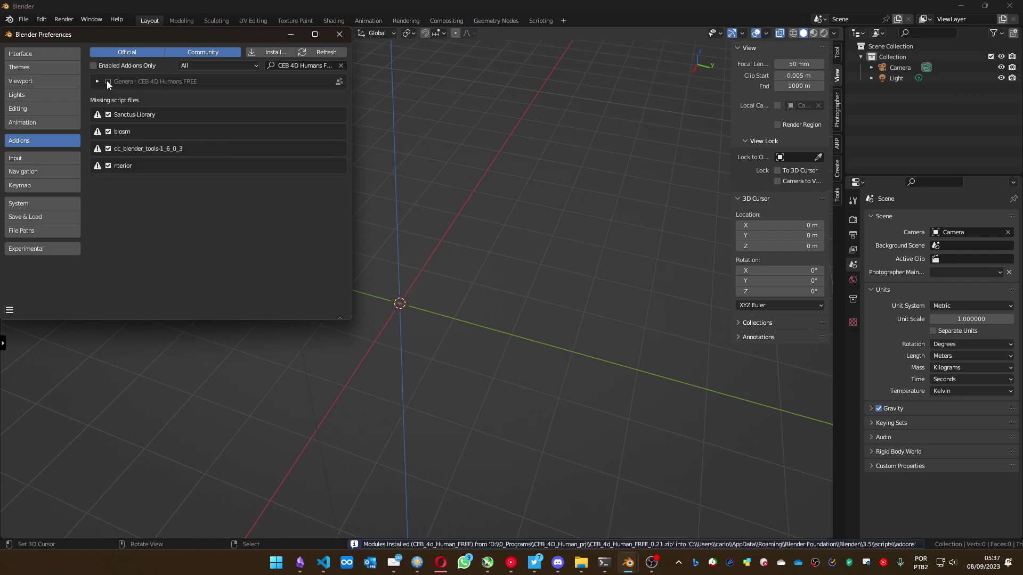
click(108, 81)
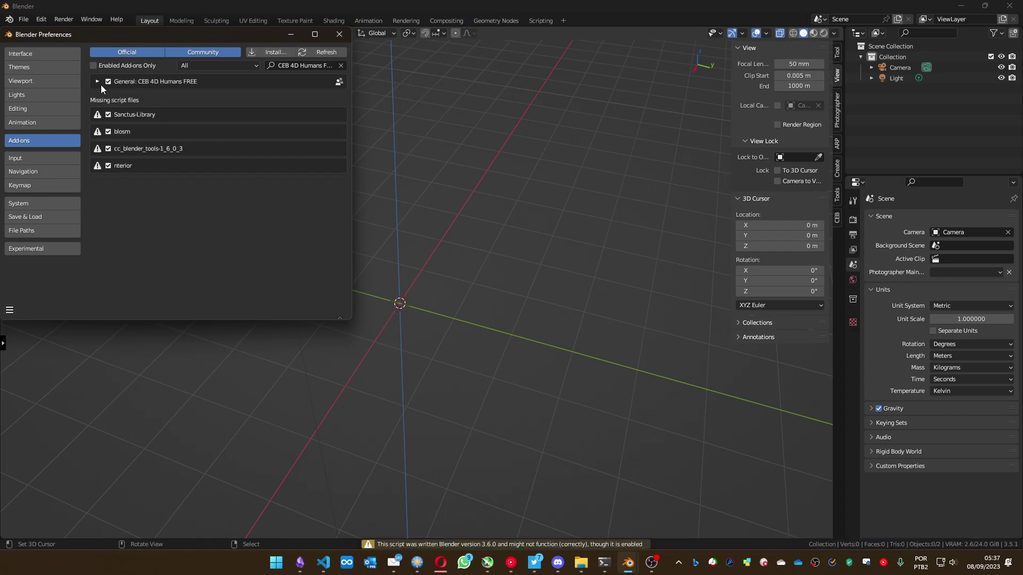
click(338, 35)
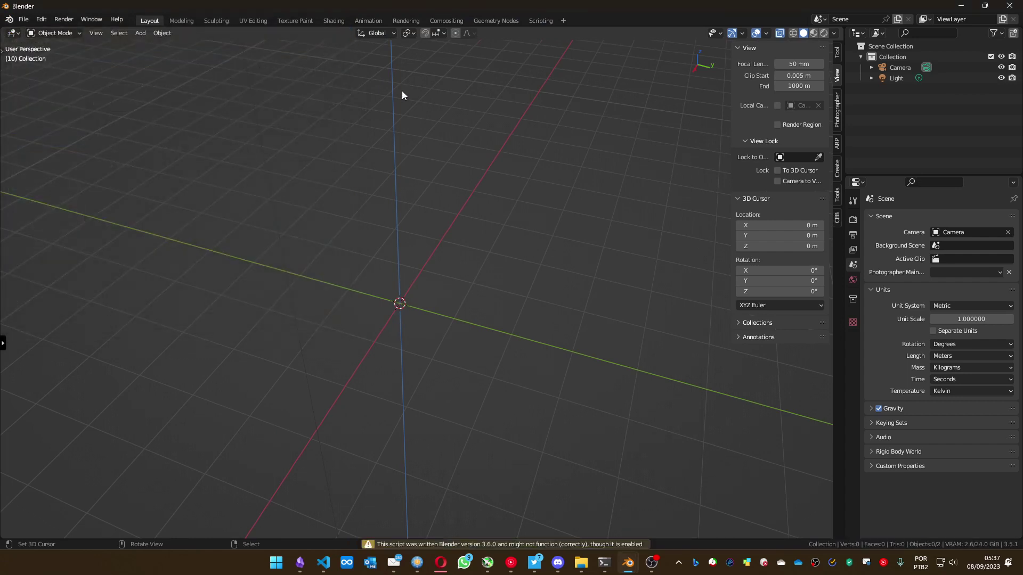
Create an ai_venv2 folder on the D: drive and set it as the 4D Humans FREE add-on's virtual environment path.
click(838, 219)
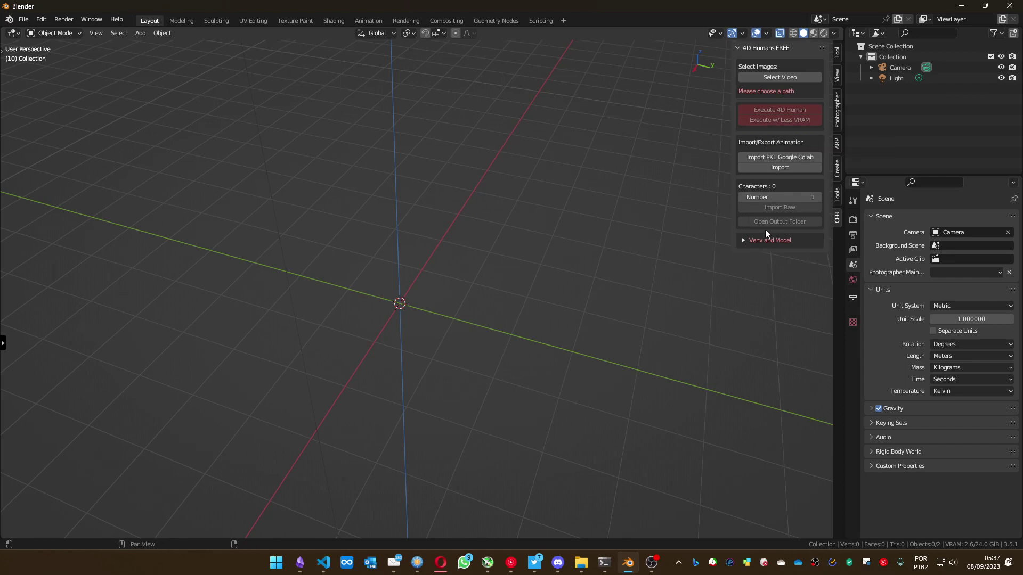
click(743, 241)
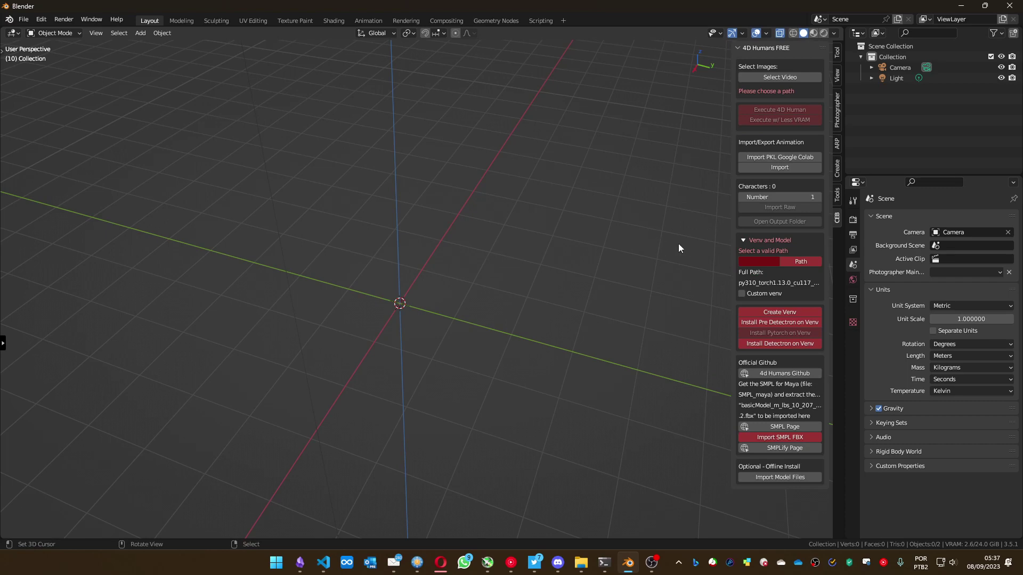
click(796, 262)
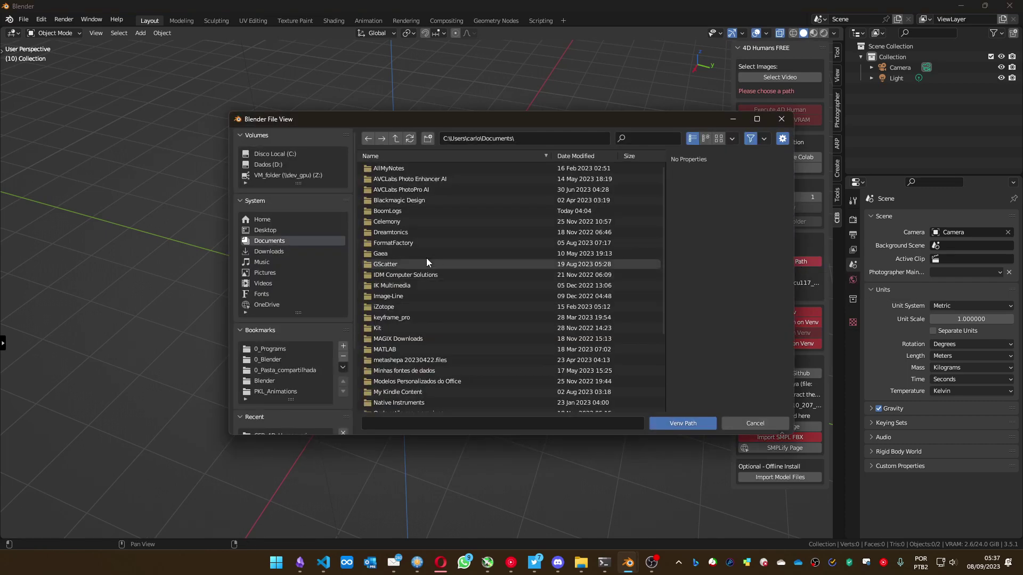
click(269, 164)
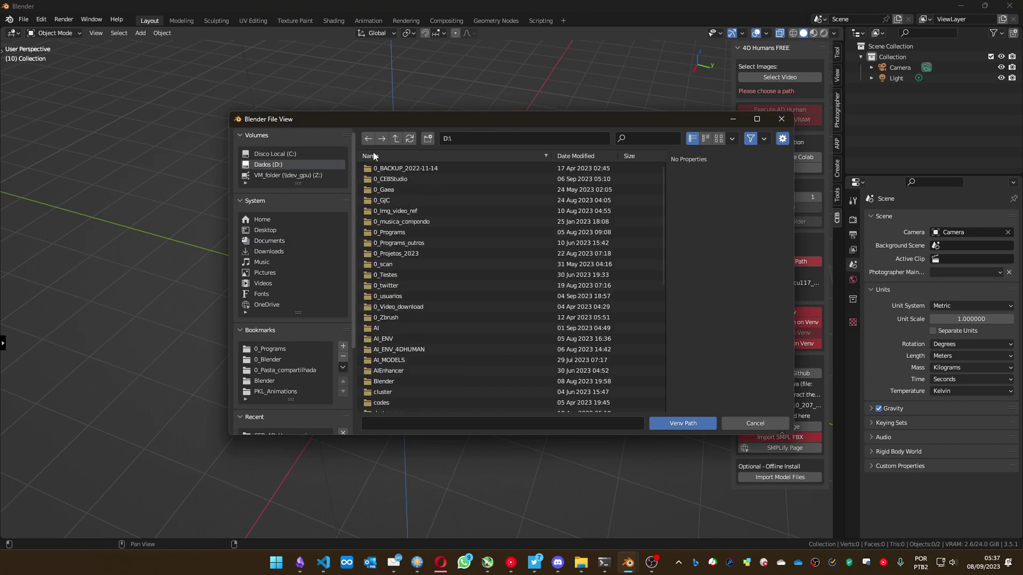
click(427, 139)
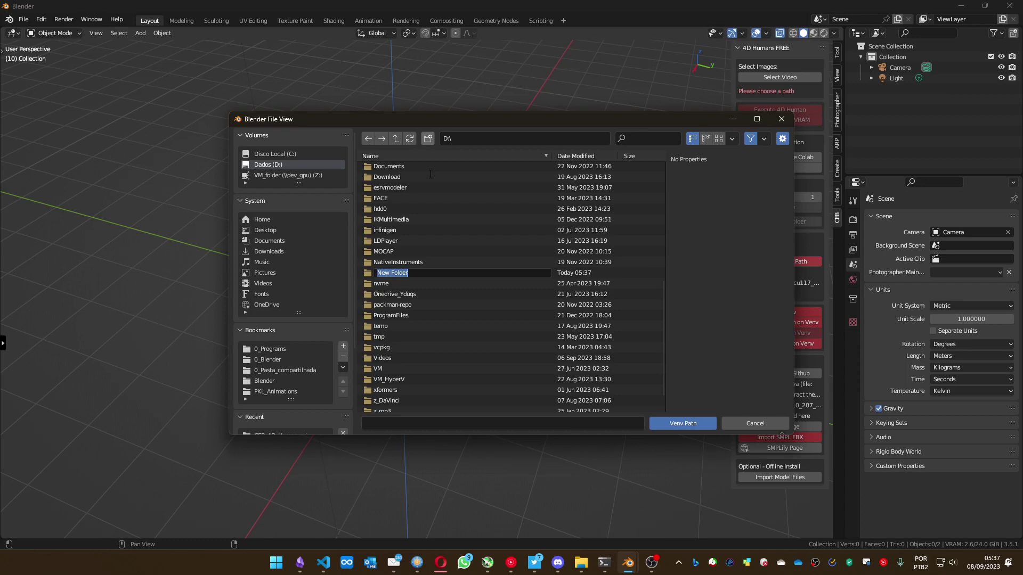
text(ai_venv2)
key(Return)
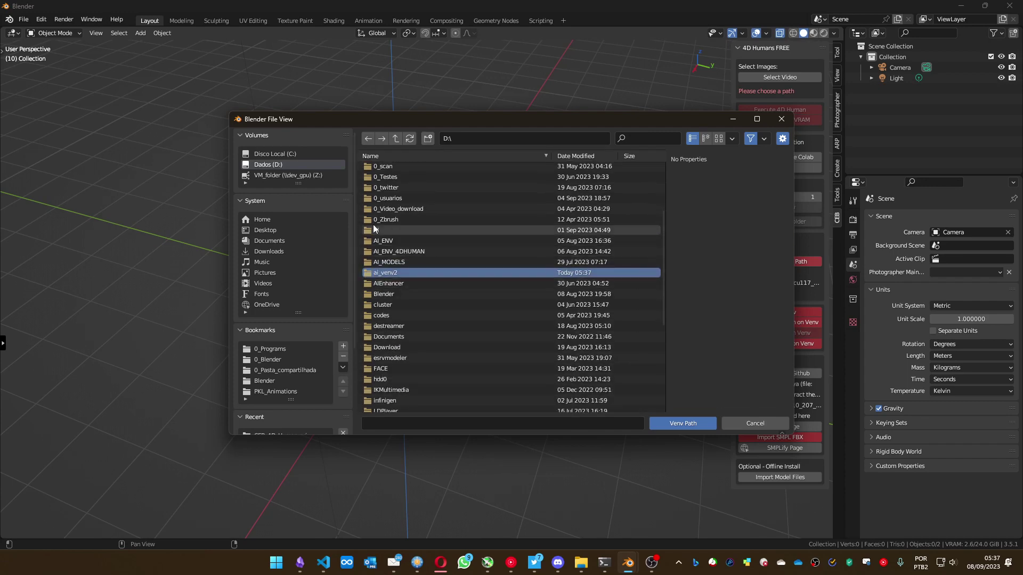
click(383, 274)
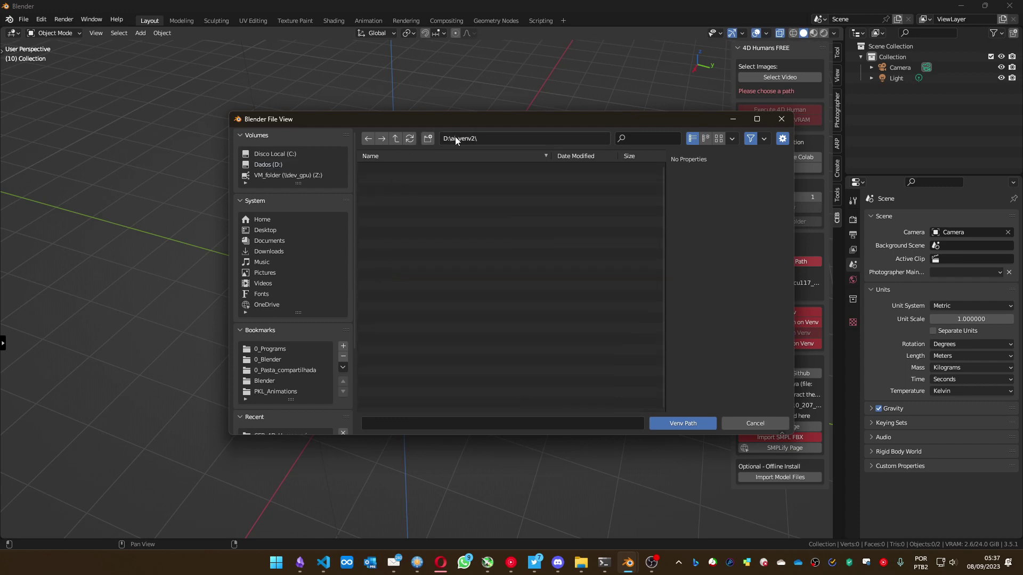
click(676, 423)
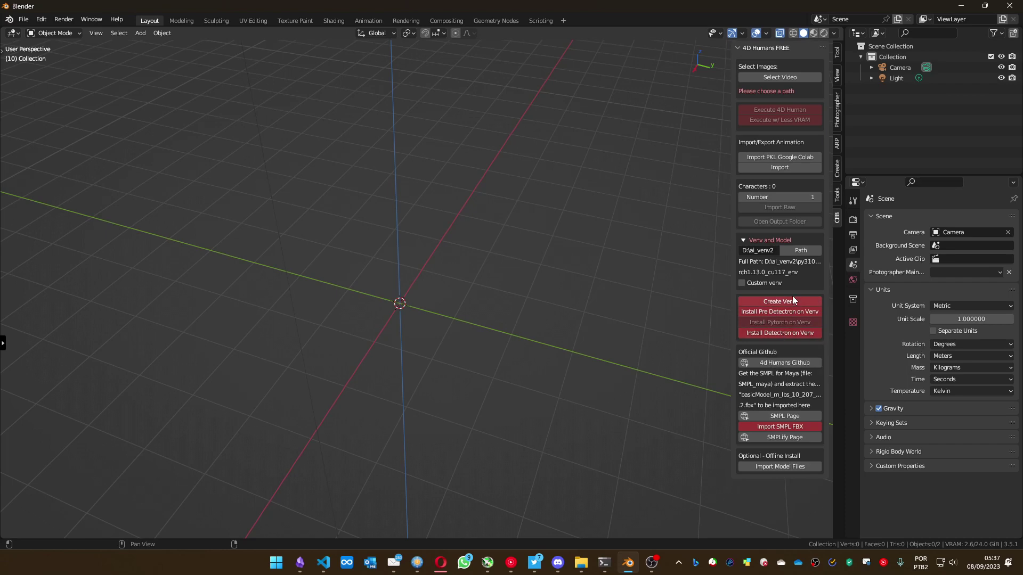
Shrink the Blender window, create the add-on's virtual environment and show its progress in the system console.
click(984, 6)
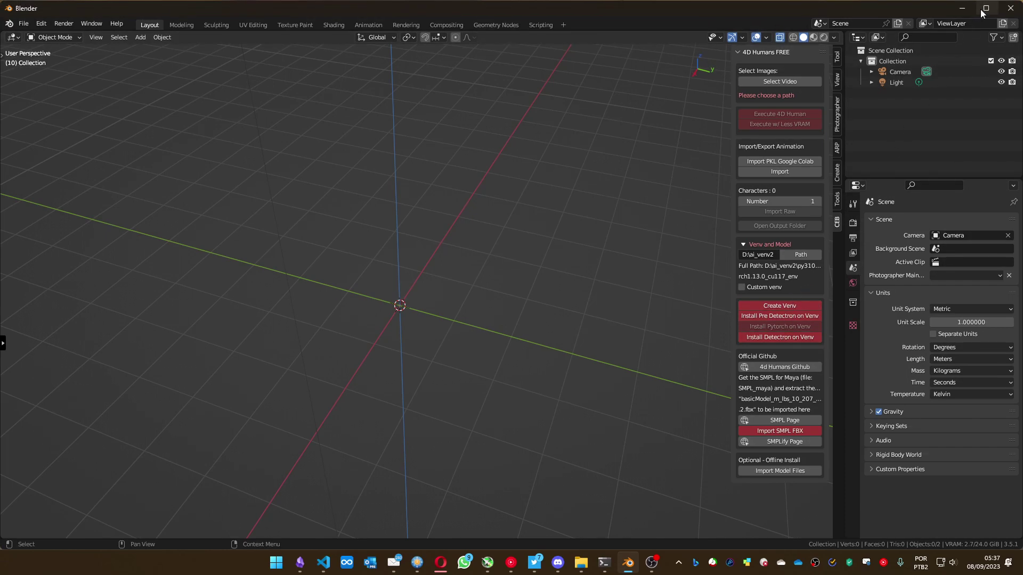
drag(244, 9, 665, 443)
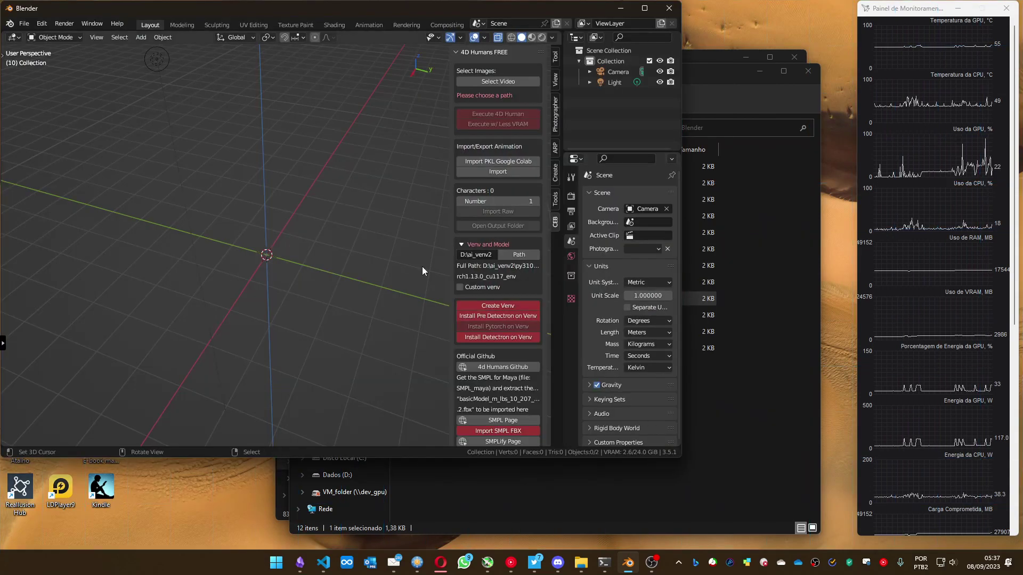
click(500, 306)
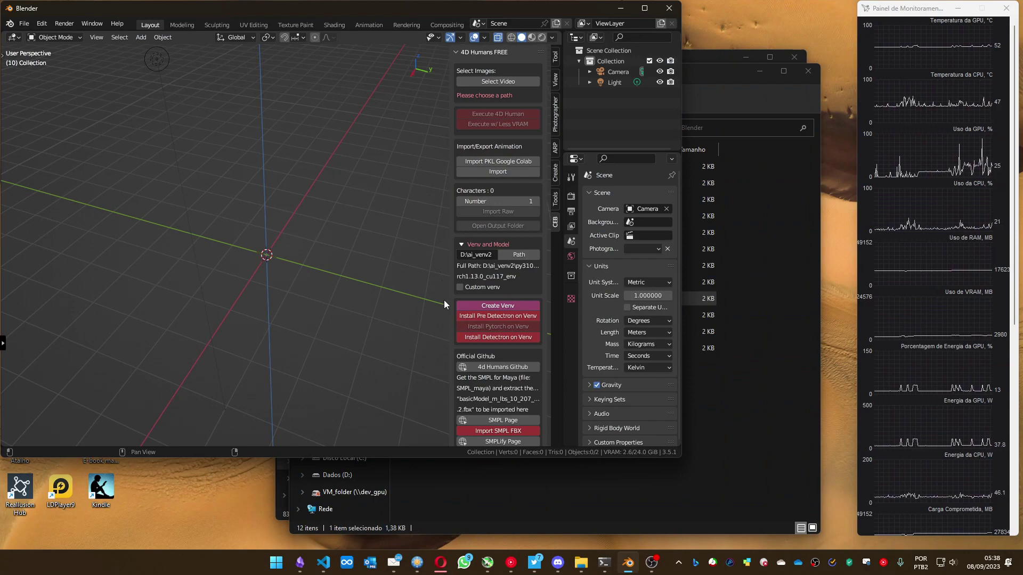
click(603, 563)
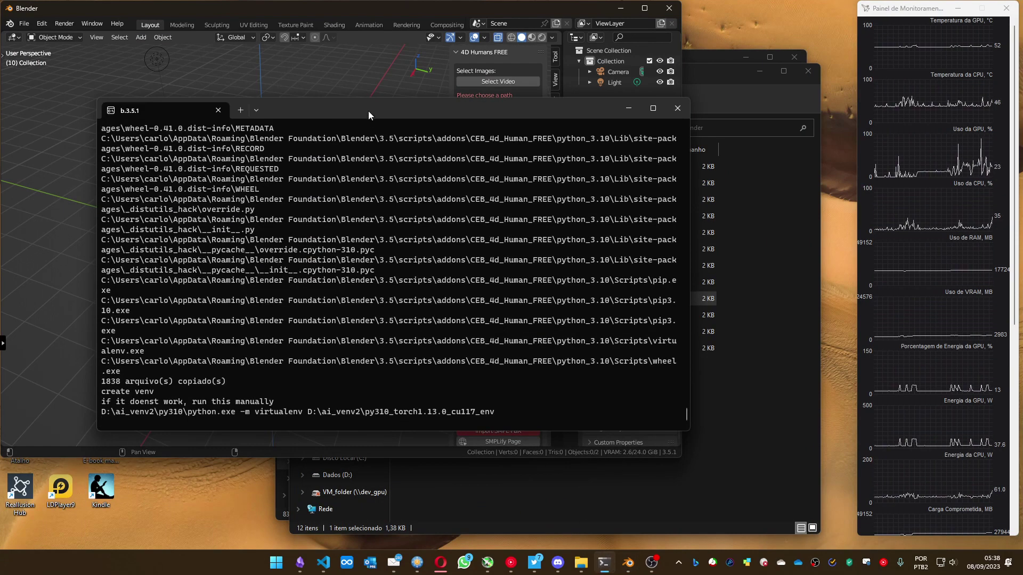
drag(368, 111, 545, 229)
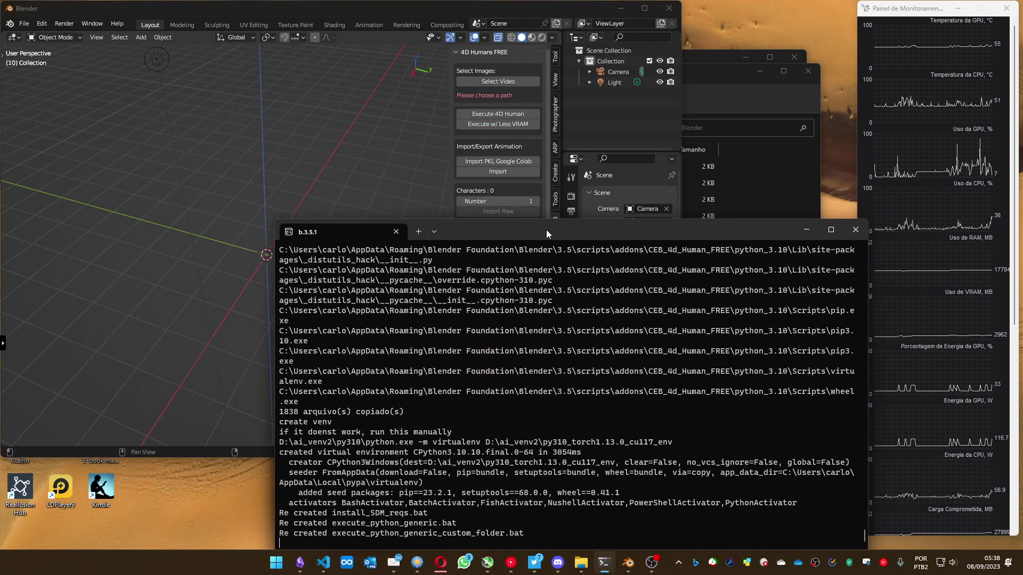
Install the Pre Detectron packages on the virtual environment and close the installation console once it finishes.
click(412, 12)
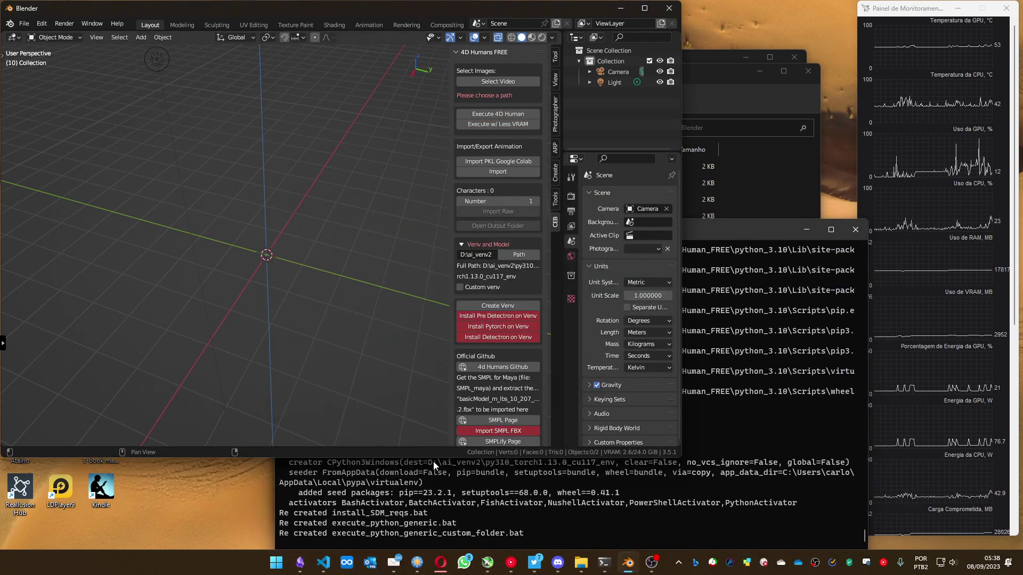
click(492, 315)
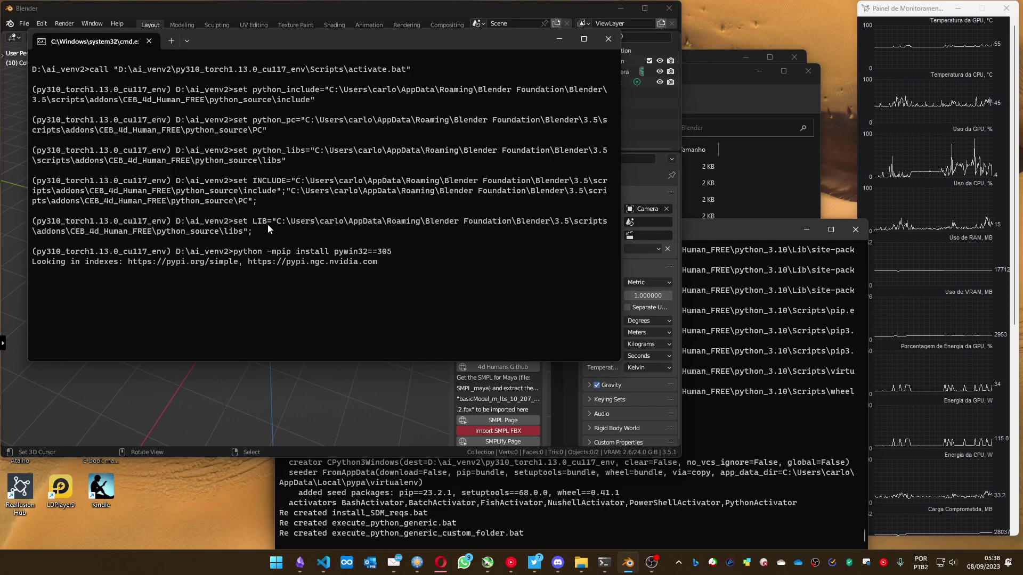
drag(316, 43, 311, 24)
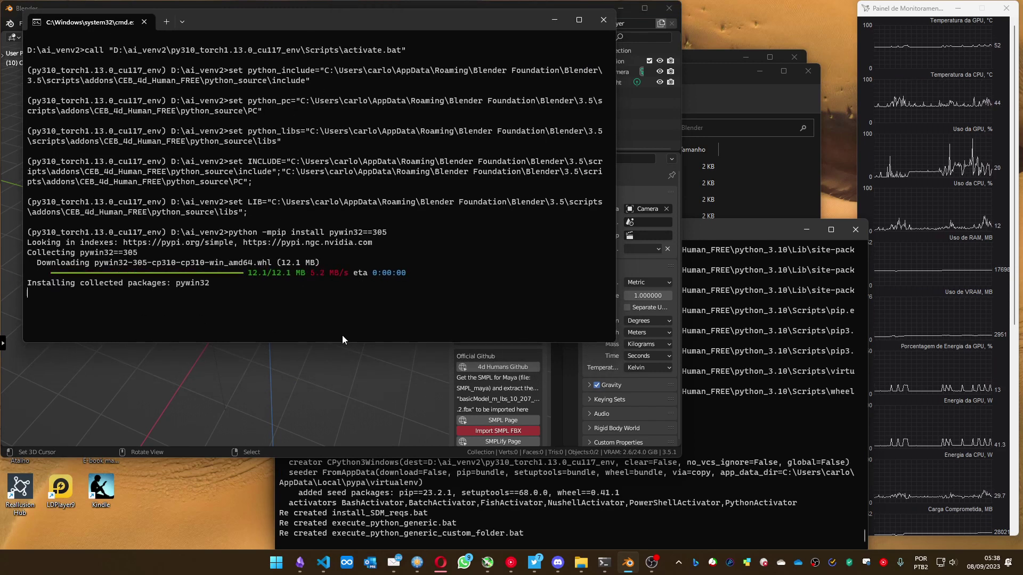
mouse_move(321, 20)
mouse_down()
mouse_move(496, 388)
mouse_move(461, 333)
mouse_move(463, 352)
mouse_move(328, 14)
mouse_up()
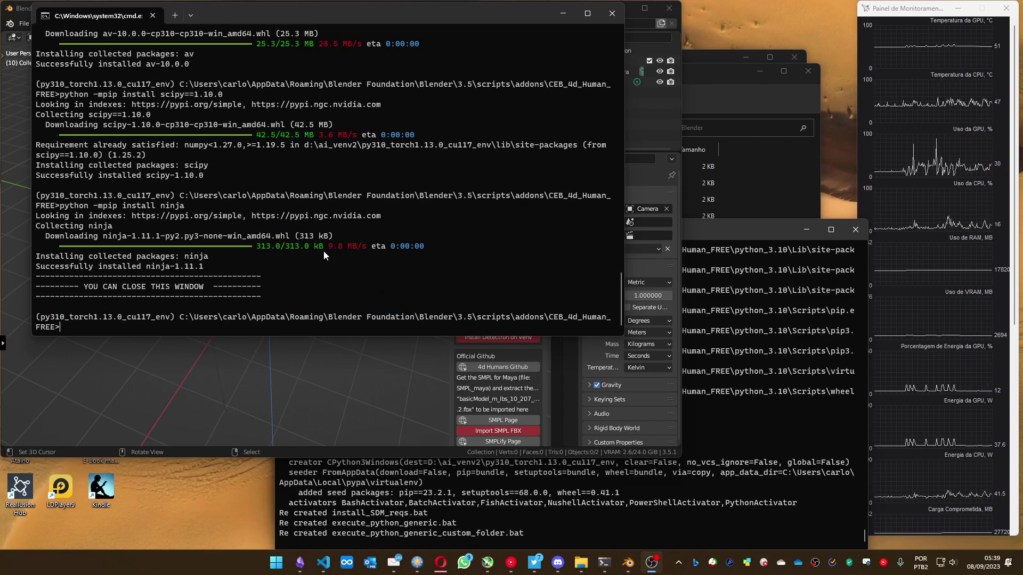
click(611, 13)
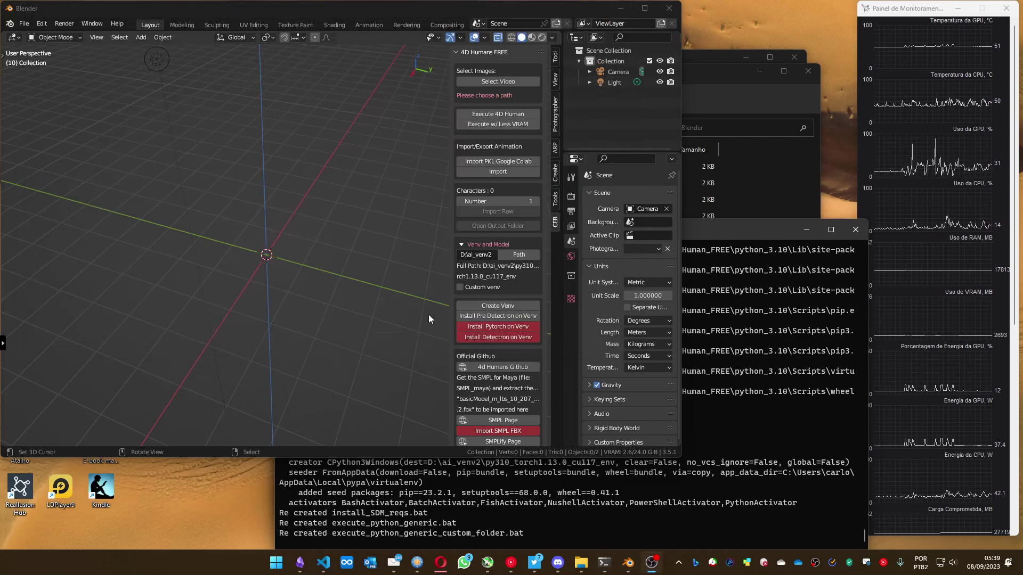
Install PyTorch on the virtual environment and close its console window when the installation is complete.
click(495, 327)
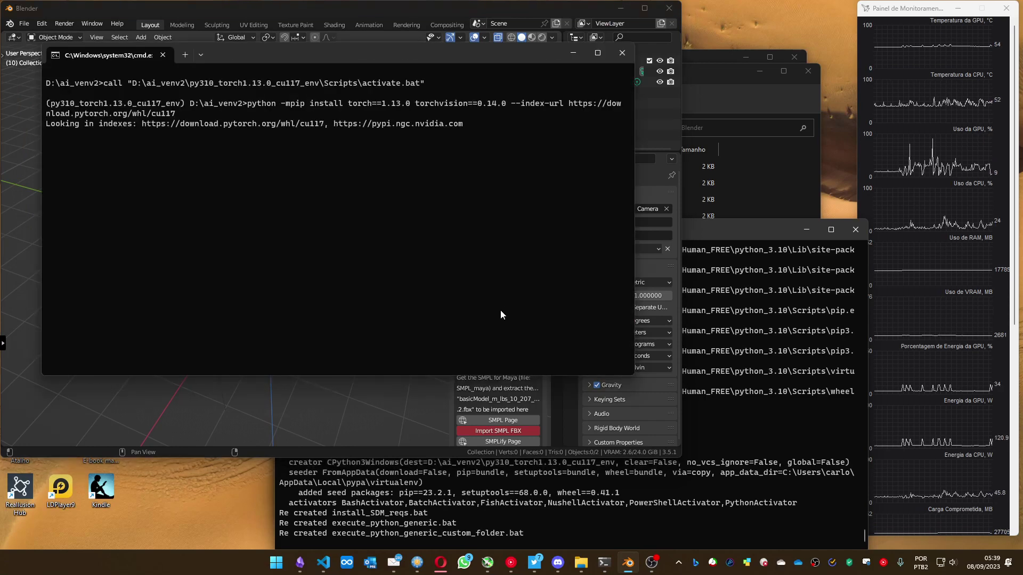
drag(449, 59, 456, 373)
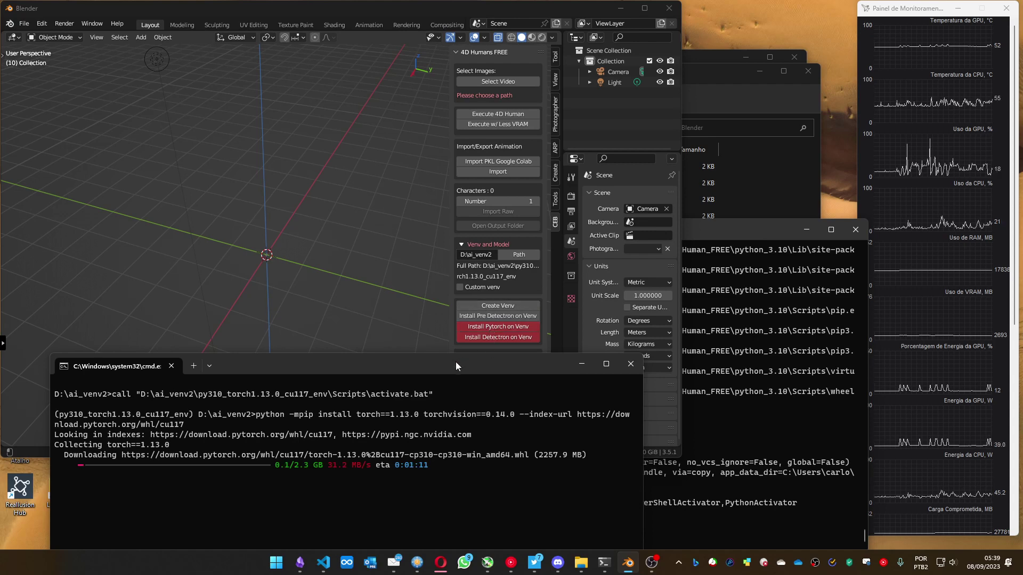
drag(455, 362, 414, 27)
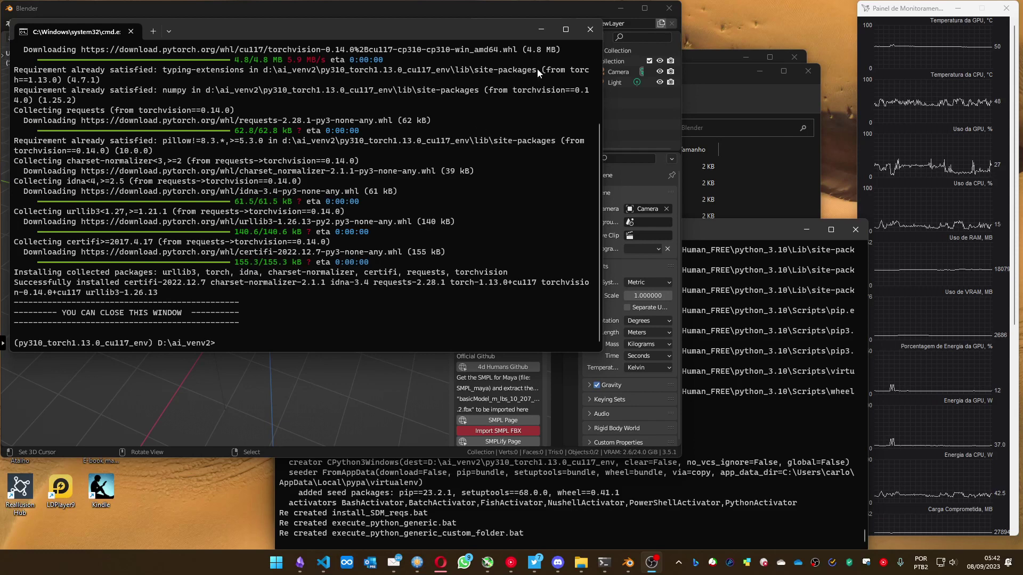
click(586, 31)
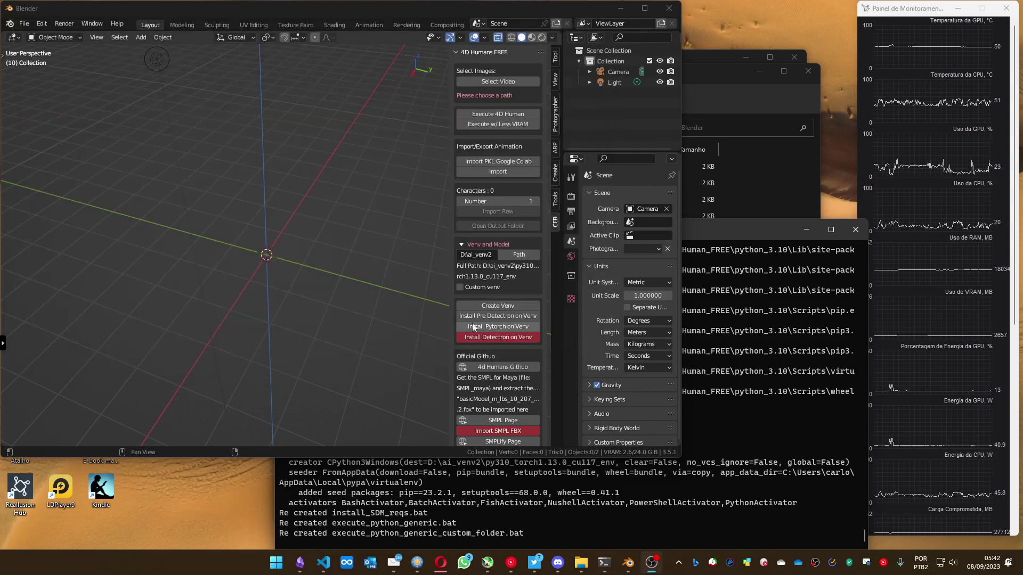
Install Detectron on the virtual environment and look back through the installation log to the tensorboard packages.
click(495, 337)
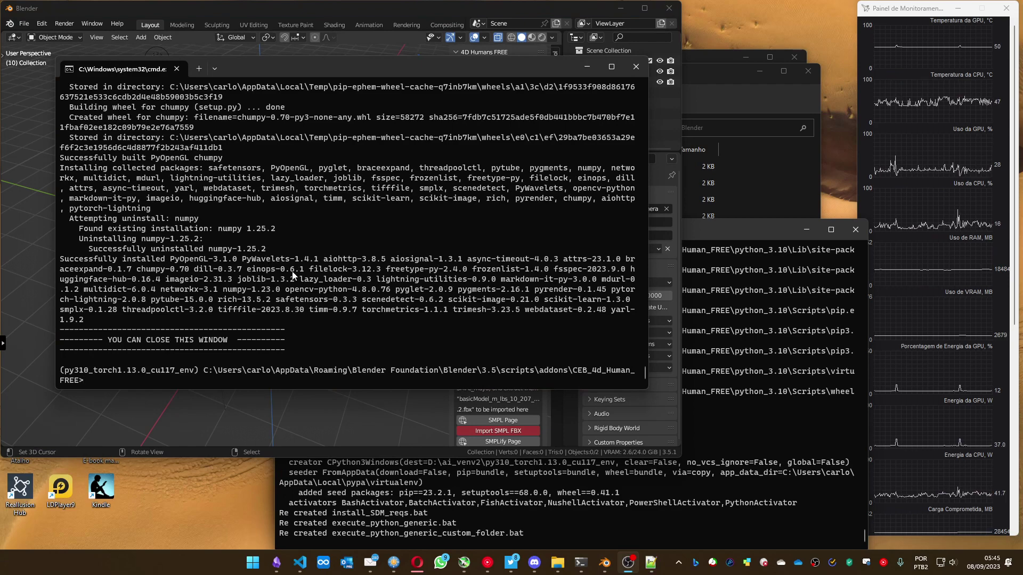
scroll(336, 294, up, 5)
scroll(335, 292, up, 10)
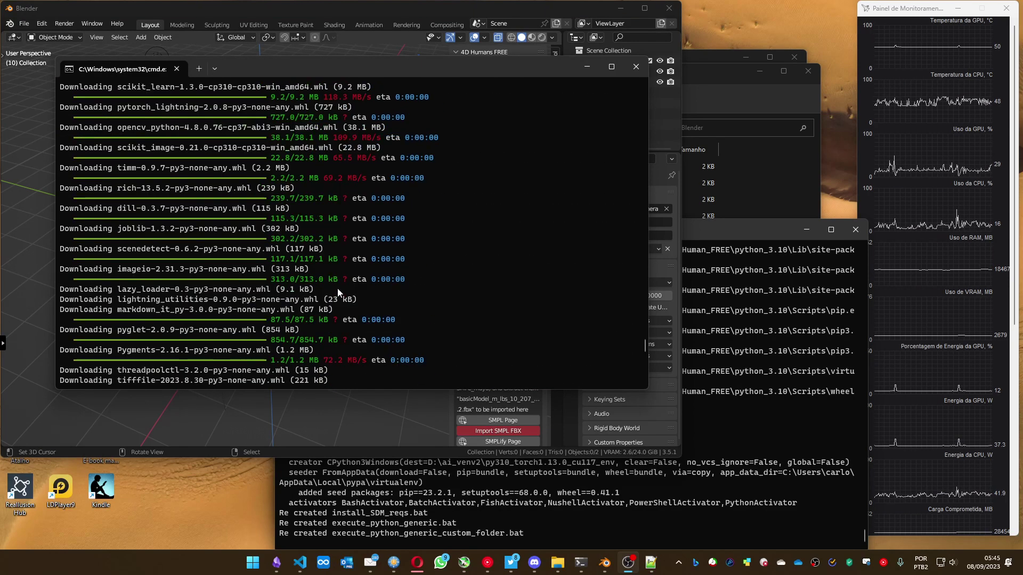
drag(642, 337, 637, 165)
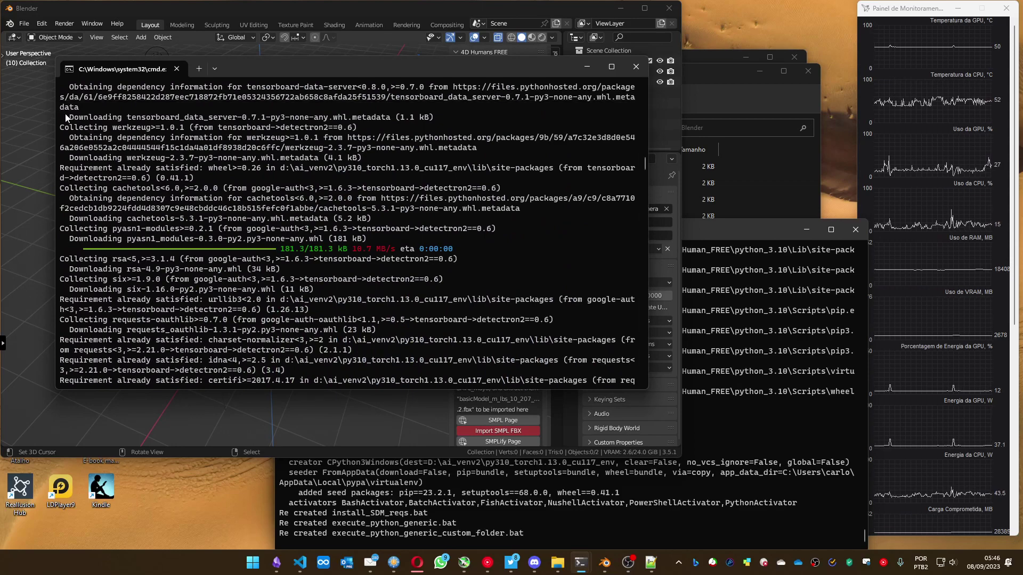
Copy the console log from the tensorboard_data_server download line through the end into a new Notepad document and look at the file-saving options.
drag(65, 117, 625, 395)
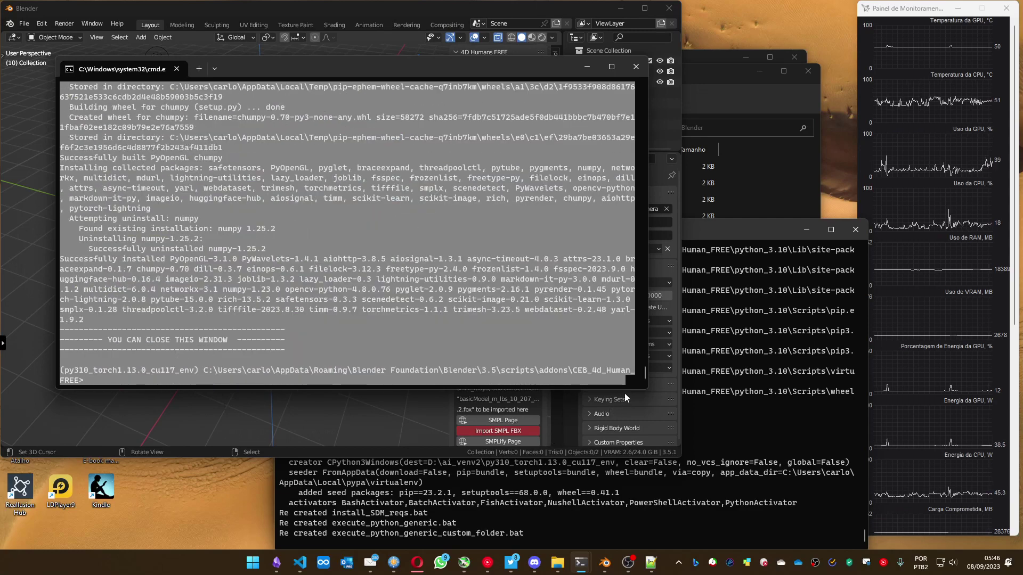
click(395, 229)
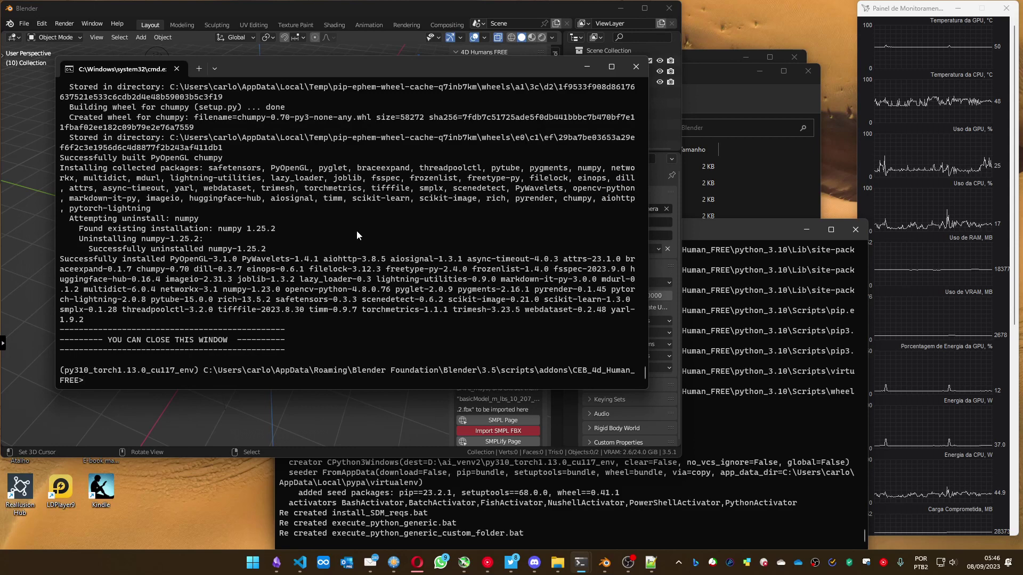
click(254, 561)
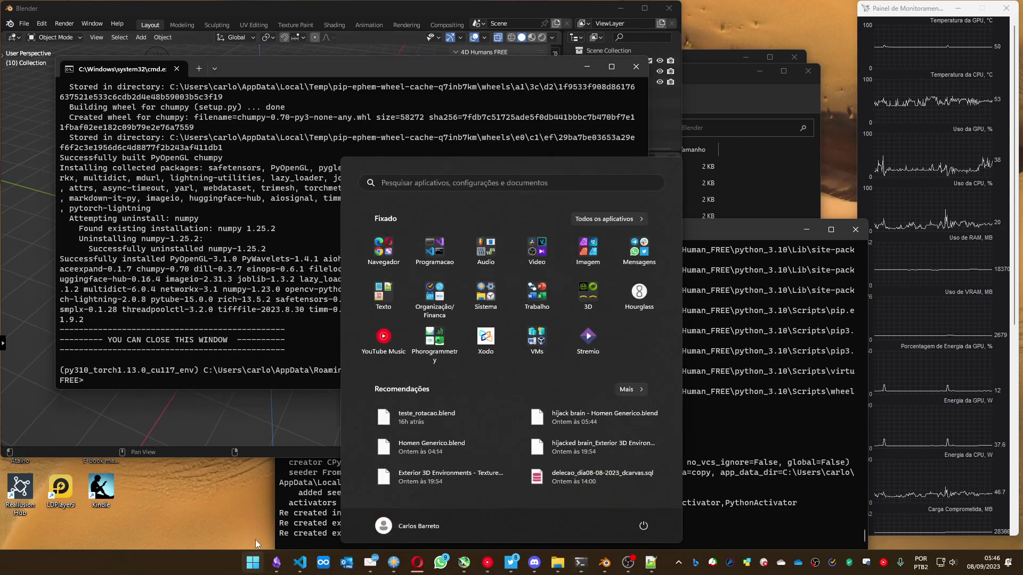
click(384, 296)
click(431, 327)
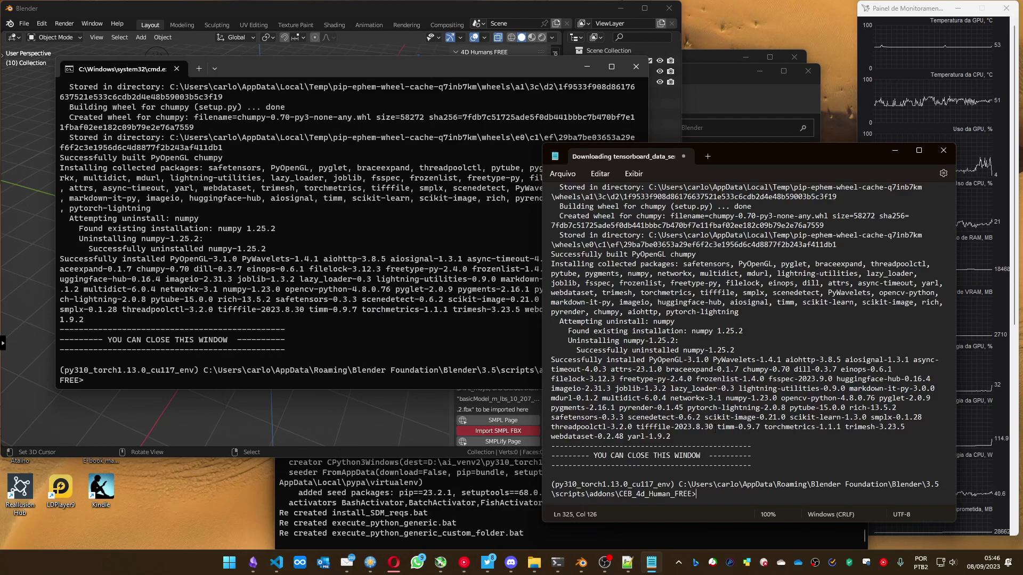
click(556, 174)
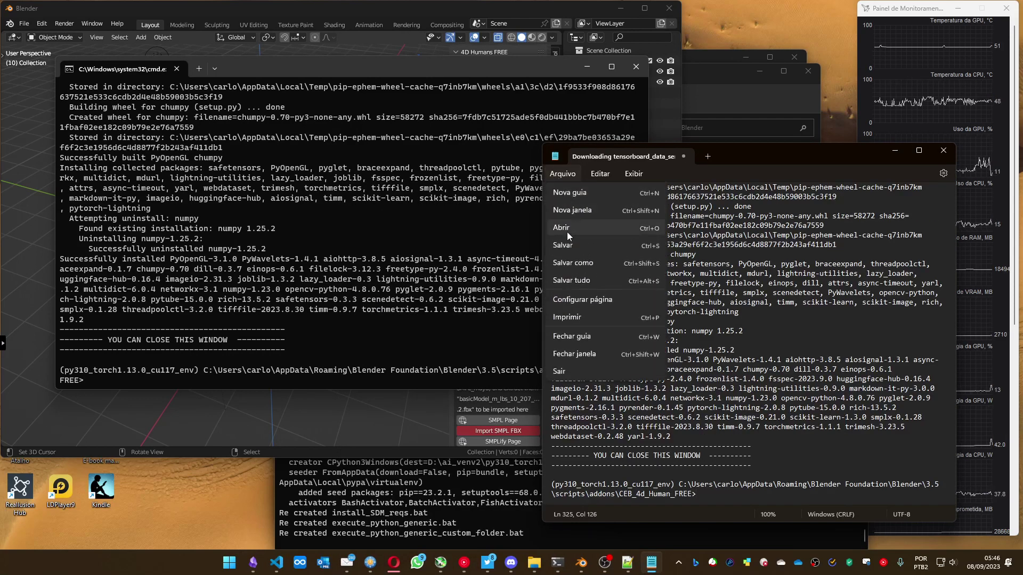
click(639, 244)
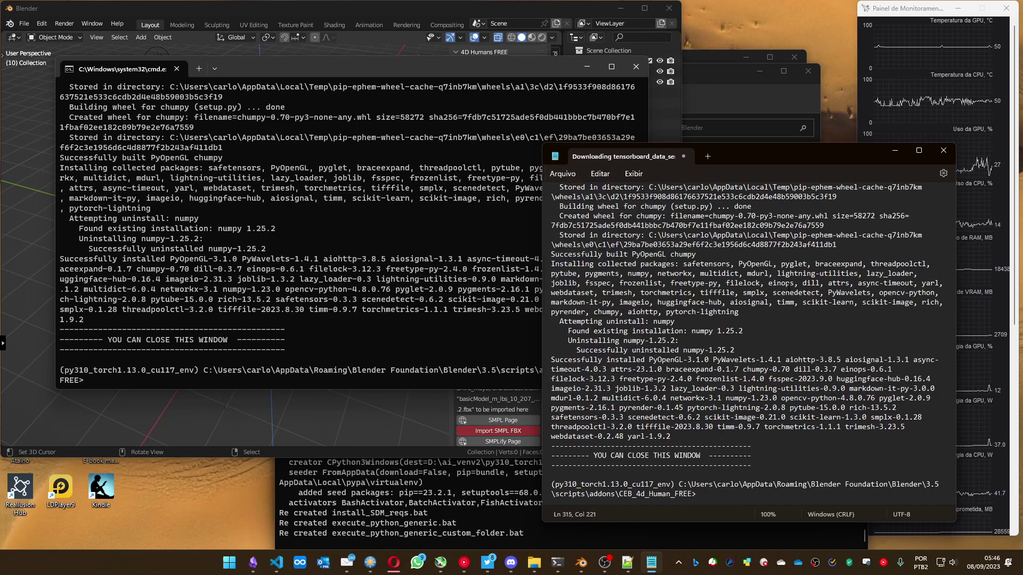
Close the Notepad document without saving the copied log and close the Detectron installation console.
click(943, 151)
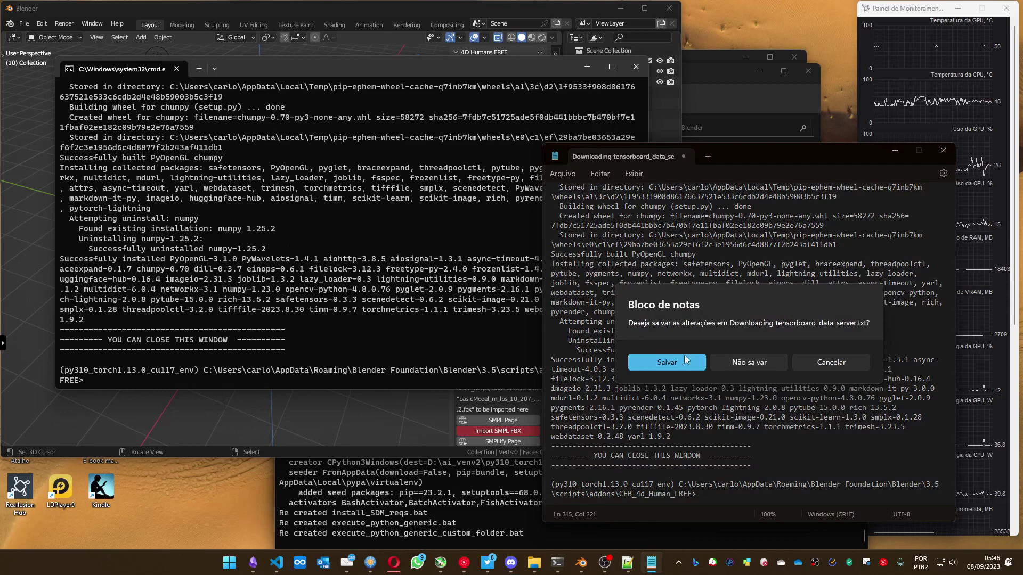
click(736, 364)
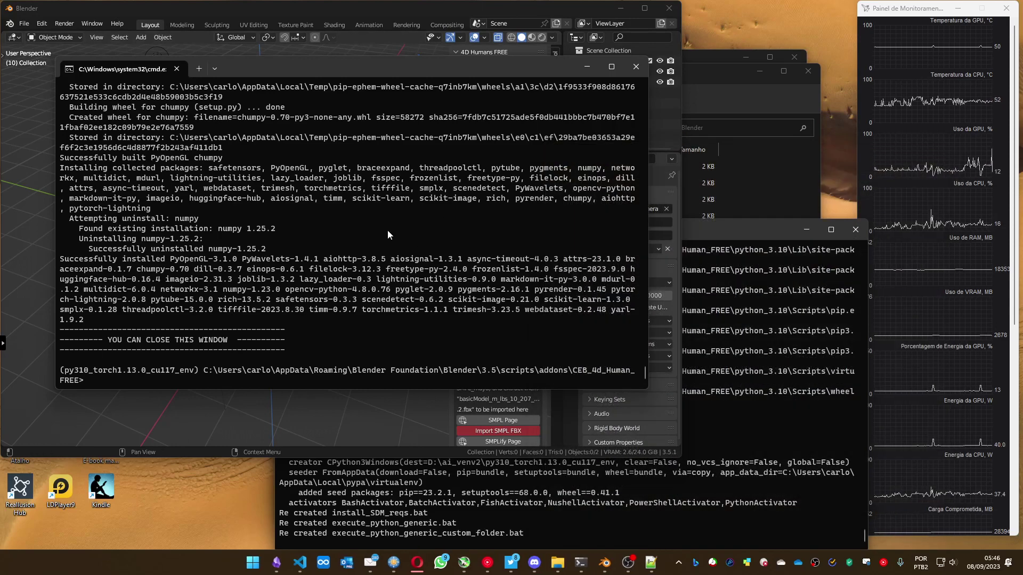
click(635, 67)
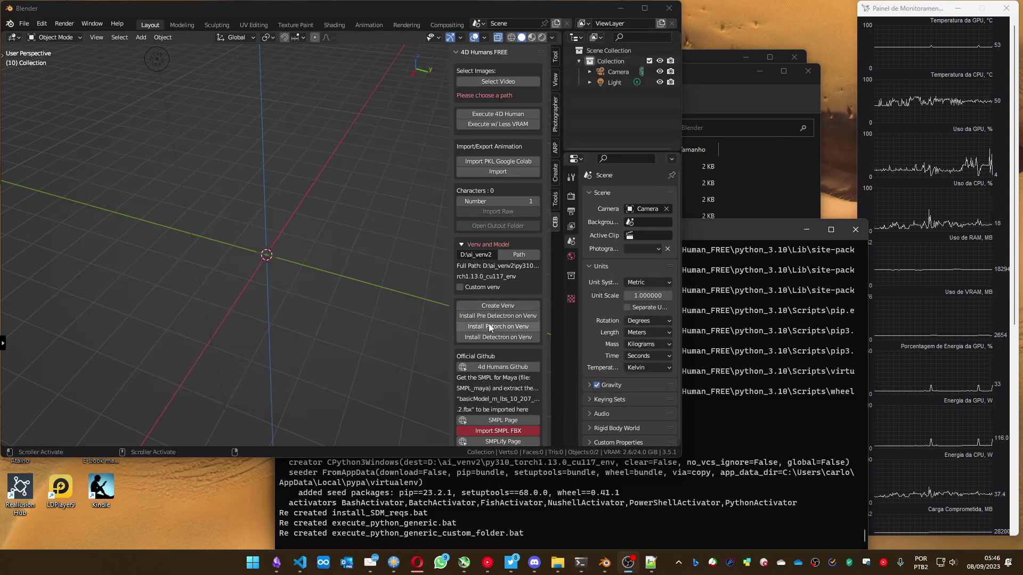
Open the SMPL page linked in the add-on and find the SMPL for Maya section among its downloads.
scroll(487, 328, down, 2)
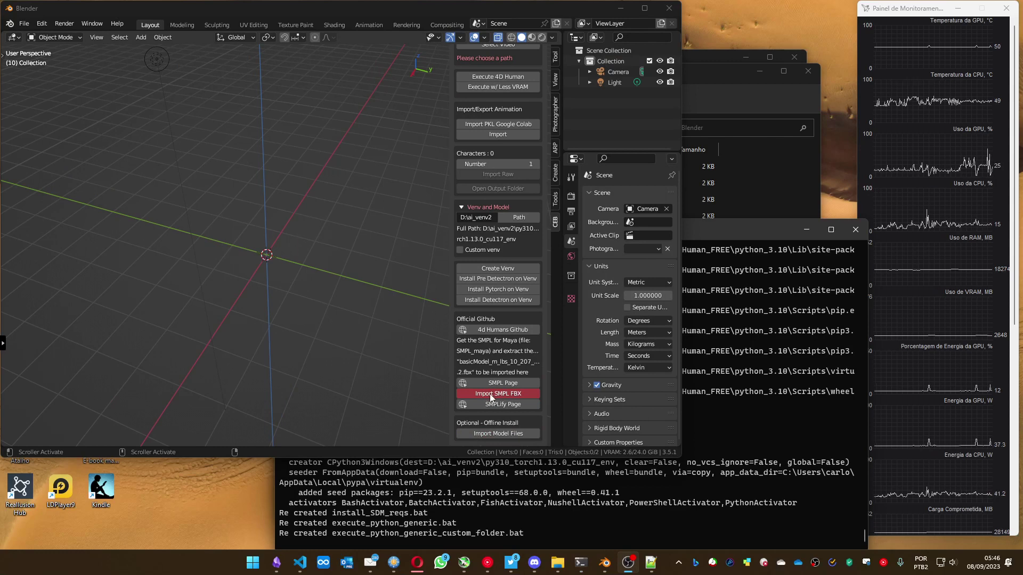
click(488, 384)
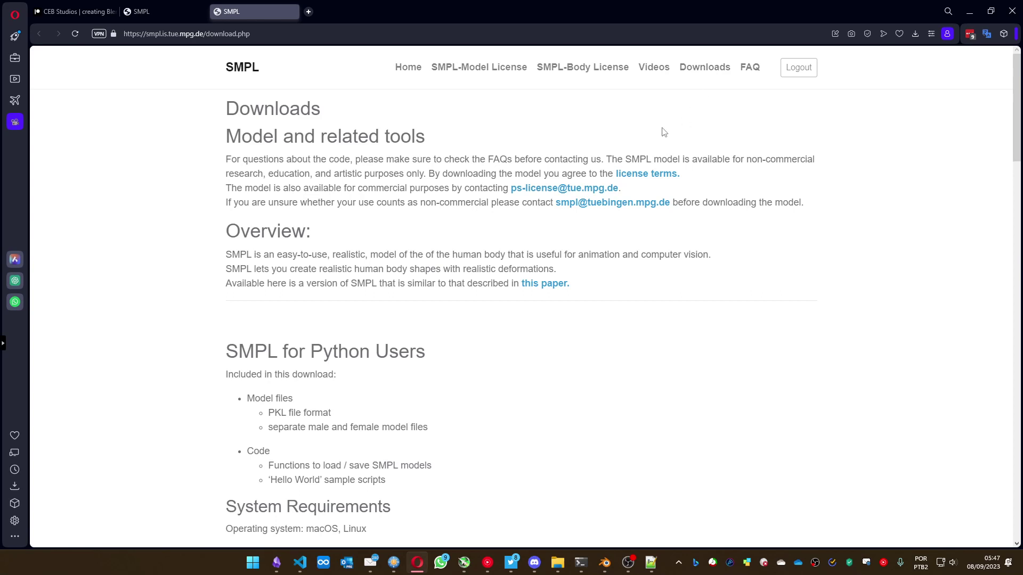
scroll(666, 133, down, 9)
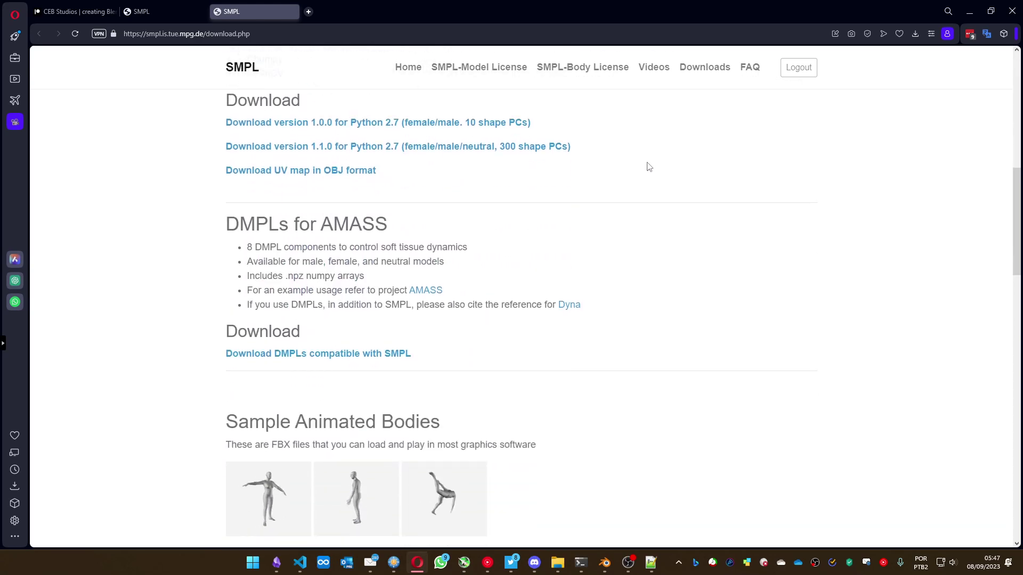
scroll(424, 198, down, 1)
scroll(424, 198, down, 8)
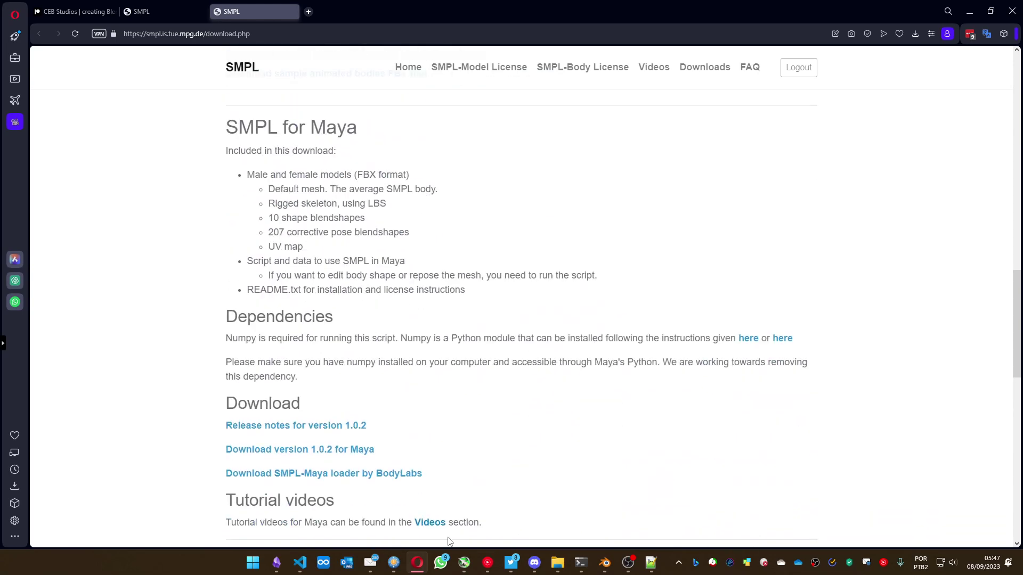
Download SMPL version 1.0.2 for Maya into the CEB_4D_Human_prj folder as SMPL_maya (1).zip.
click(604, 563)
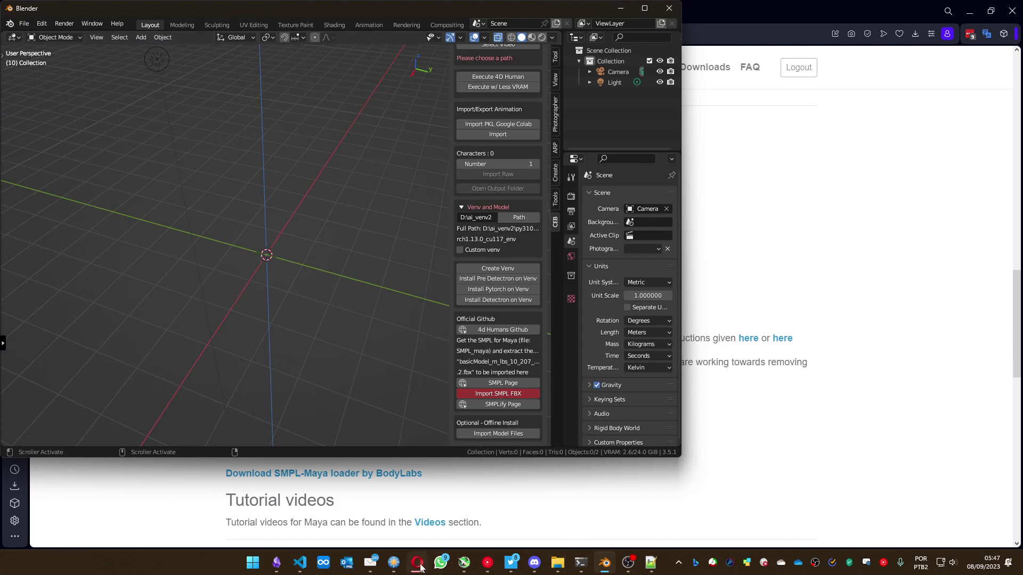
click(520, 514)
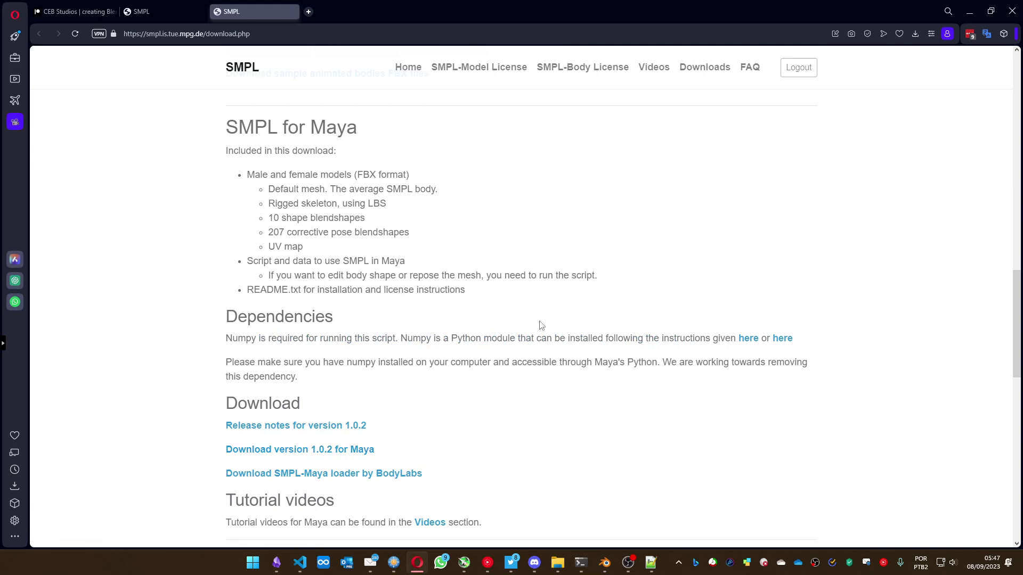
click(352, 451)
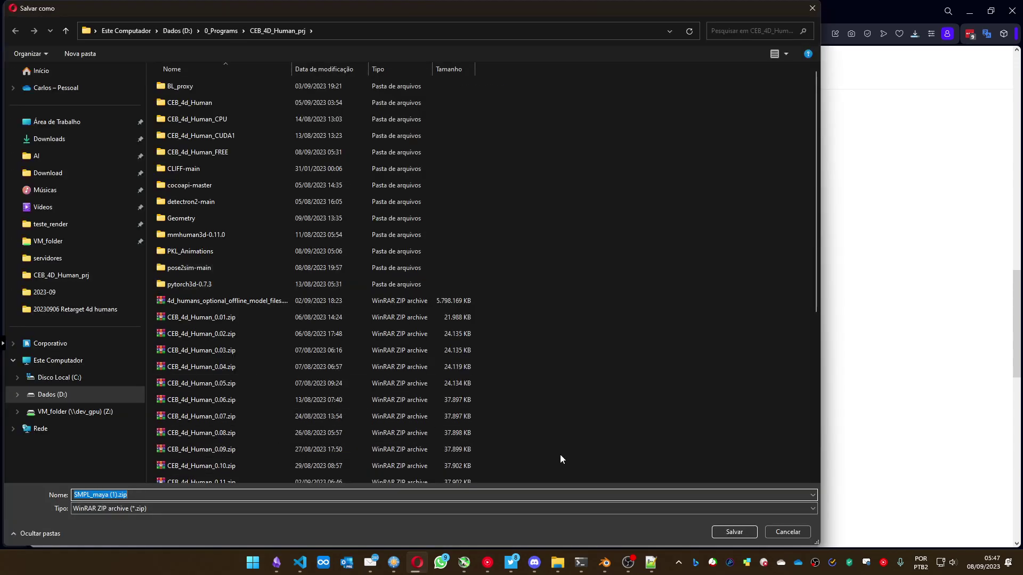
click(734, 531)
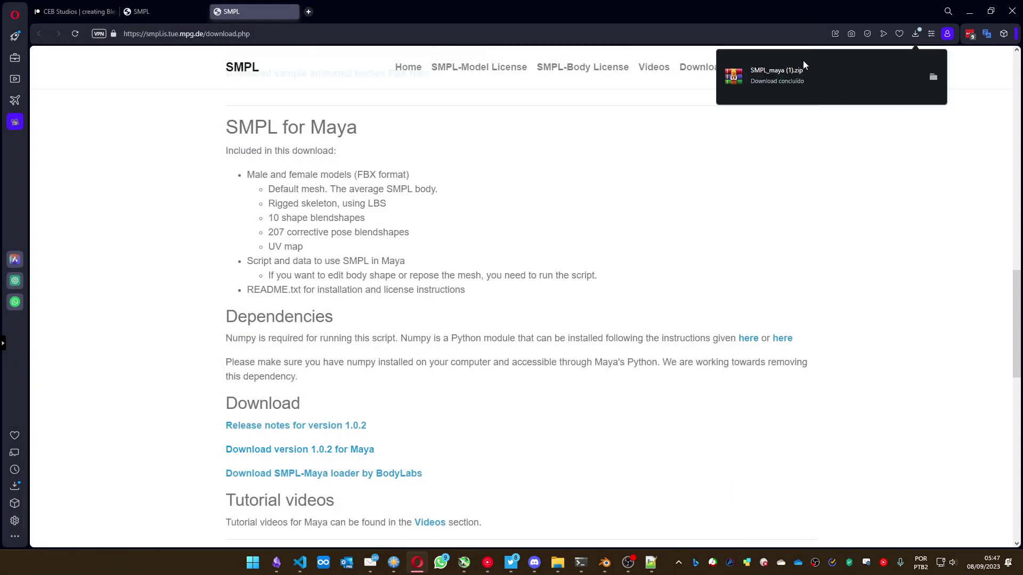
Show the downloaded SMPL_maya (1).zip in its folder and extract it with WinRAR to the "SMPL_maya (1)" subfolder.
click(932, 77)
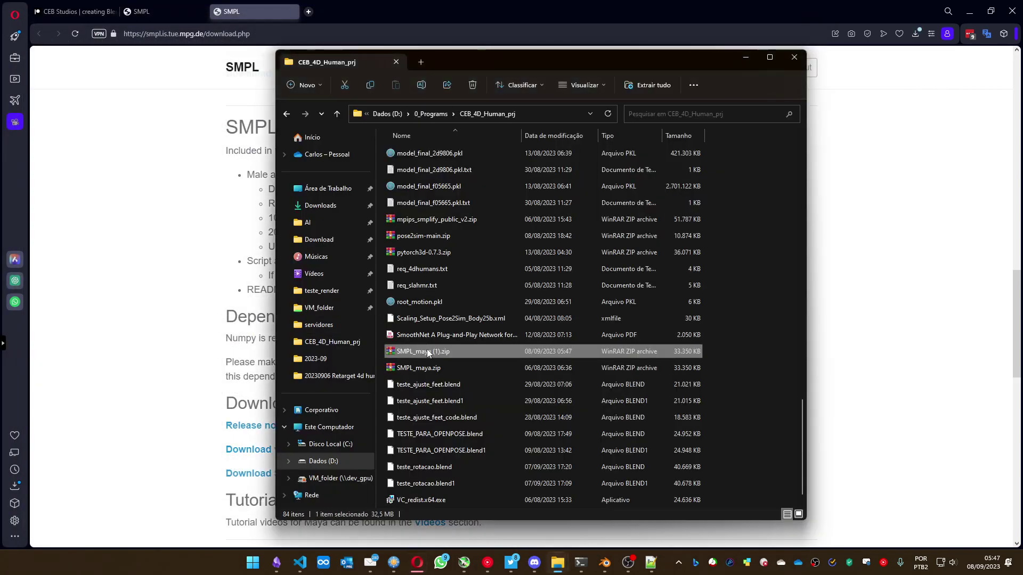
right_click(429, 356)
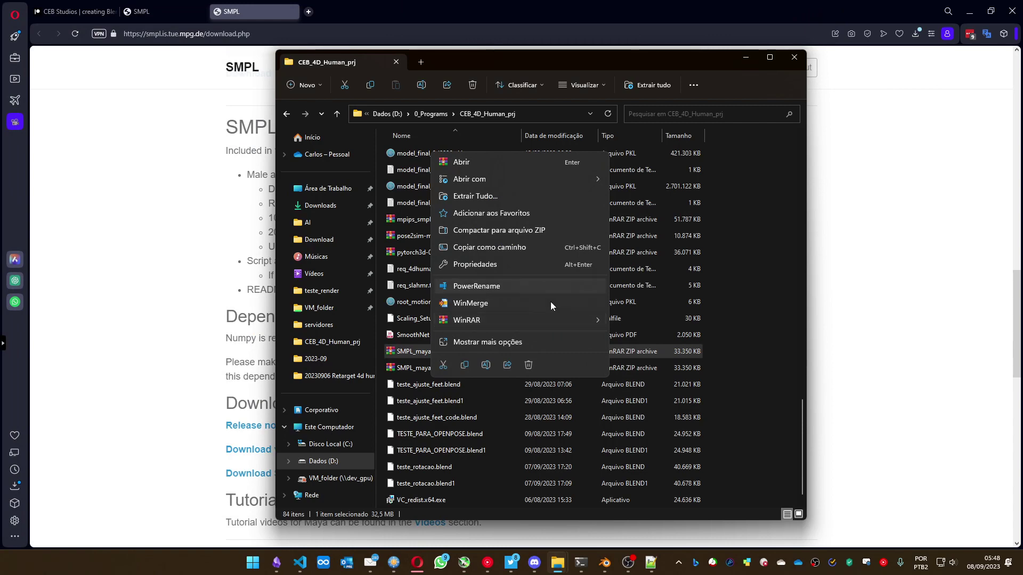
mouse_move(574, 318)
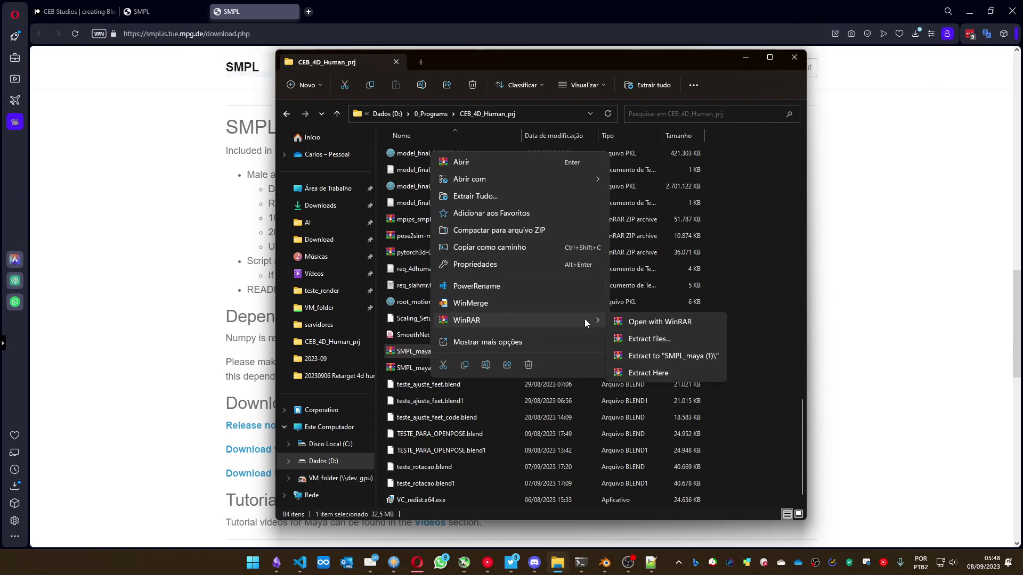
click(654, 356)
Open the extracted SMPL_maya folder inside SMPL_maya (1) and select basicModel_m_lbs_10_207_0_v1.0.2.fbx.
scroll(469, 332, up, 5)
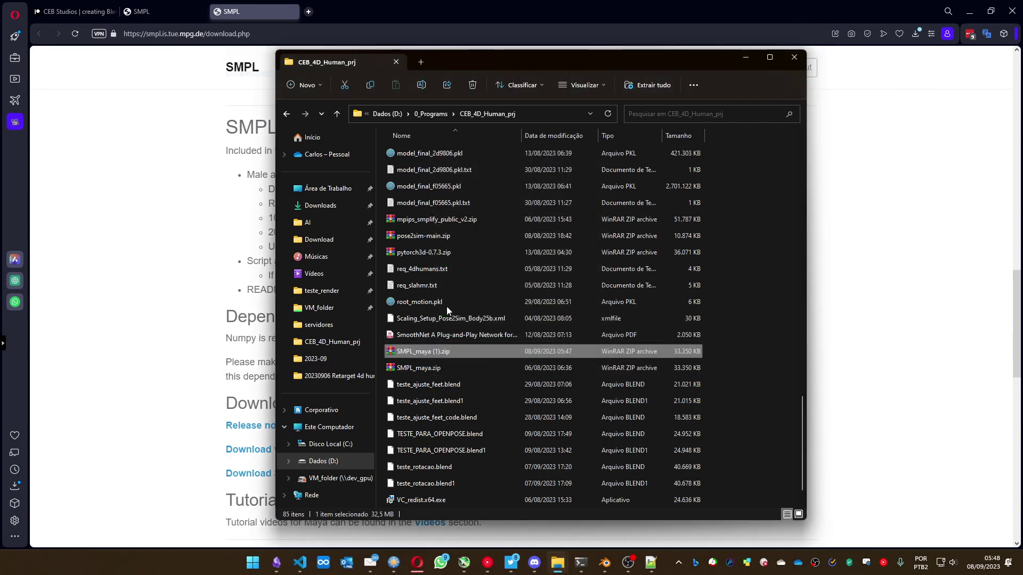
scroll(444, 298, up, 15)
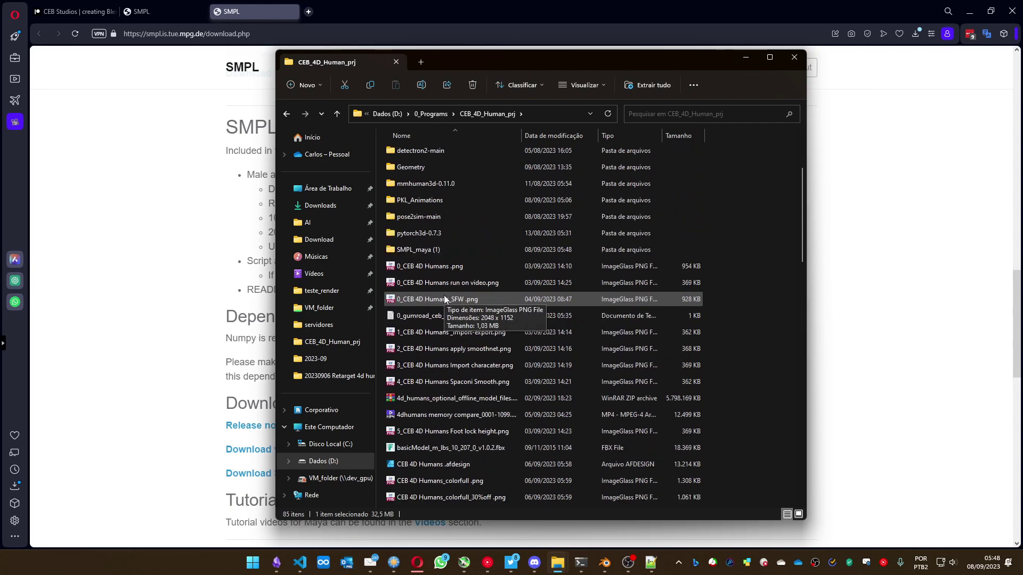
double_click(422, 368)
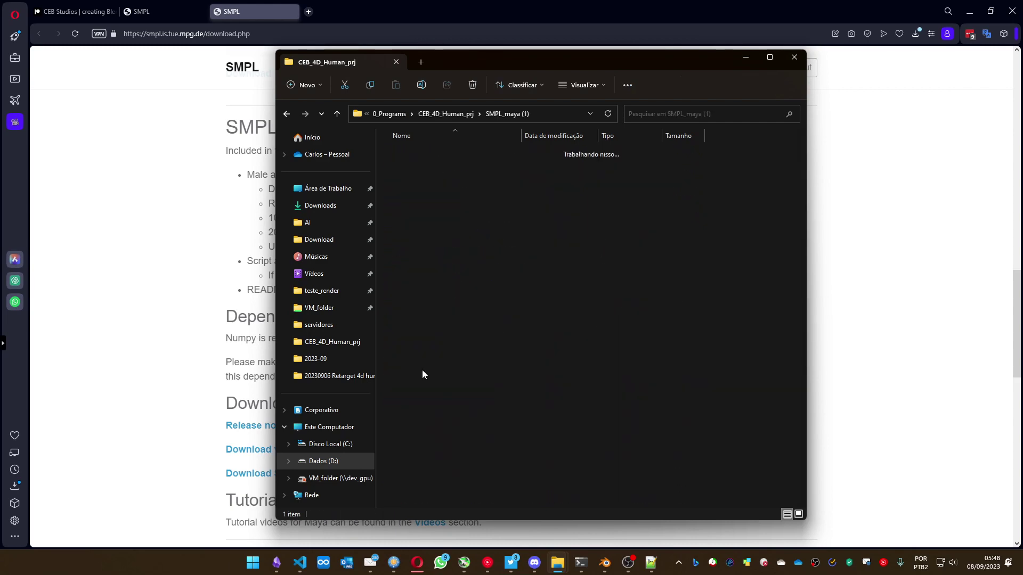
double_click(410, 155)
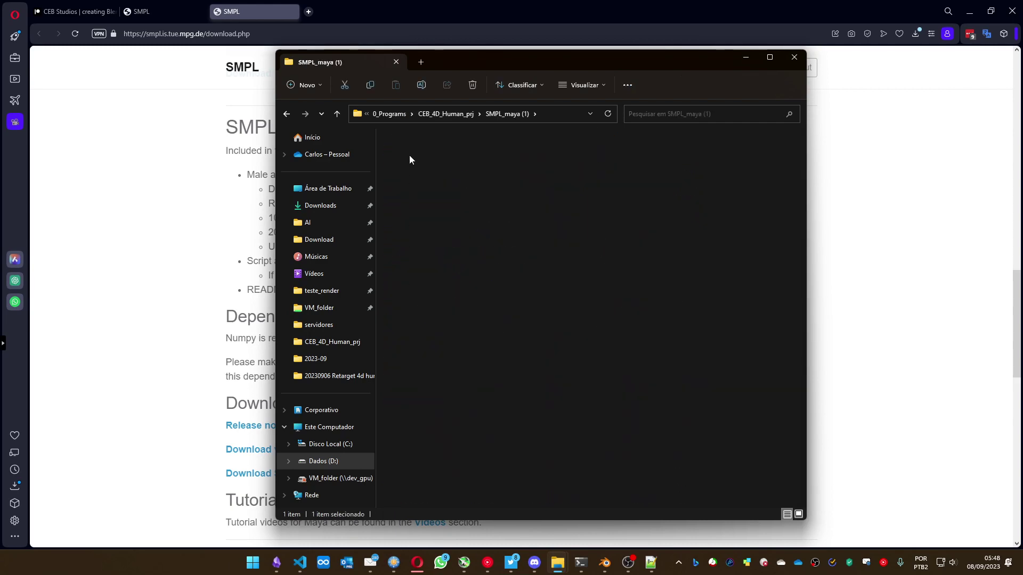
click(411, 169)
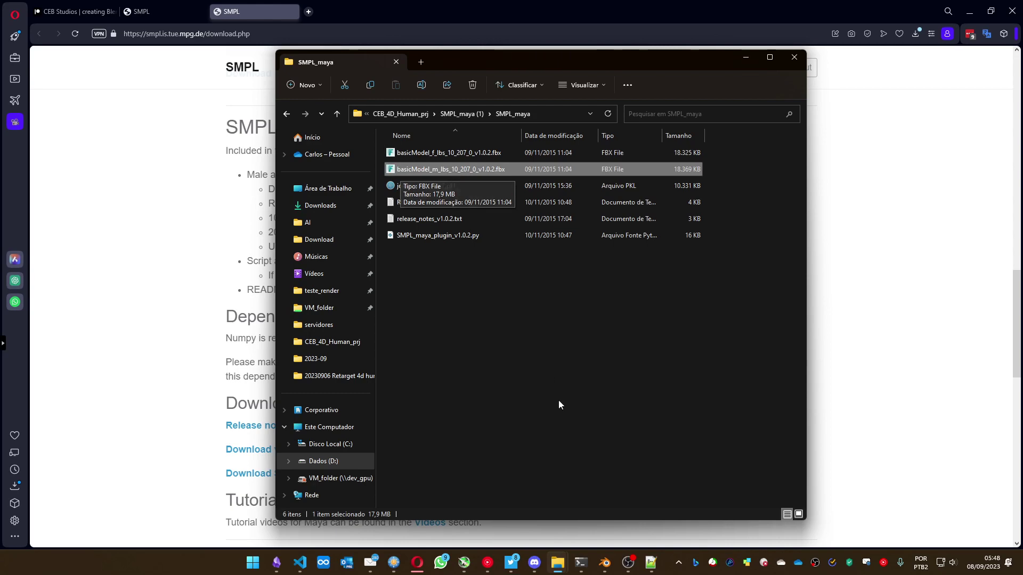
Switch to Blender and import basicModel_m_lbs_10_207_0_v1.0.2.fbx from the extracted SMPL_maya folder as the add-on's SMPL FBX.
click(605, 564)
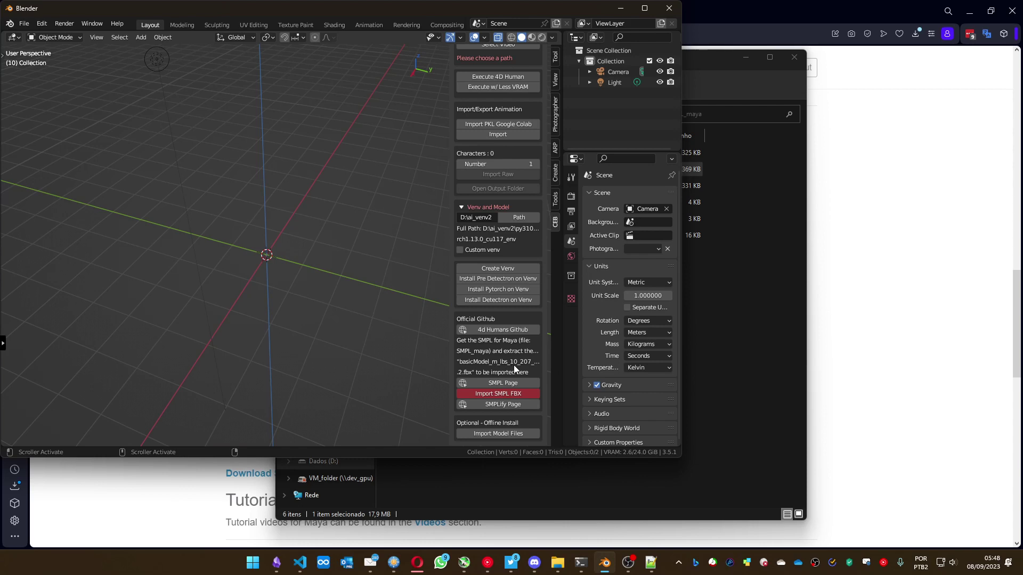
click(501, 395)
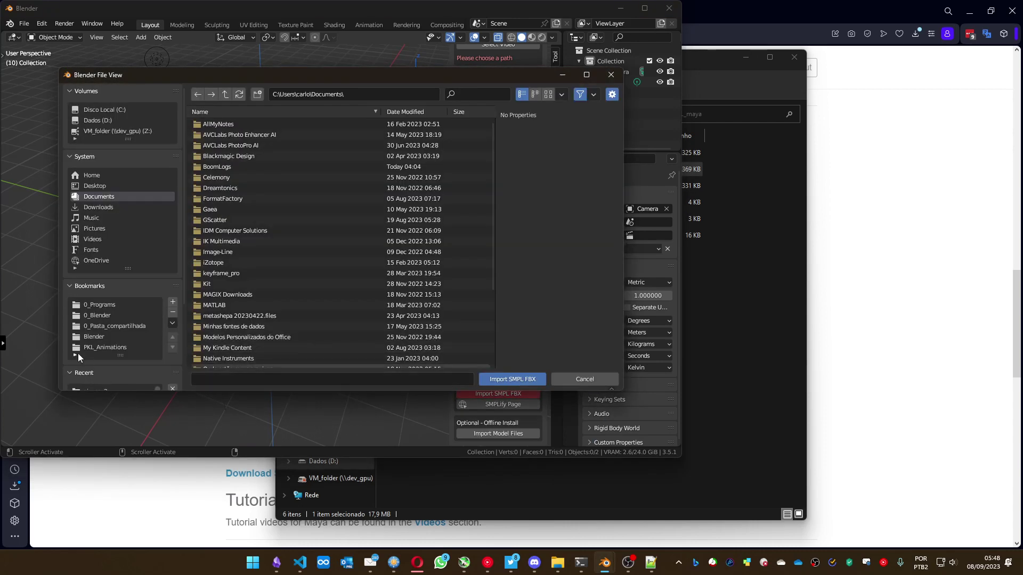
scroll(104, 330, down, 4)
click(110, 308)
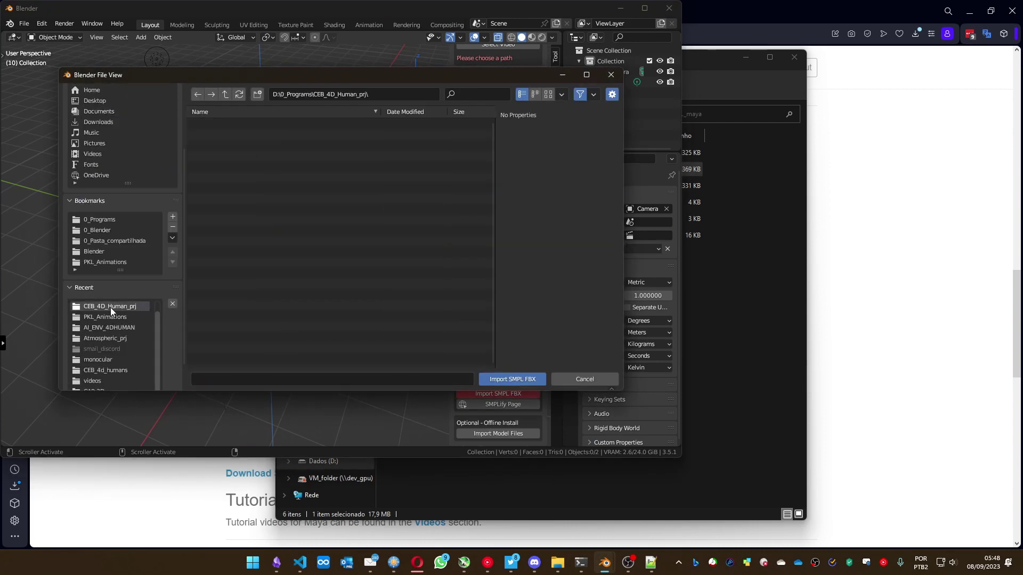
click(230, 264)
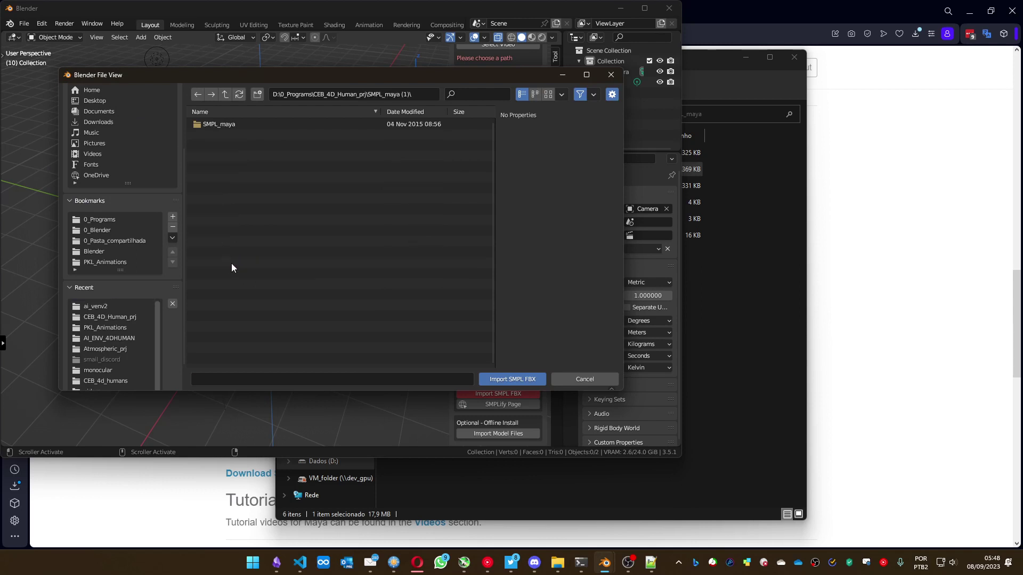
click(214, 126)
click(213, 135)
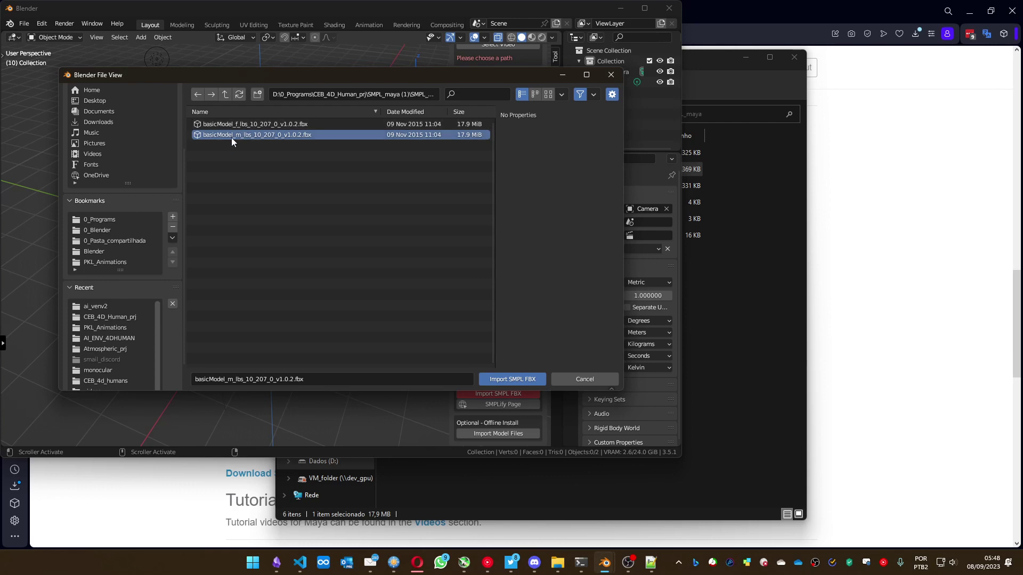
click(513, 379)
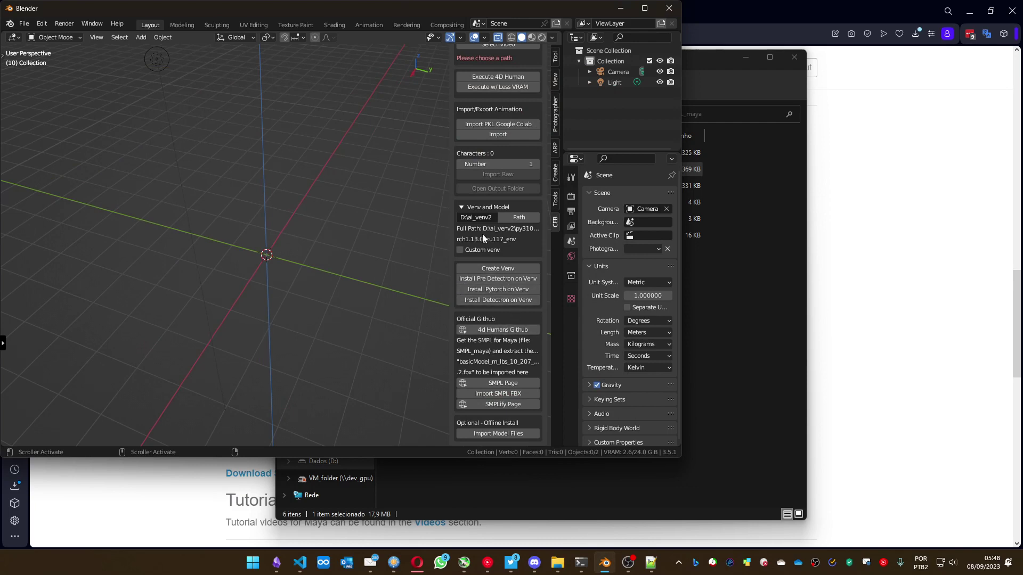
Collapse the add-on's Venv and Model section and bring up the hardware monitoring window beside Blender.
click(461, 209)
middle_drag(484, 264, 486, 270)
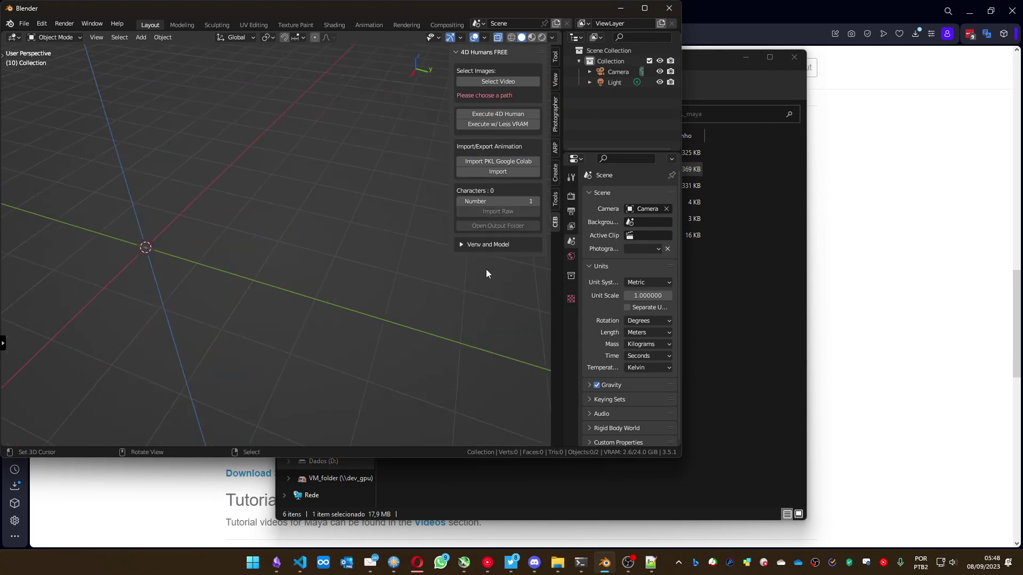
middle_drag(379, 259, 365, 244)
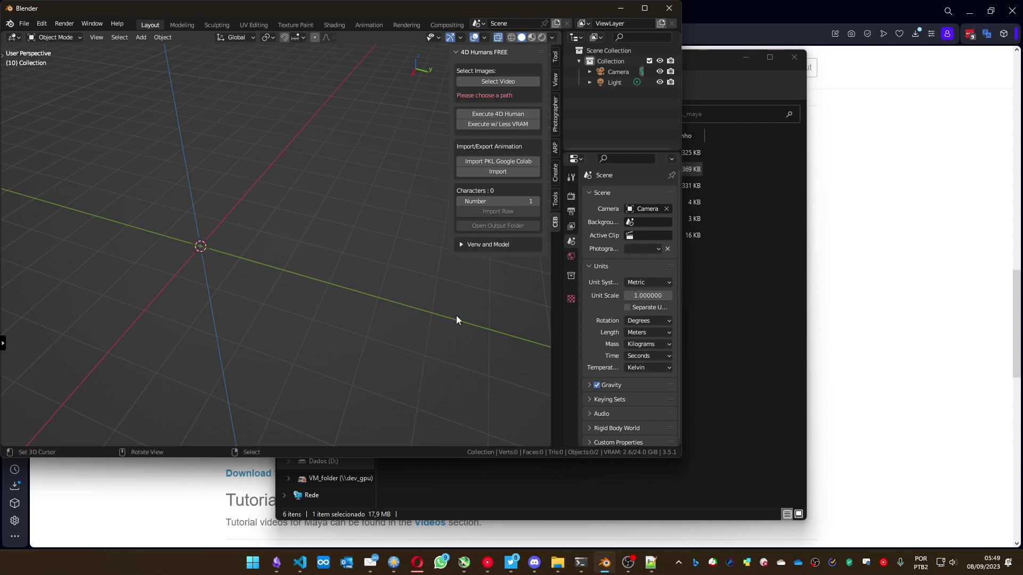
click(463, 563)
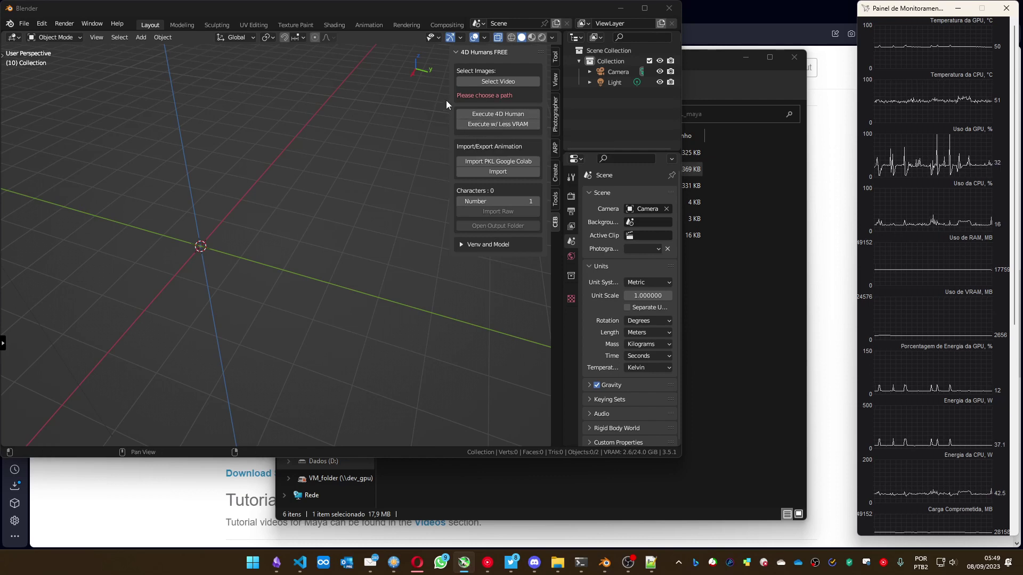
Choose "20230810 fist mastaer combo_0001-0148.mp4" from D:\0_Img_video_ref\video_mocap\monocular as the source video and execute 4D Human on it.
click(481, 82)
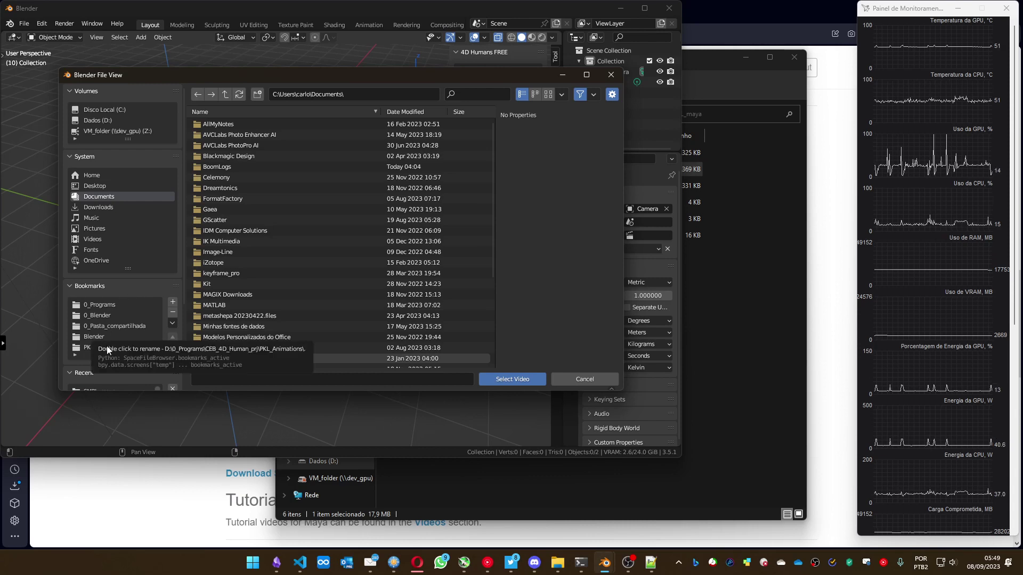
click(104, 119)
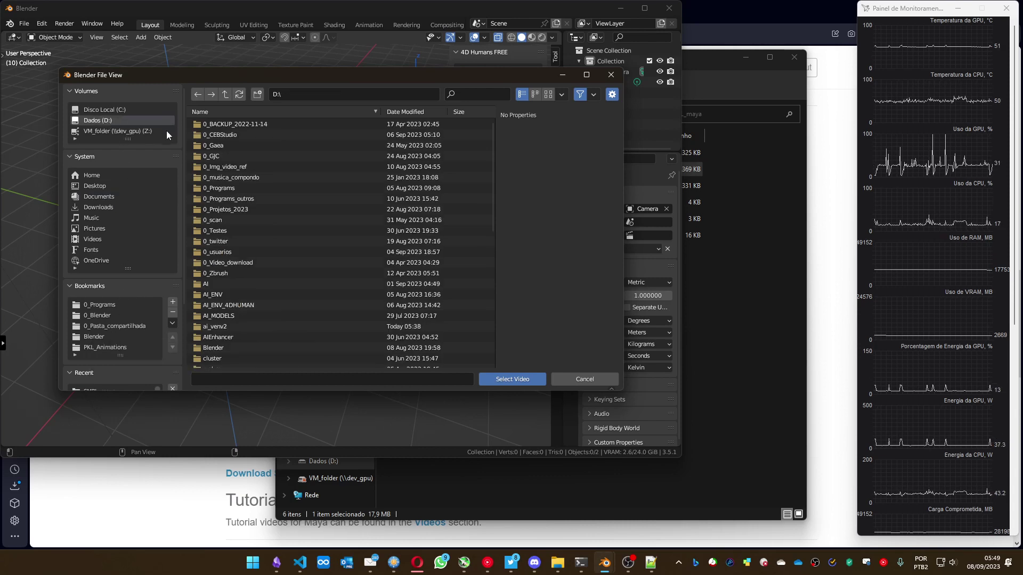
click(220, 168)
double_click(220, 167)
double_click(216, 133)
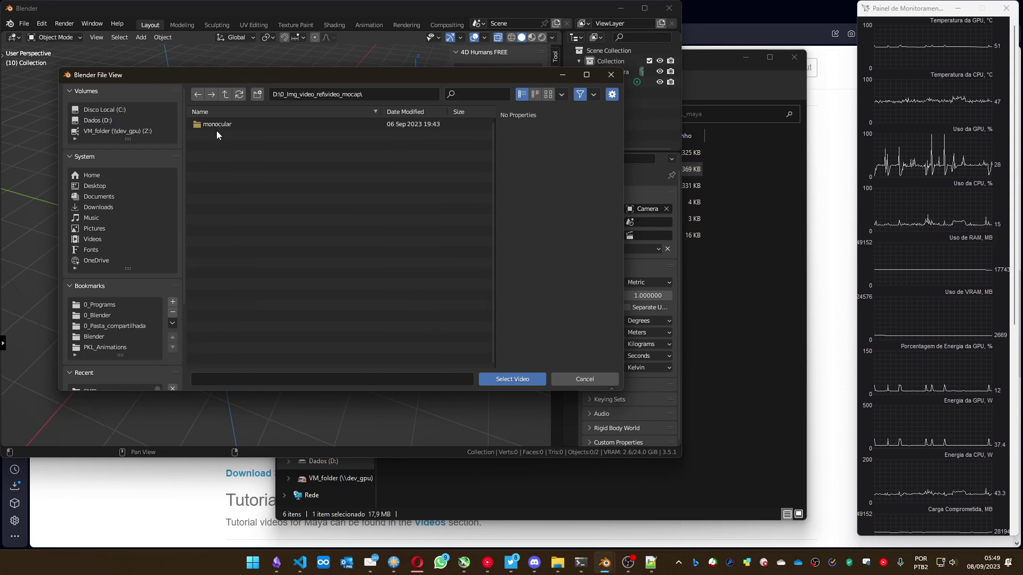
double_click(220, 120)
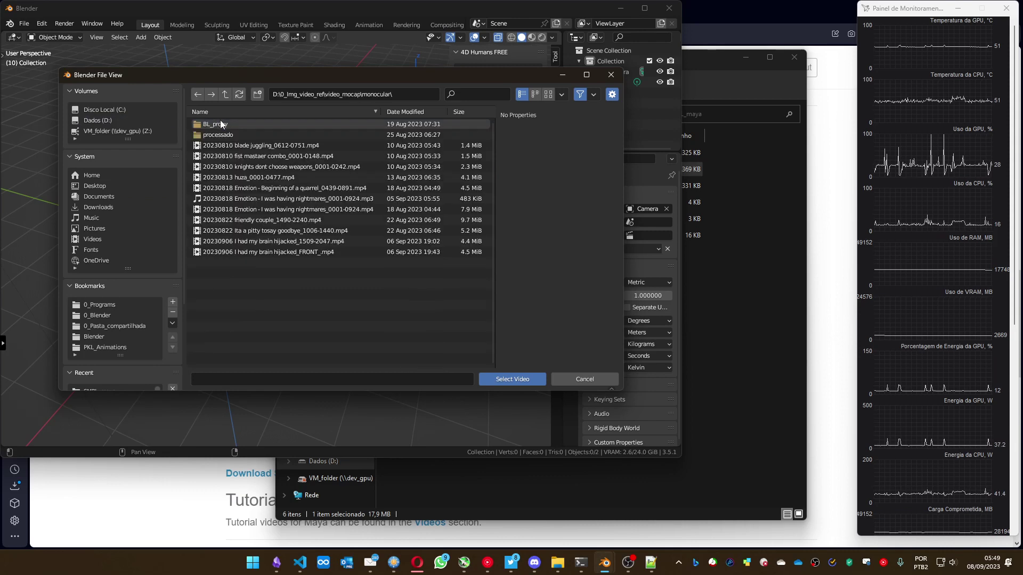
double_click(247, 156)
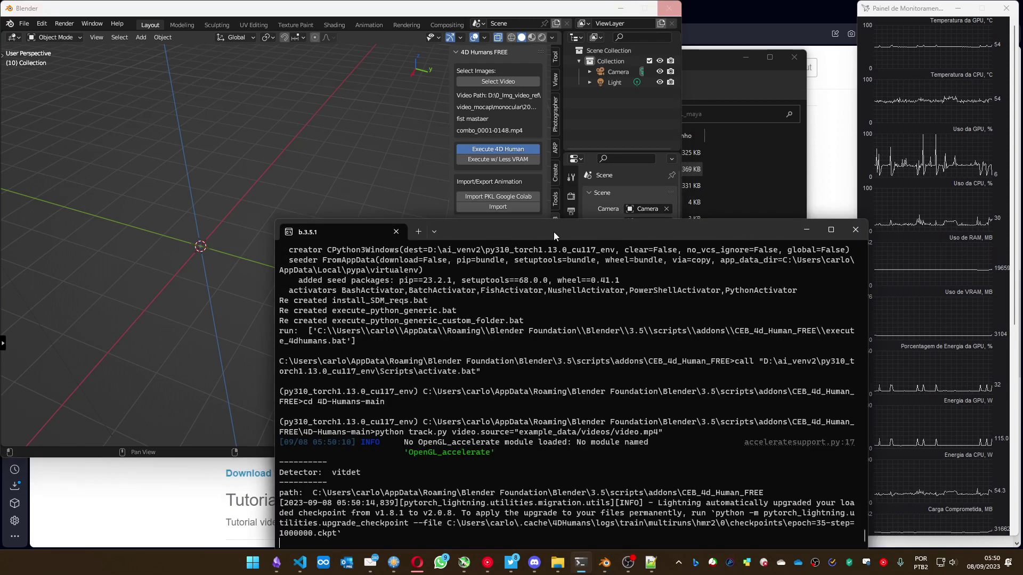
Reposition the console window to check the tracking progress and bring the Blender window back to the front.
mouse_move(554, 232)
mouse_down()
mouse_move(529, 200)
mouse_move(545, 223)
mouse_up()
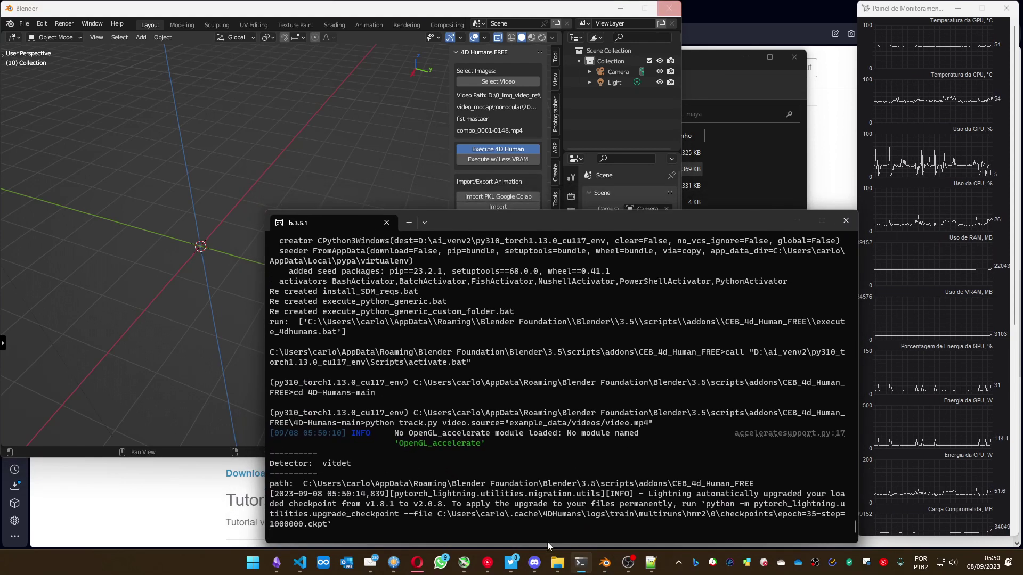
click(409, 8)
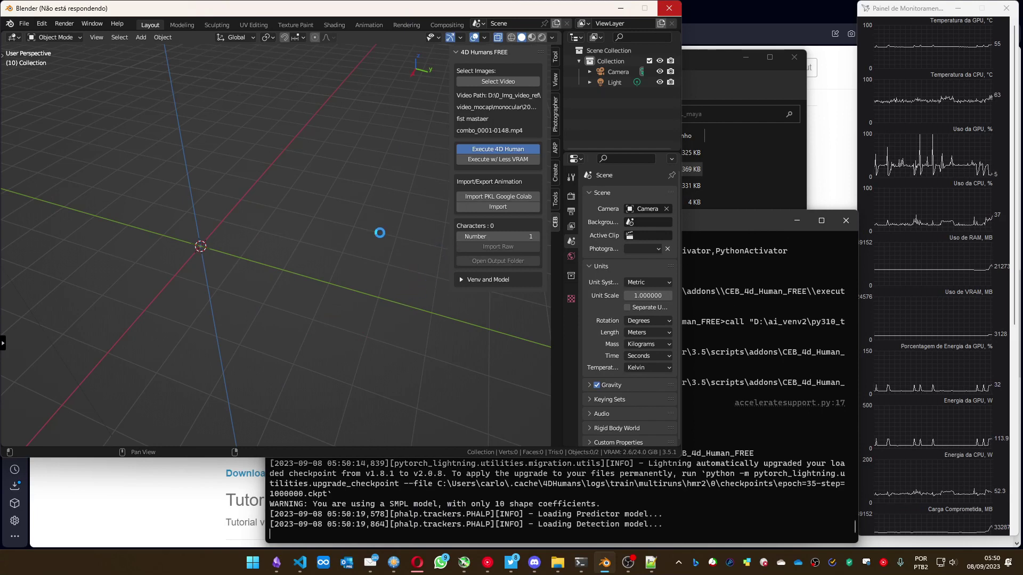
Bring the console window to the front and review the 4D Humans tracking log.
click(736, 219)
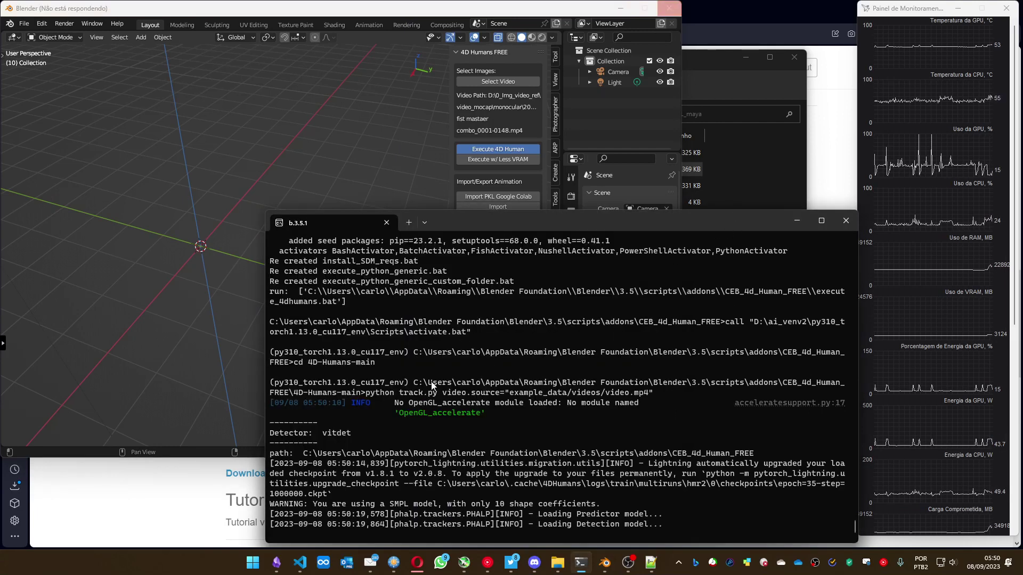
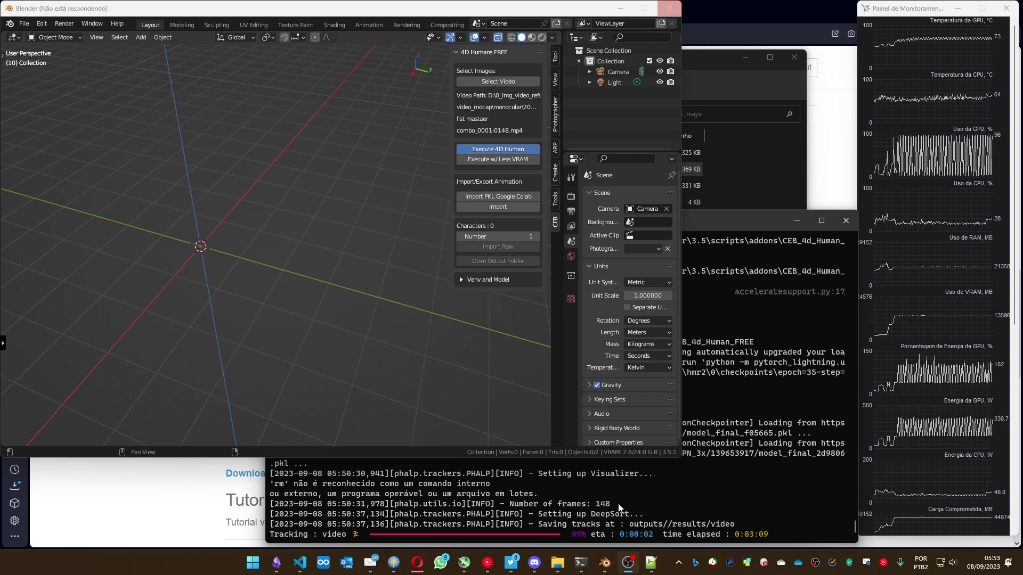
click(723, 242)
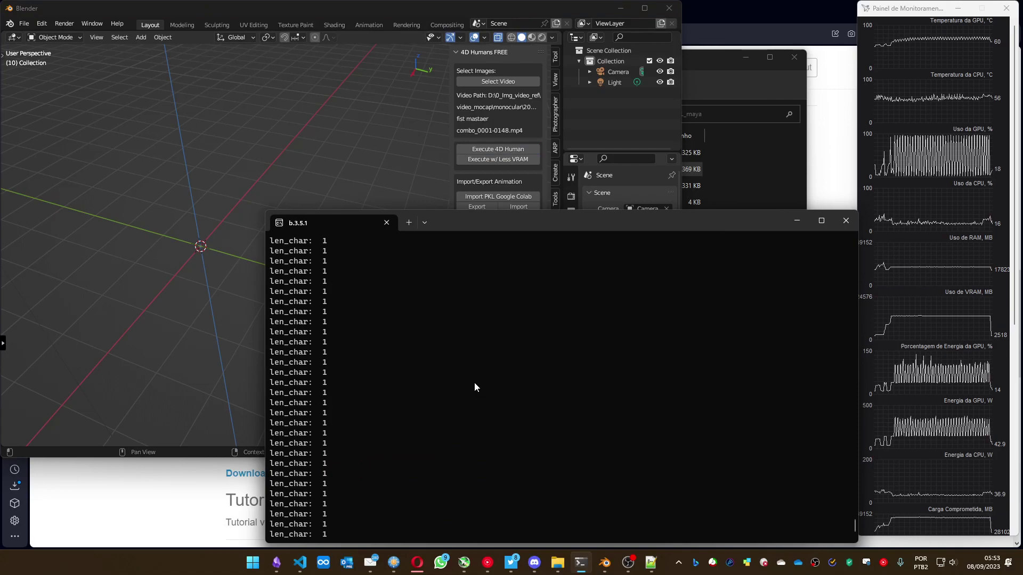
drag(851, 523, 853, 516)
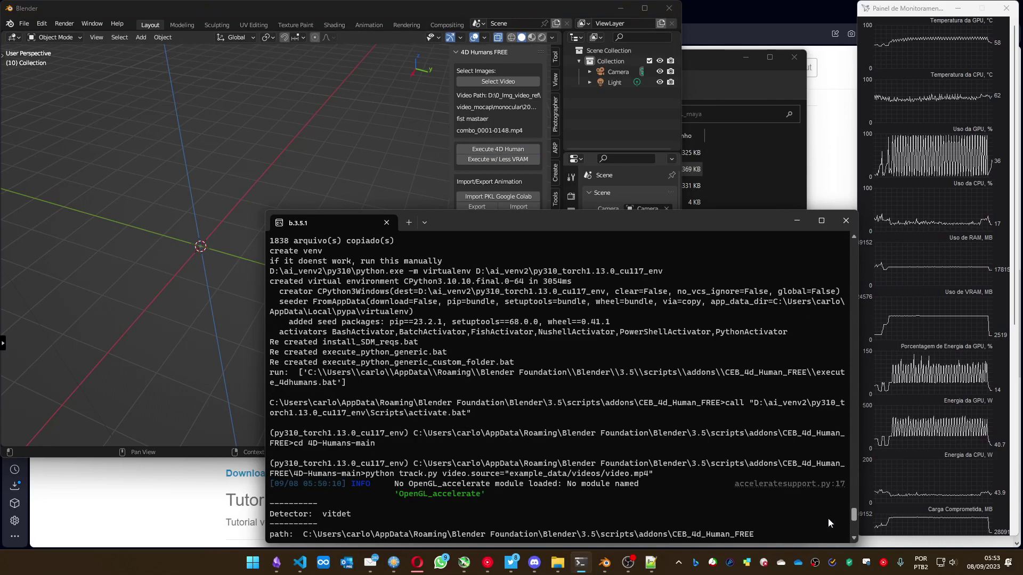
scroll(414, 383, down, 10)
scroll(414, 382, up, 3)
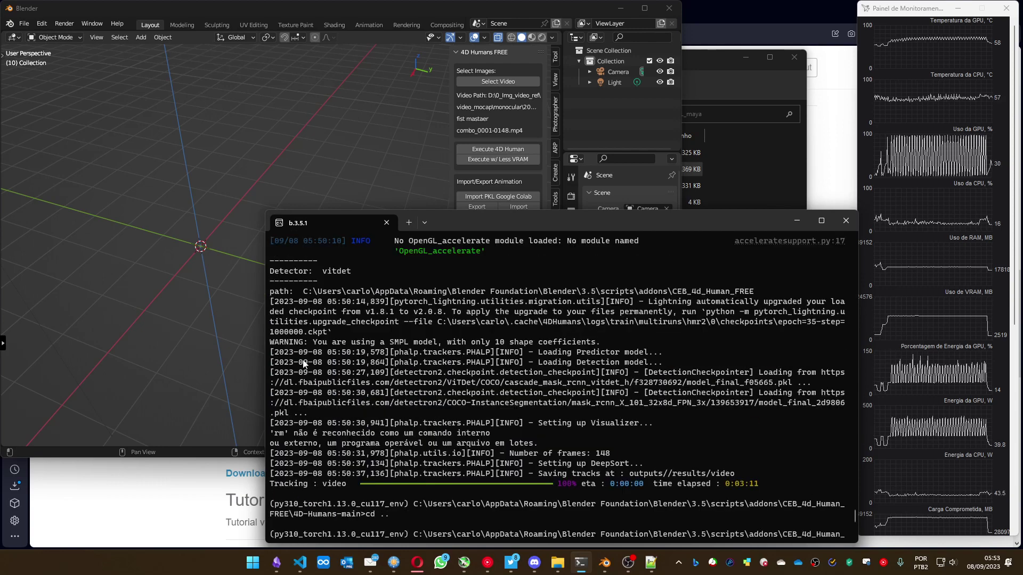
click(252, 562)
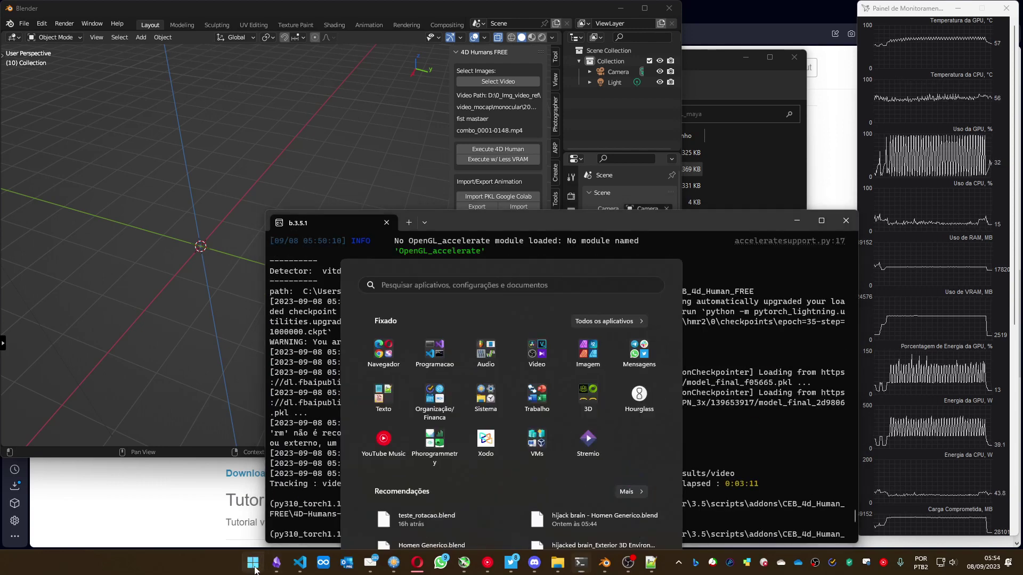
click(377, 293)
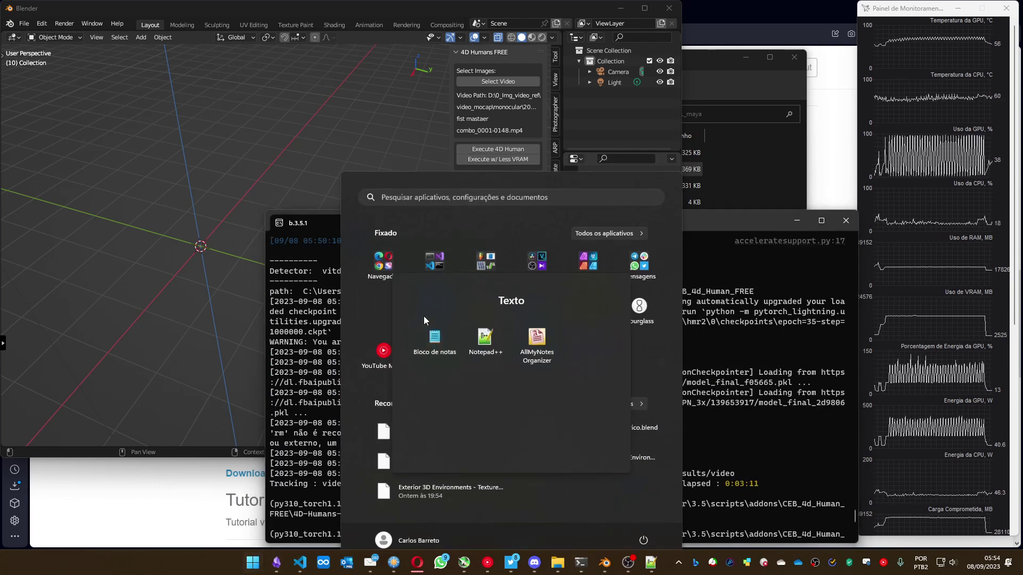
click(424, 315)
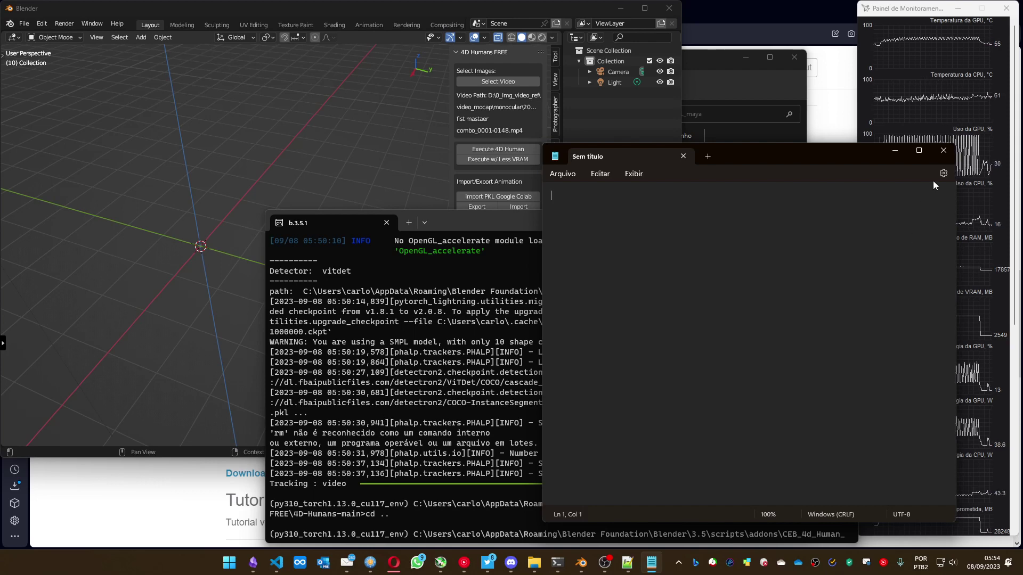
click(944, 153)
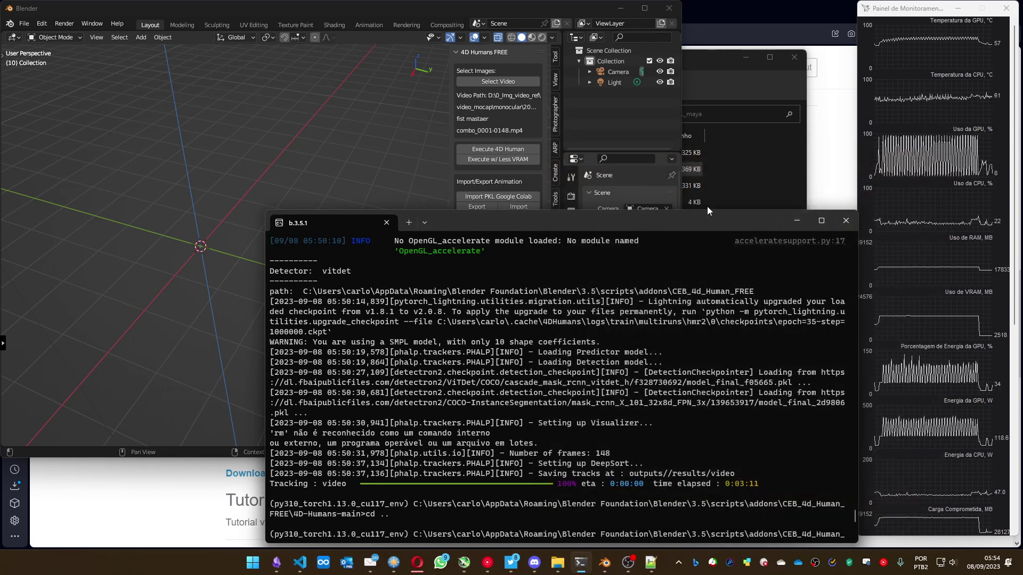
Return to Blender and review the add-on's Venv and Model section, collapsing it again when done.
click(436, 8)
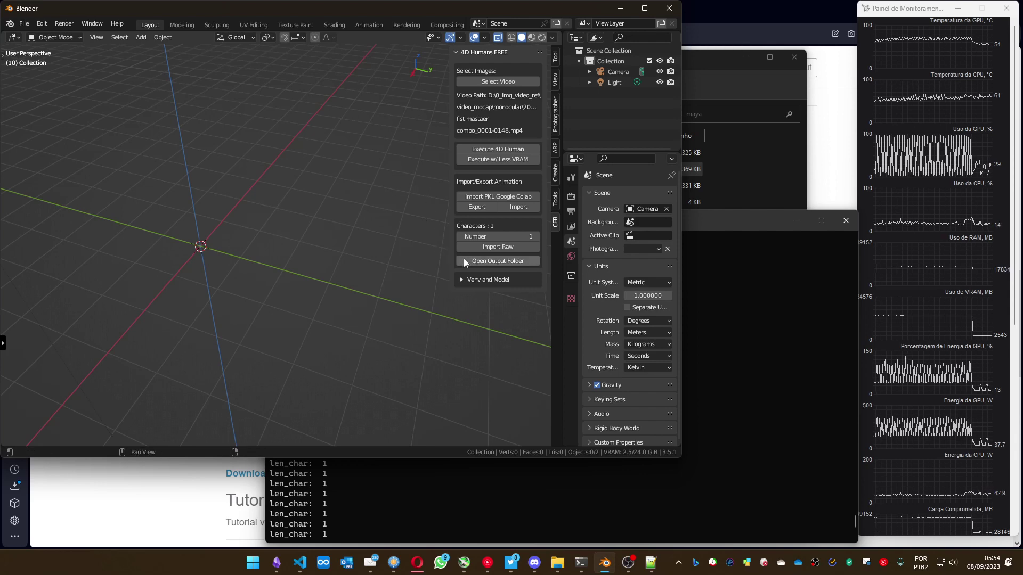
click(458, 279)
scroll(488, 394, down, 3)
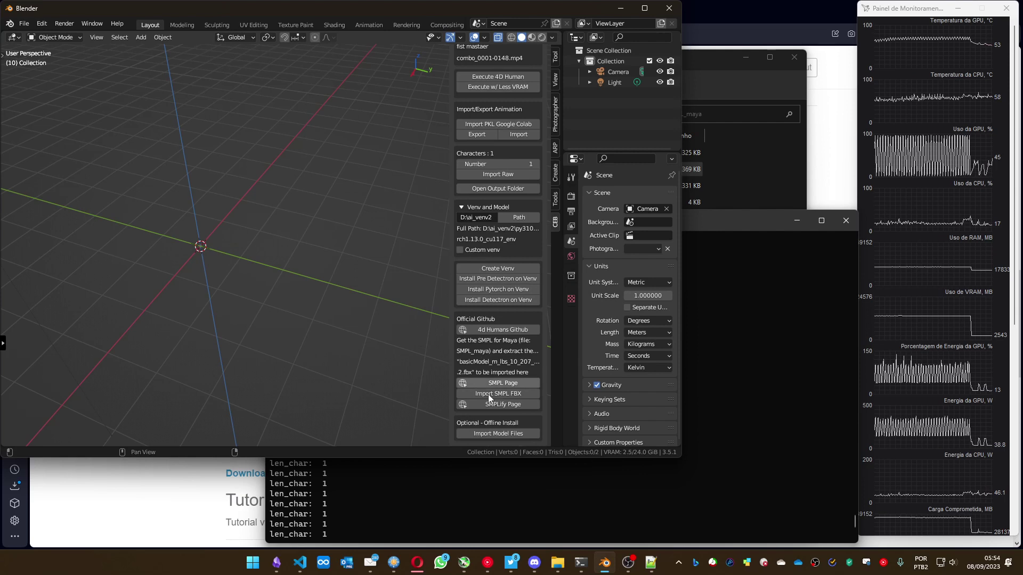
click(459, 208)
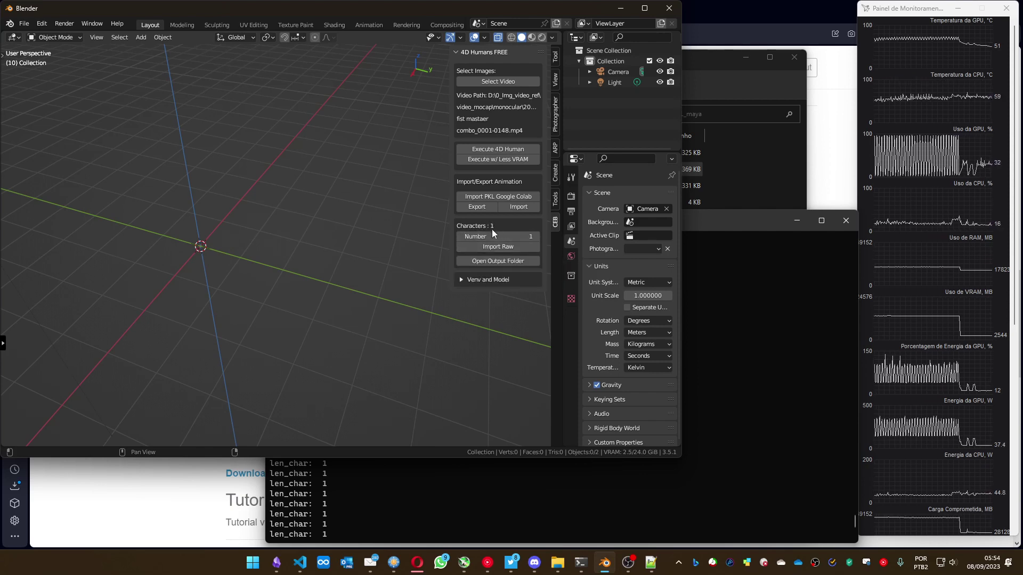
Set the character number to 1 and import that character's raw animation into the scene.
drag(532, 237, 537, 237)
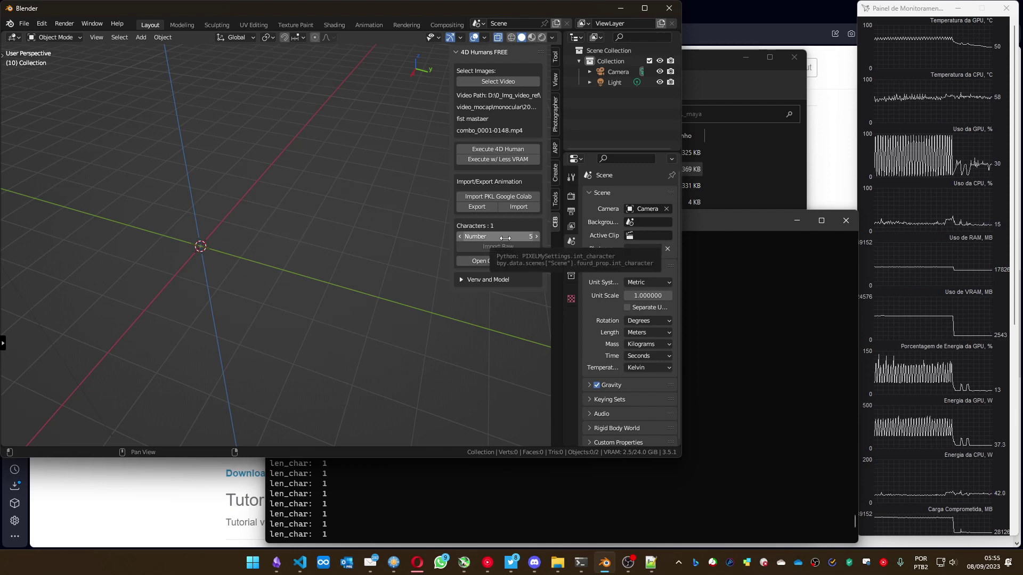
drag(505, 238, 494, 252)
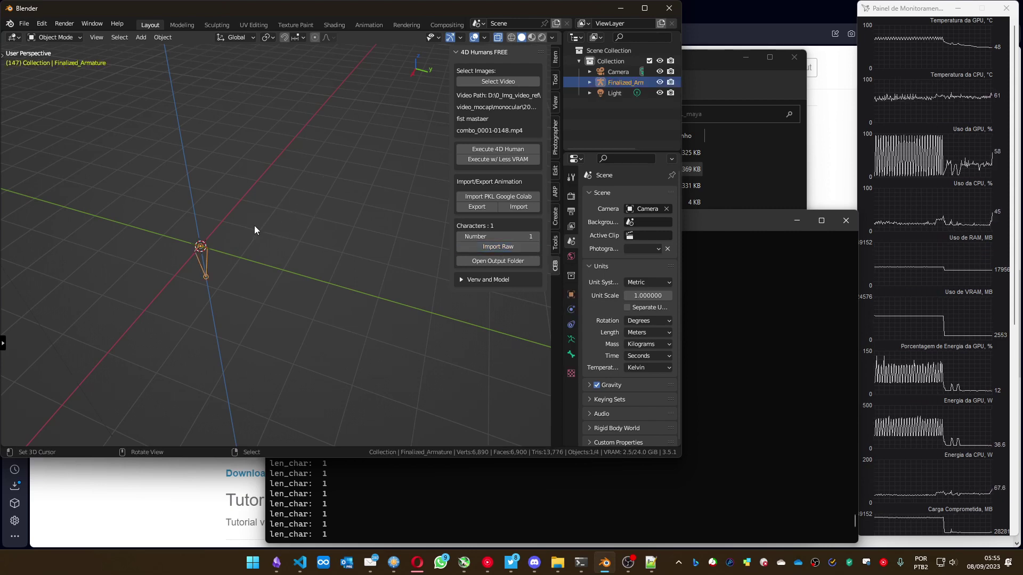
middle_drag(250, 225, 248, 213)
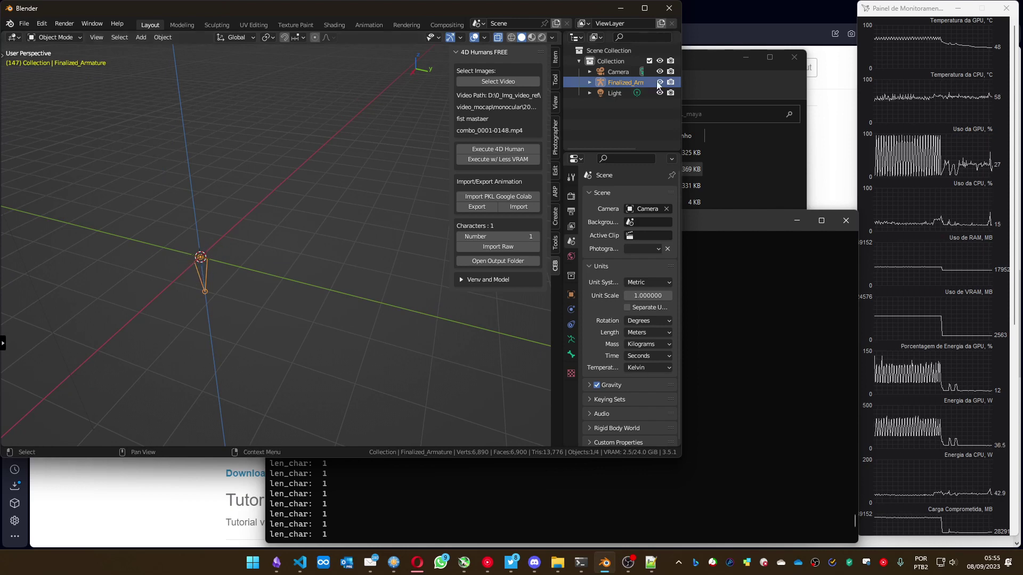
Widen the Outliner area and split the 3D viewport horizontally, making the lower area a Graph Editor.
drag(565, 111, 547, 111)
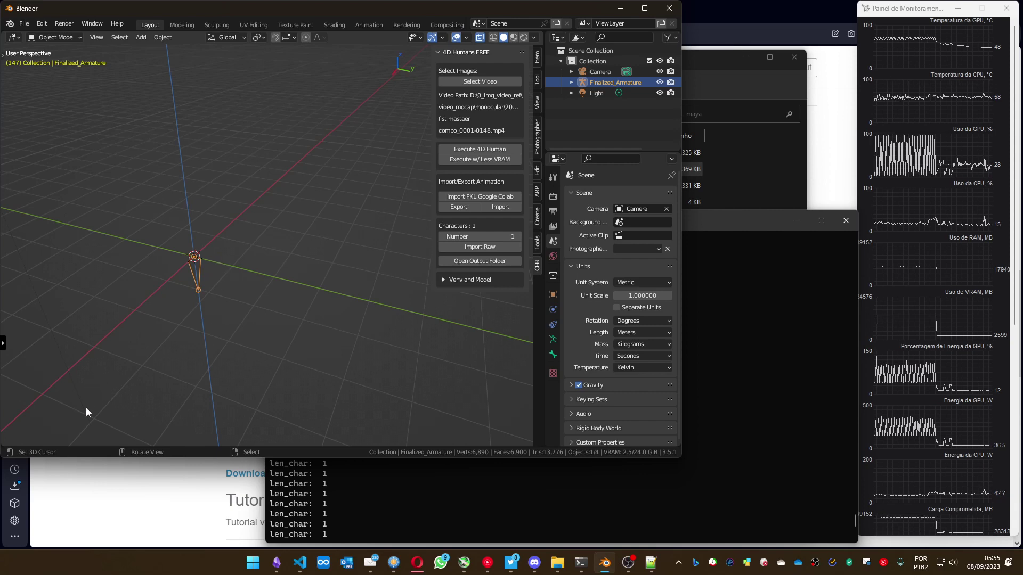
drag(2, 445, 15, 323)
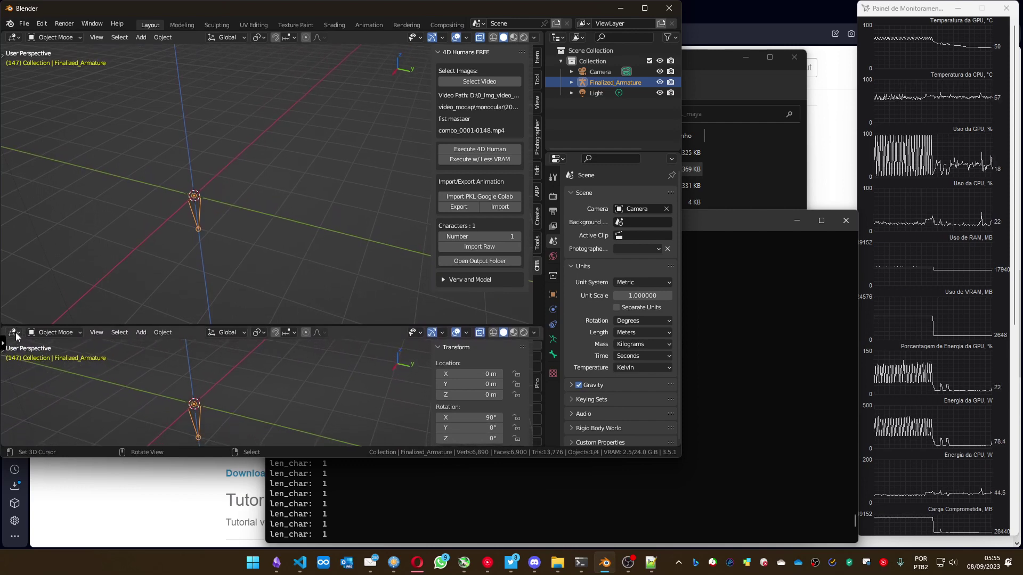
click(16, 334)
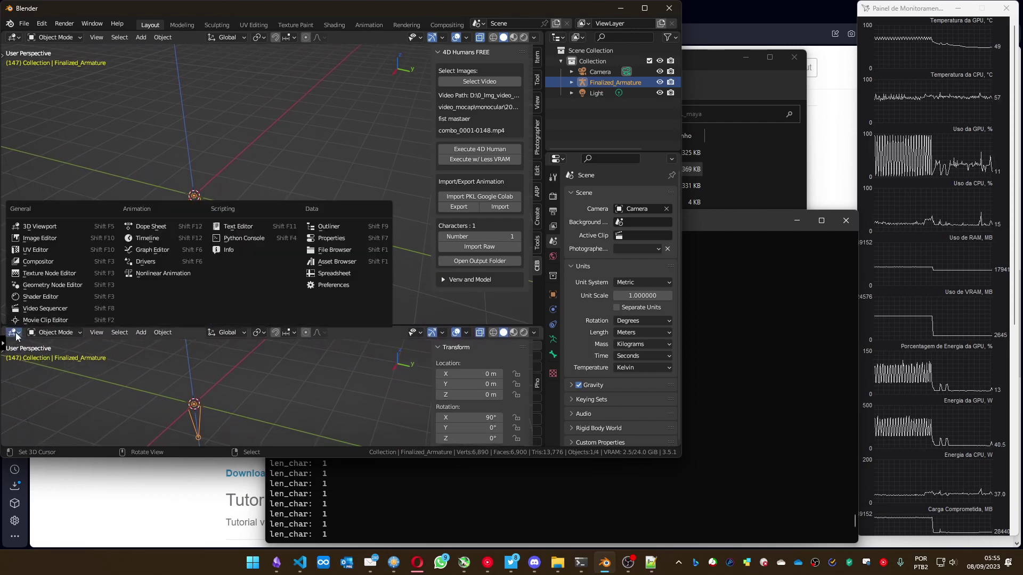
click(157, 250)
Show the imported figure in front view and split off a Timeline area between the viewport and the Graph Editor.
middle_drag(284, 214, 179, 179)
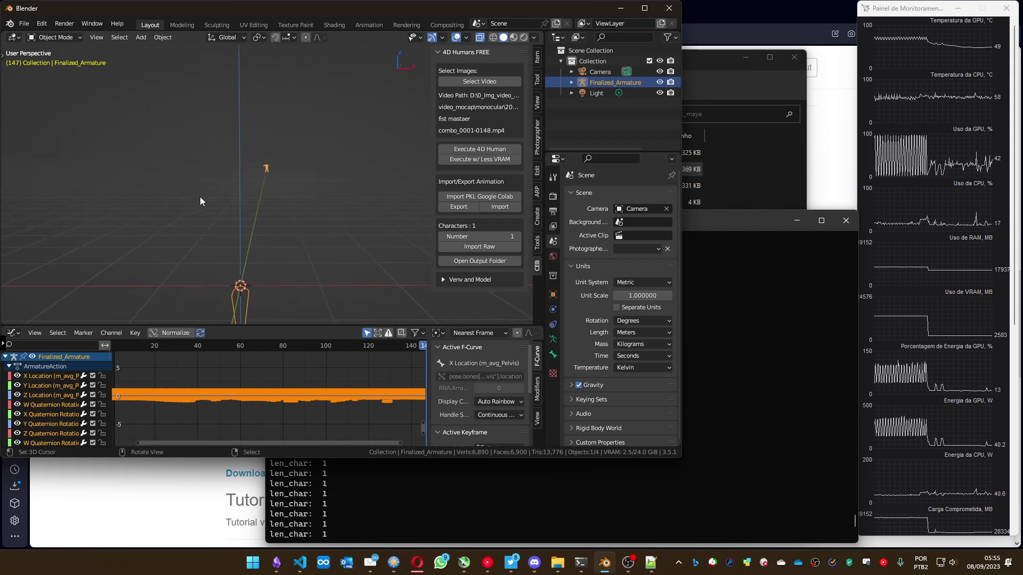
key(KP_1)
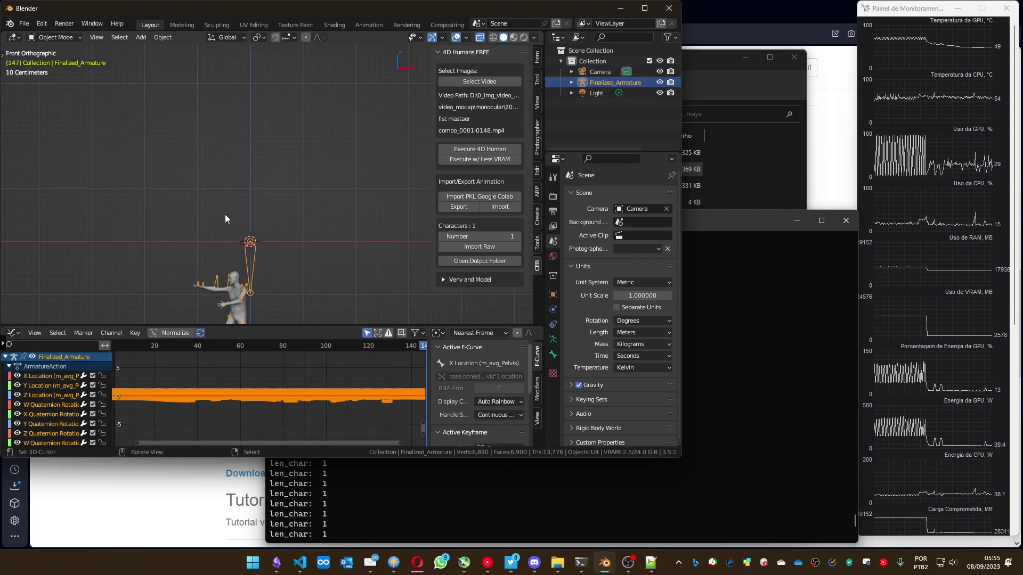
shift+middle_drag(242, 213, 237, 140)
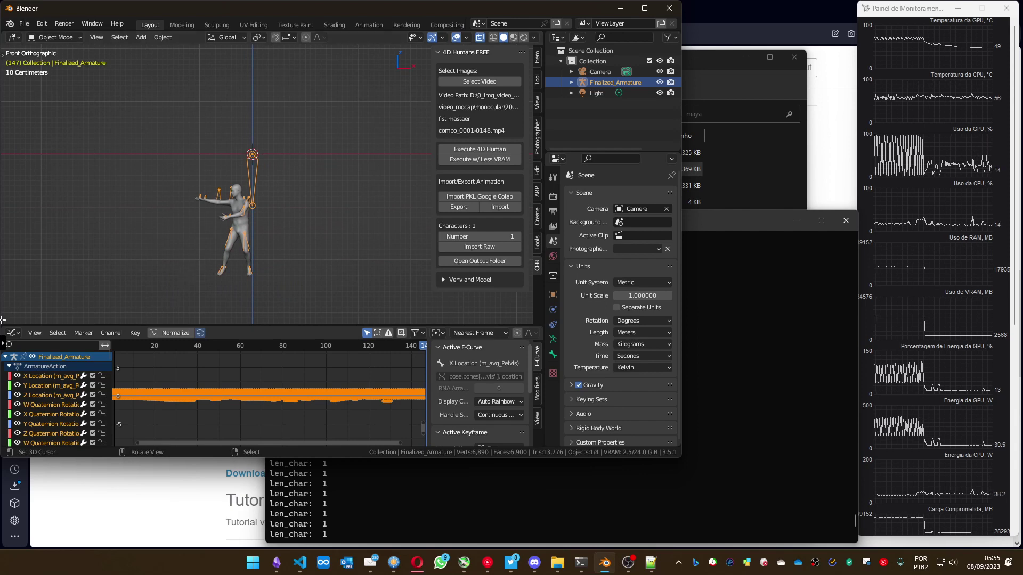
drag(6, 312, 7, 278)
click(13, 286)
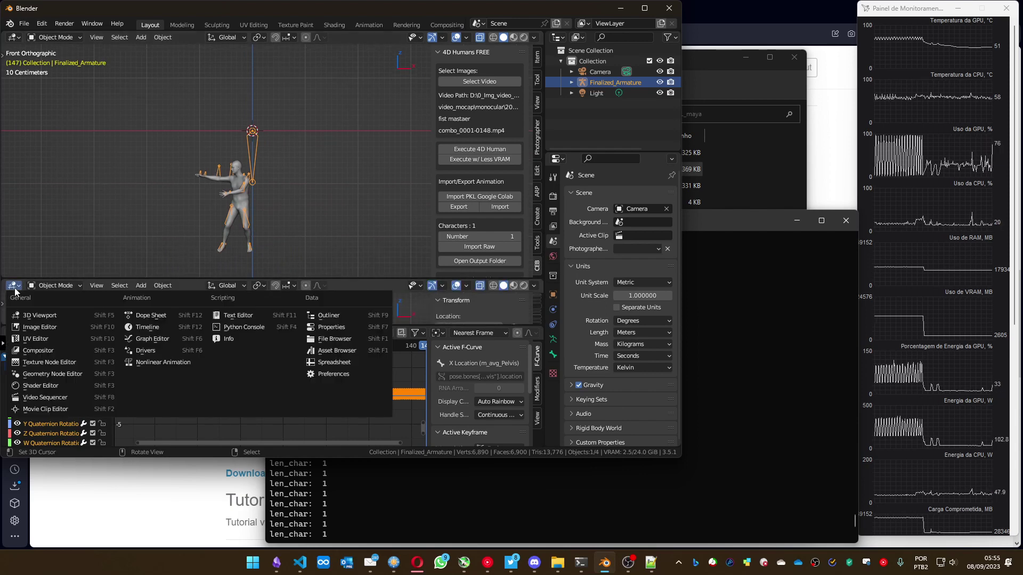
click(135, 327)
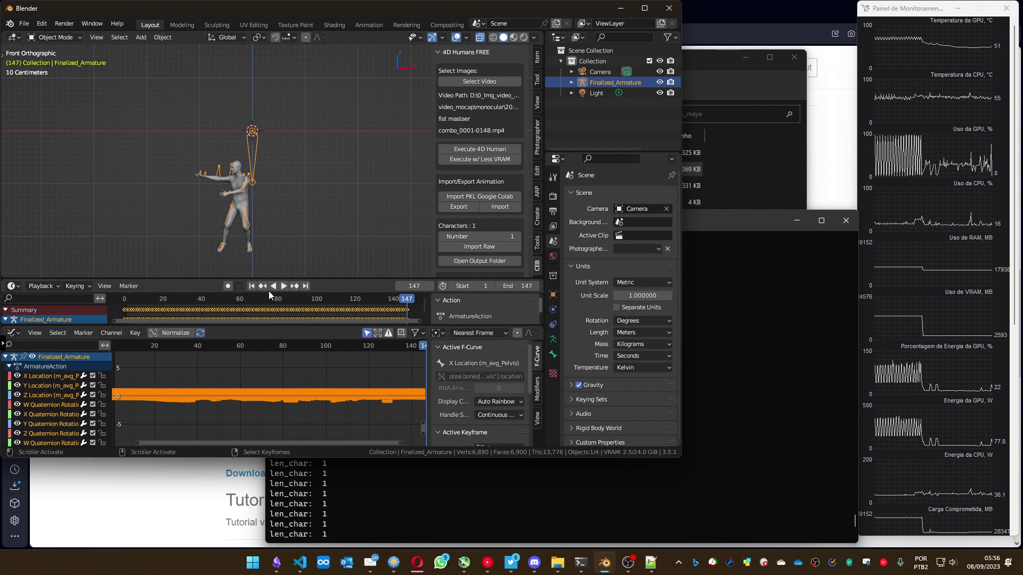
Play the imported animation, examine the figure's position relative to the armature origin, and stop playback.
click(281, 287)
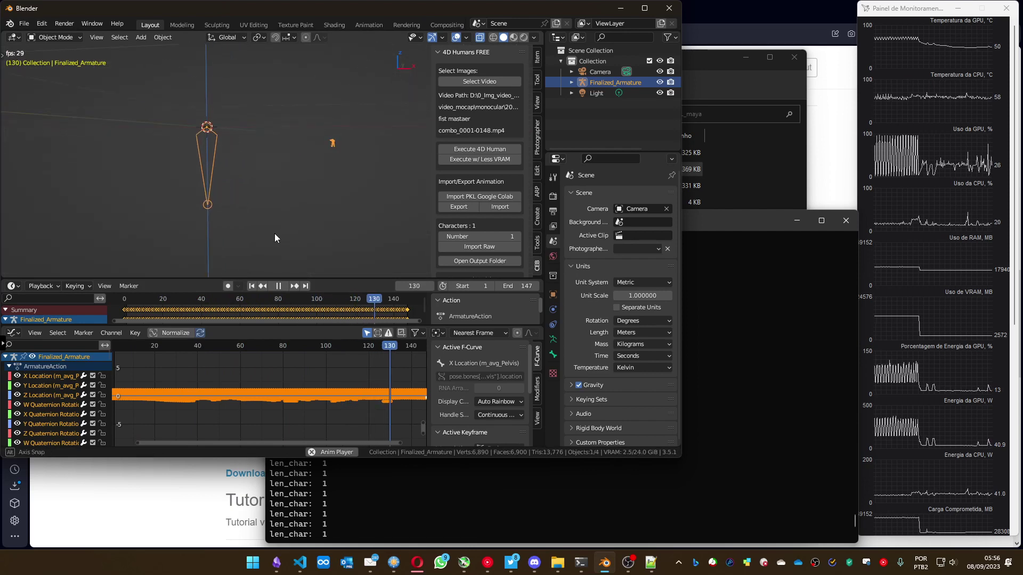
mouse_move(344, 169)
middle_down()
mouse_move(327, 156)
mouse_move(326, 165)
middle_up()
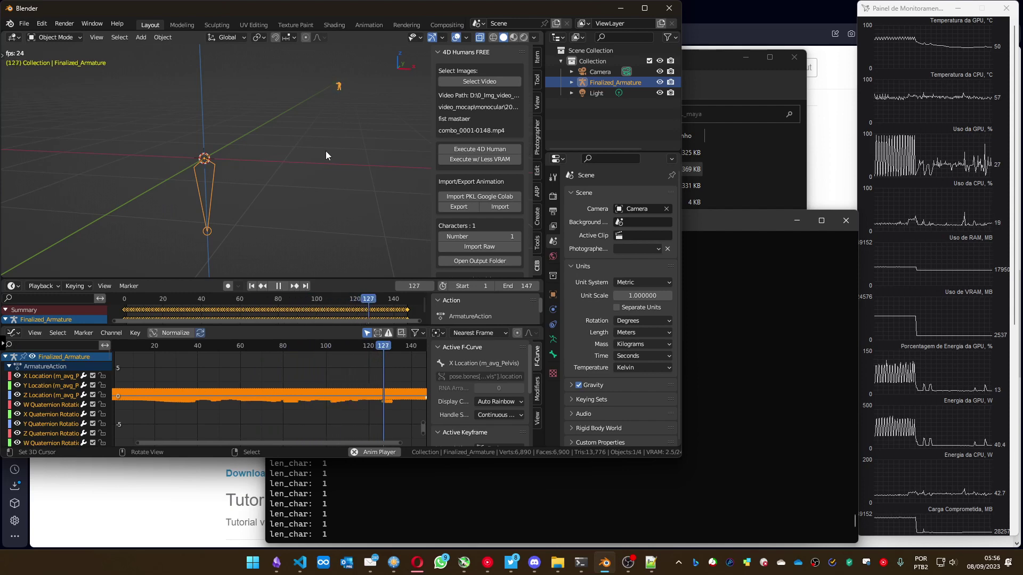
click(278, 286)
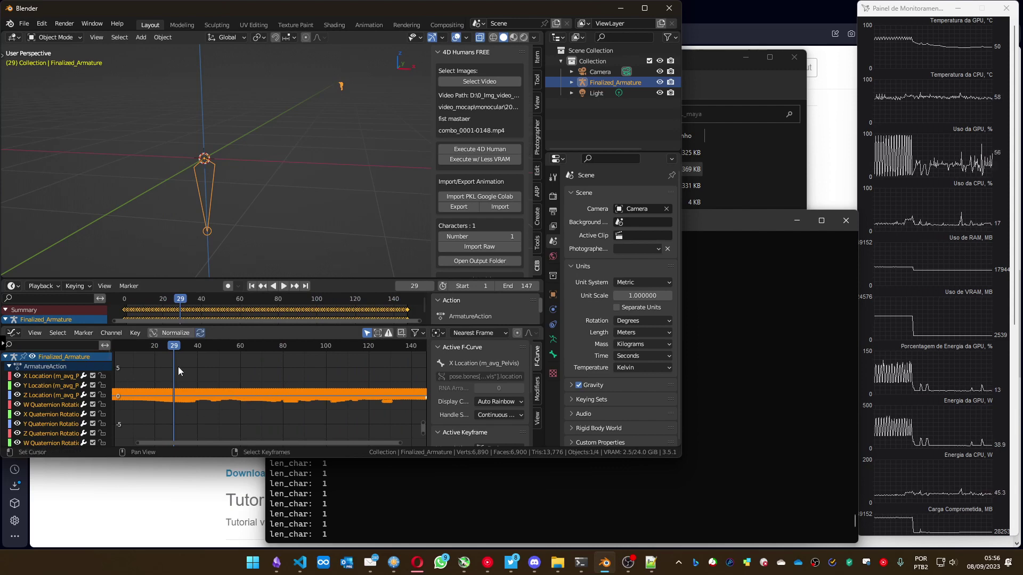
Frame all curves in the Graph Editor, widen its channel list and select only the Z Location (m_avg_Pelvis) channel.
click(35, 333)
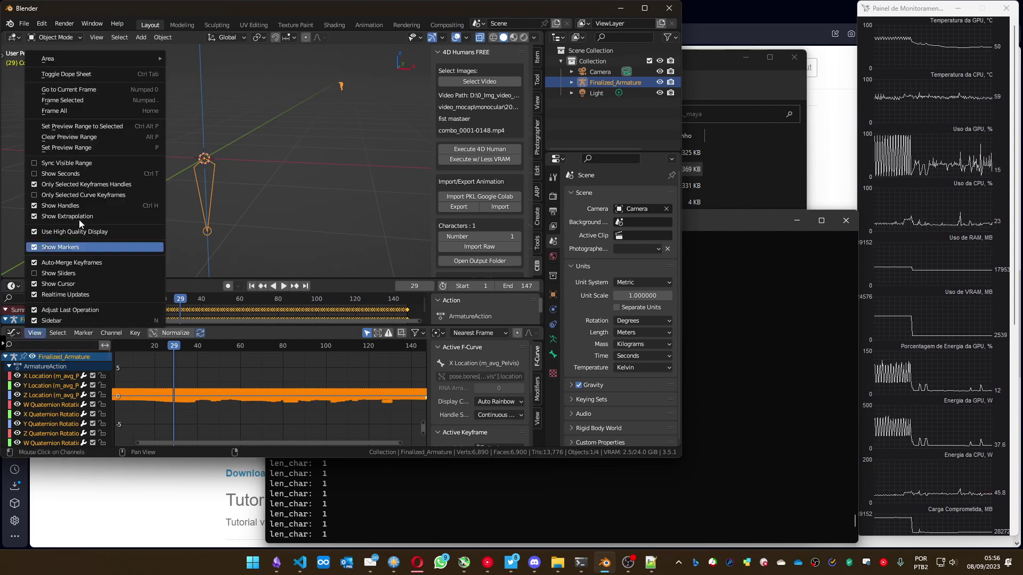
click(58, 111)
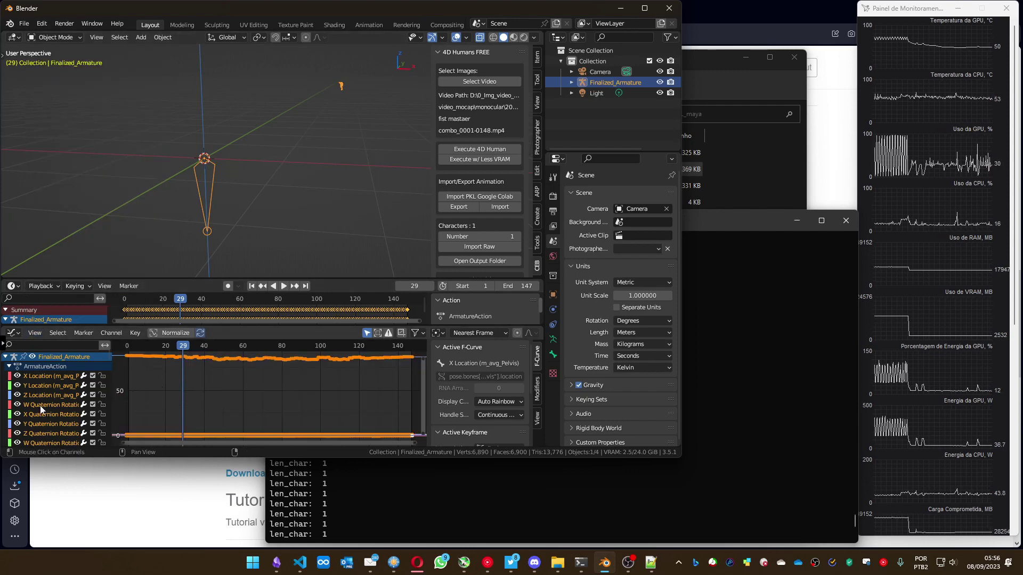
drag(112, 404, 153, 405)
click(59, 395)
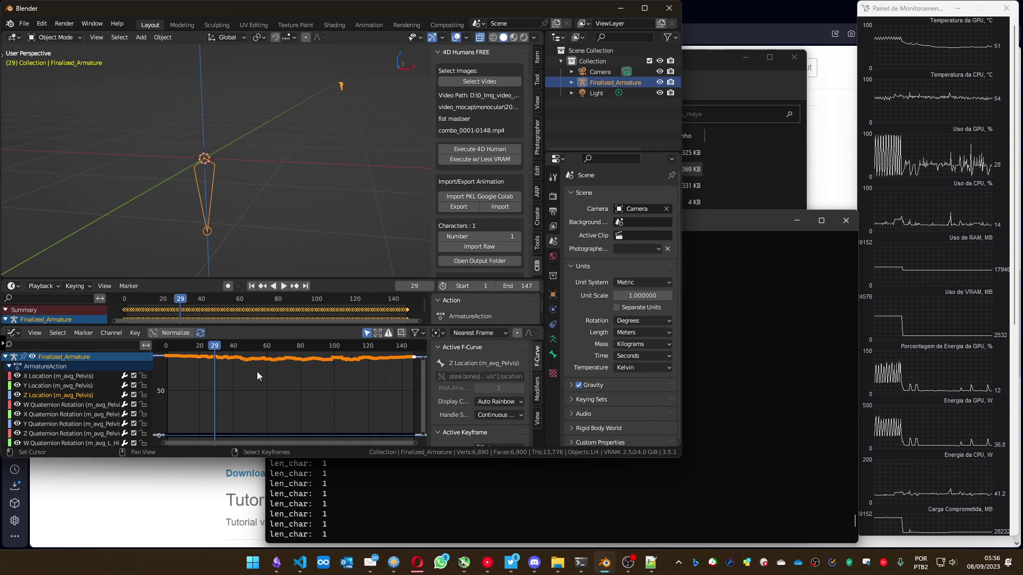
Try deleting the pelvis Z Location curve and undo the deletion.
key(Delete)
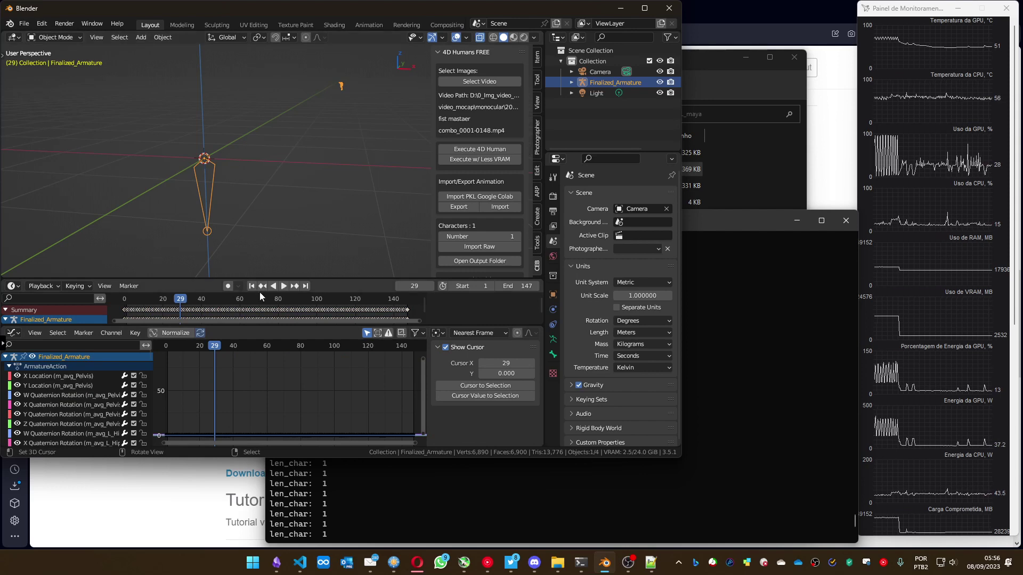
click(257, 354)
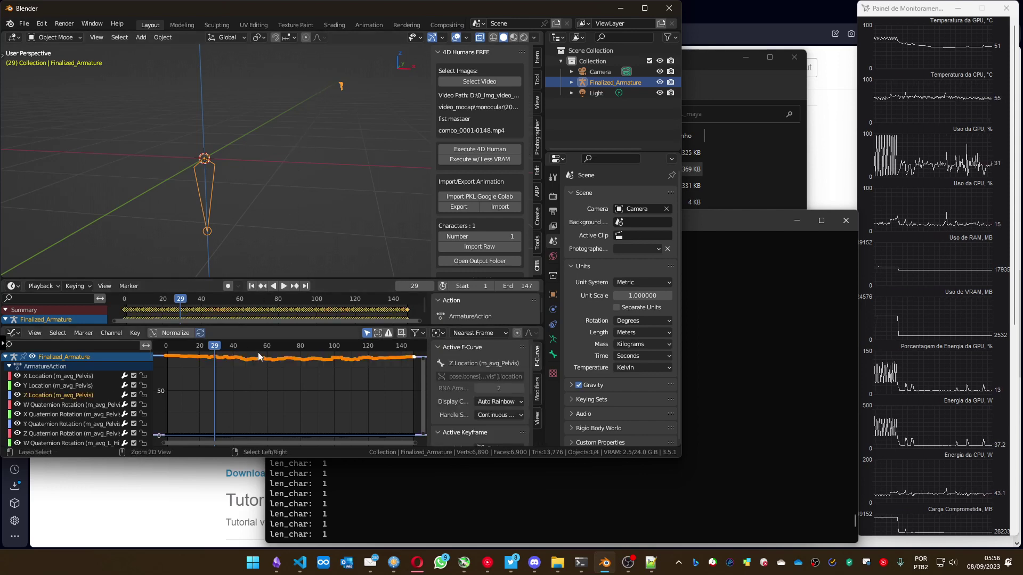
Play the animation with the figure in close view to examine its depth movement, and stop at frame 136.
scroll(345, 81, up, 10)
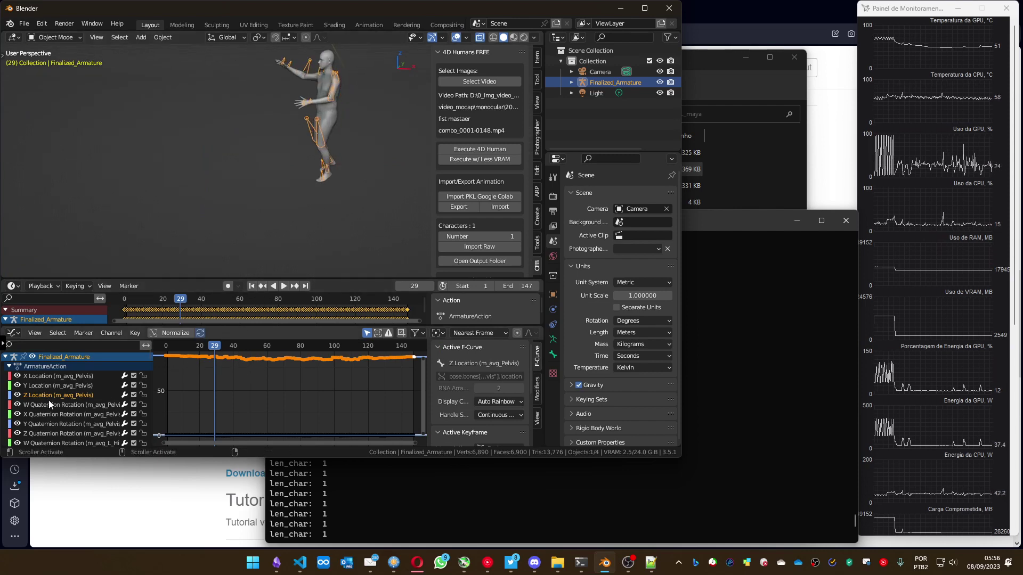
key(space)
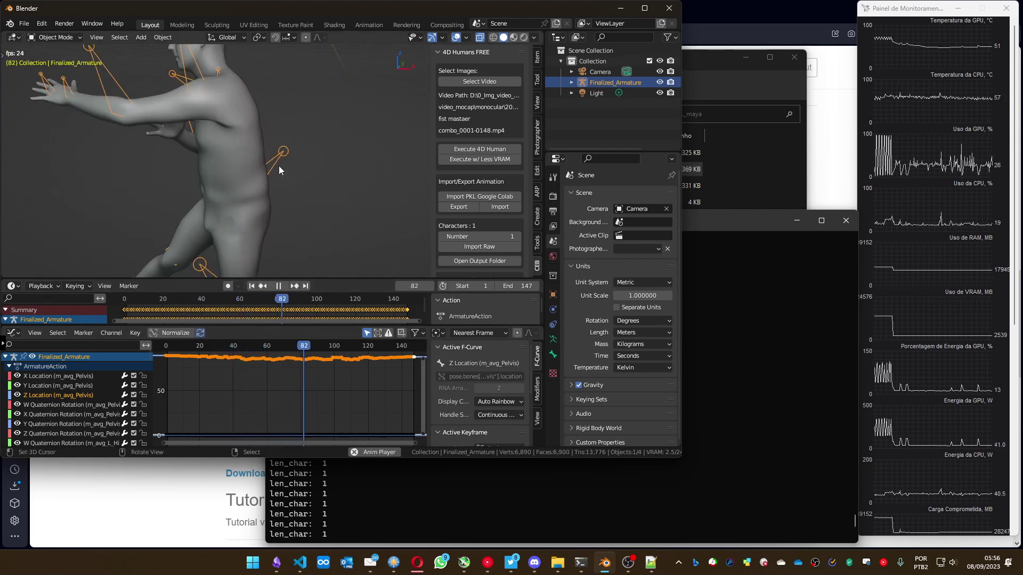
click(280, 290)
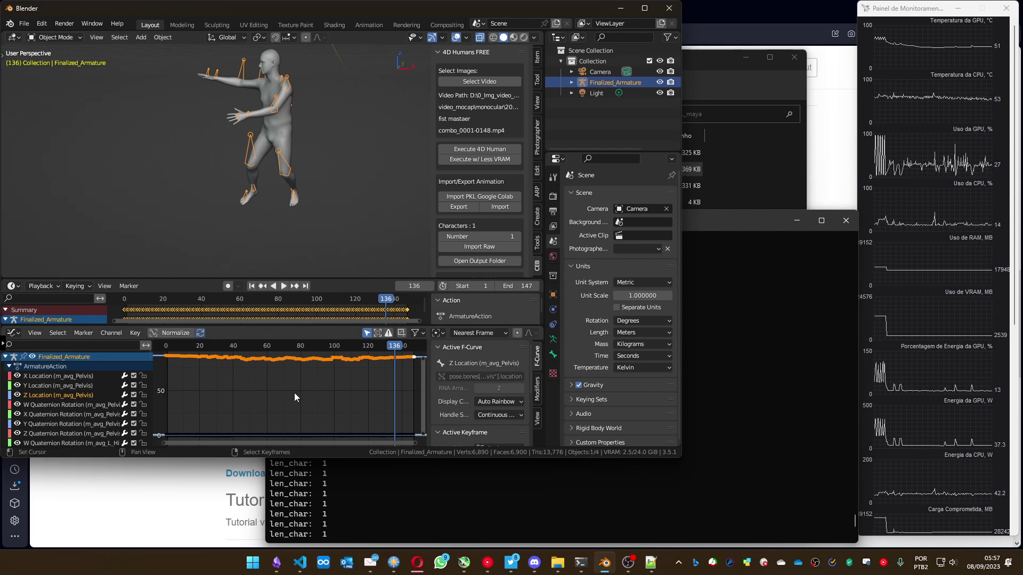
Delete the Z Location (m_avg_Pelvis) curve from the armature's action.
key(Delete)
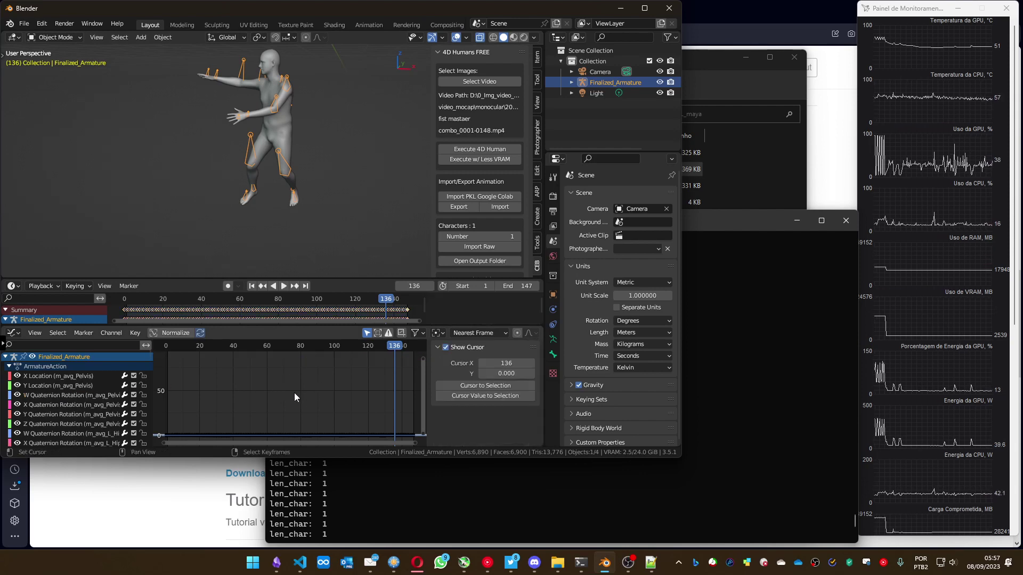
Play the animation to check the figure's movement without the pelvis Z Location curve, and stop at frame 43.
click(285, 287)
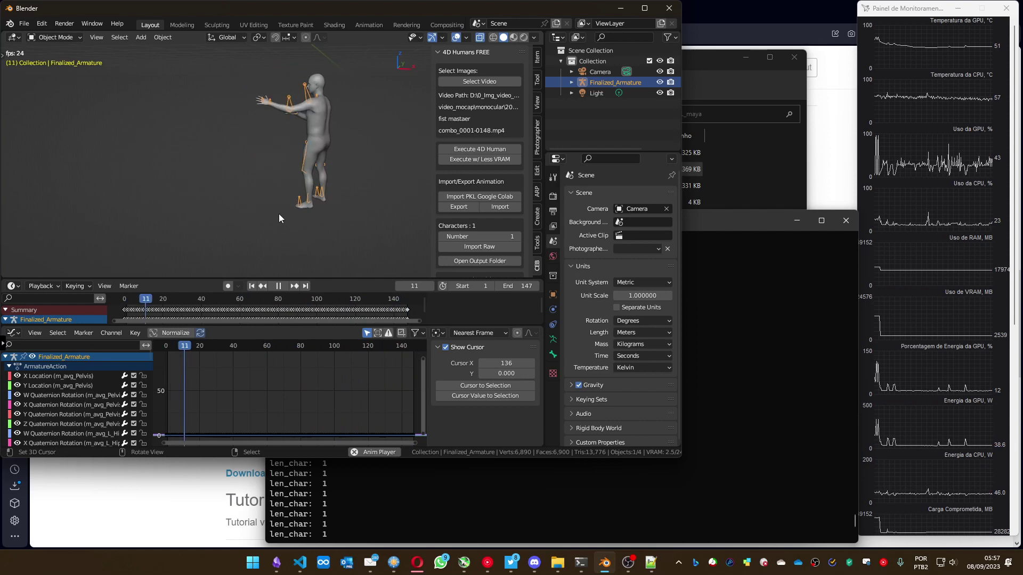
click(279, 288)
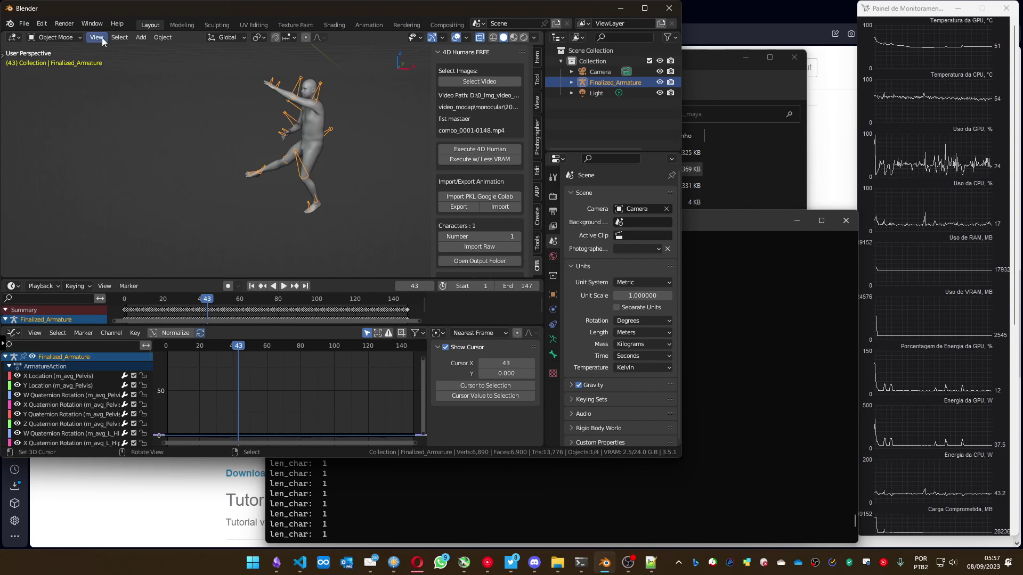
Switch the armature to Pose Mode with wireframe shading and select the m_avg_Pelvis bone inside the figure's hips.
click(52, 38)
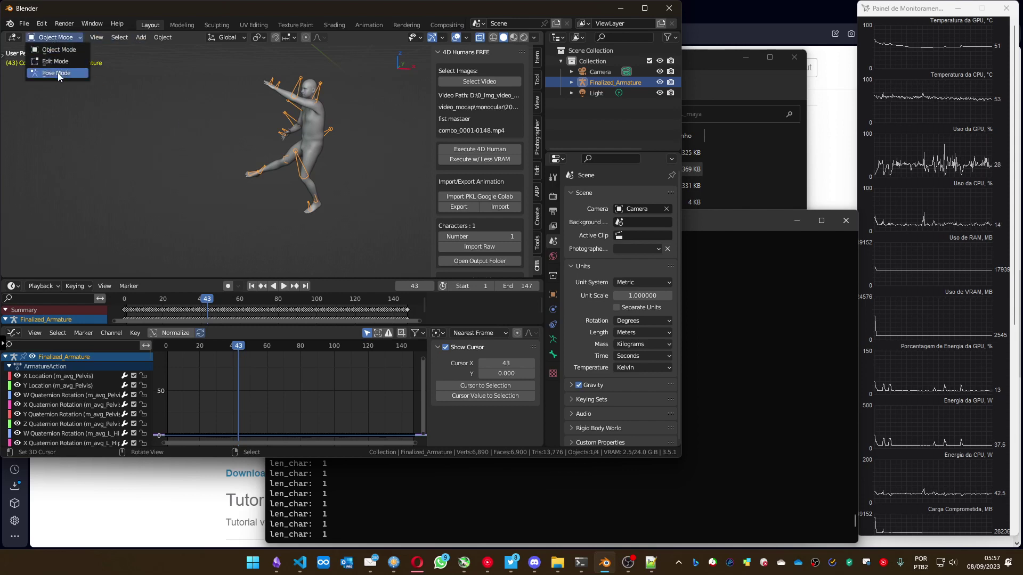
click(57, 73)
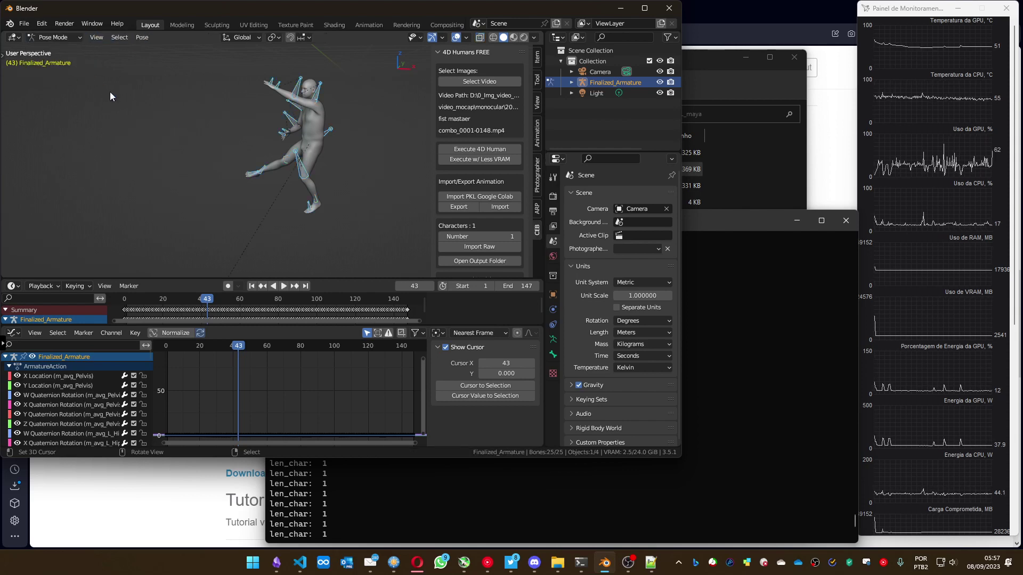
click(494, 38)
scroll(371, 114, up, 8)
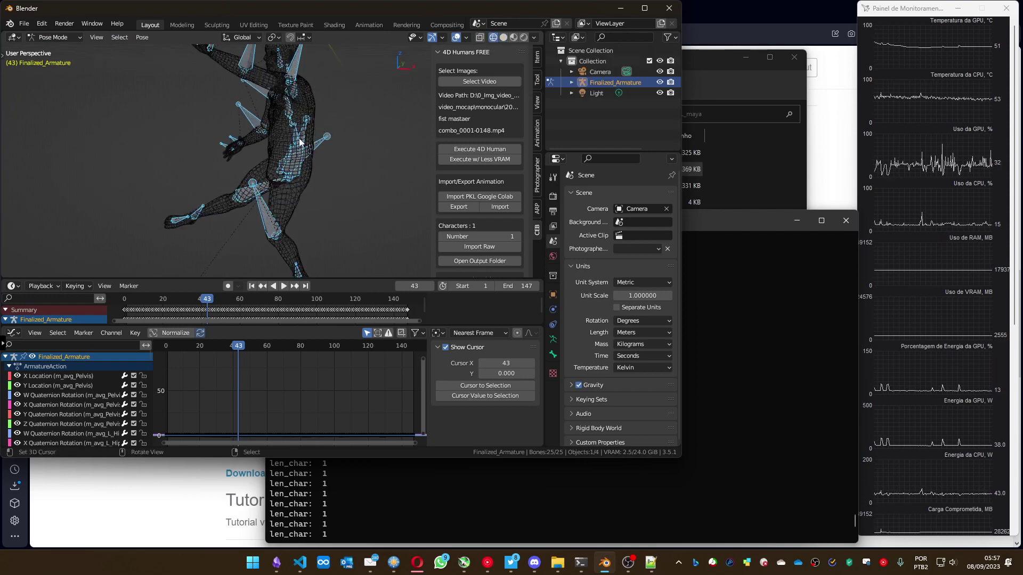
middle_drag(283, 170, 348, 173)
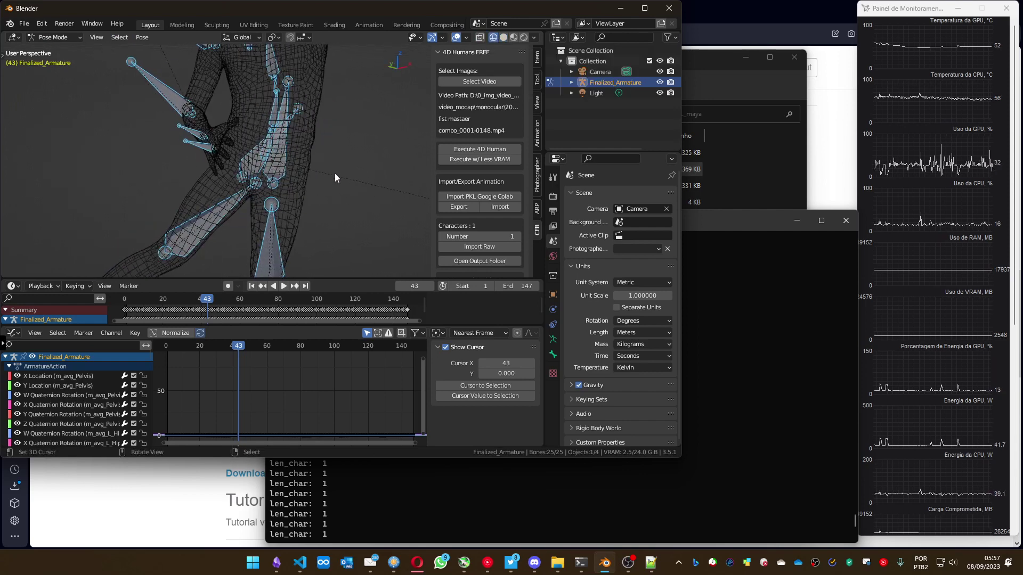
click(266, 151)
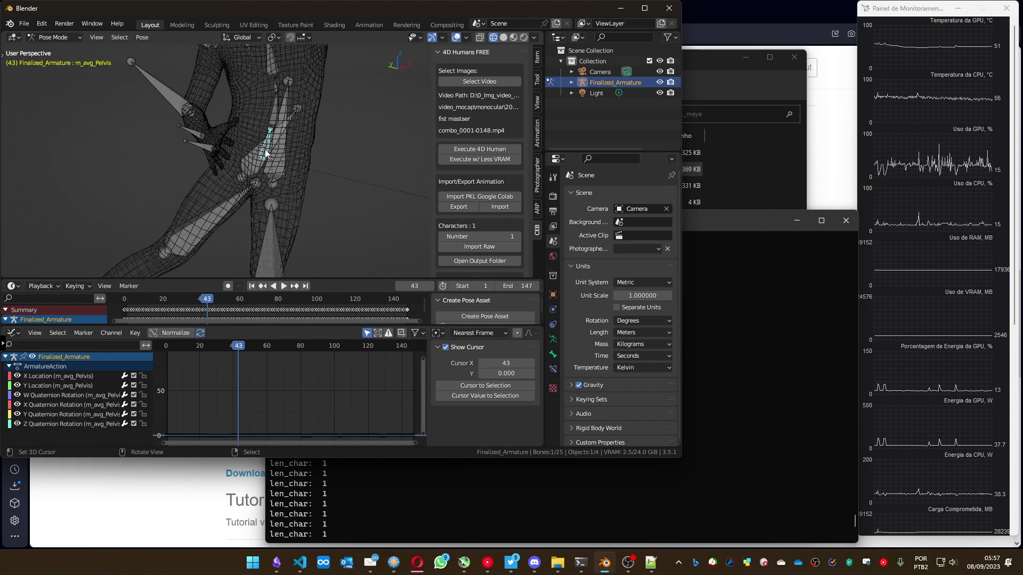
Set the m_avg_Pelvis bone's Z location to 0 m and bring the relocated figure near the world origin into view.
click(537, 58)
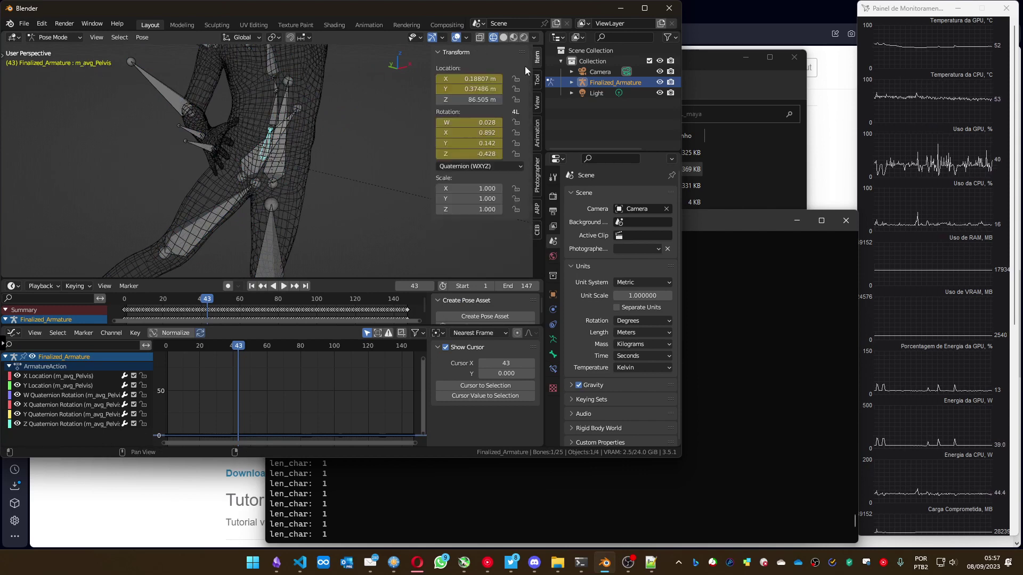
click(468, 99)
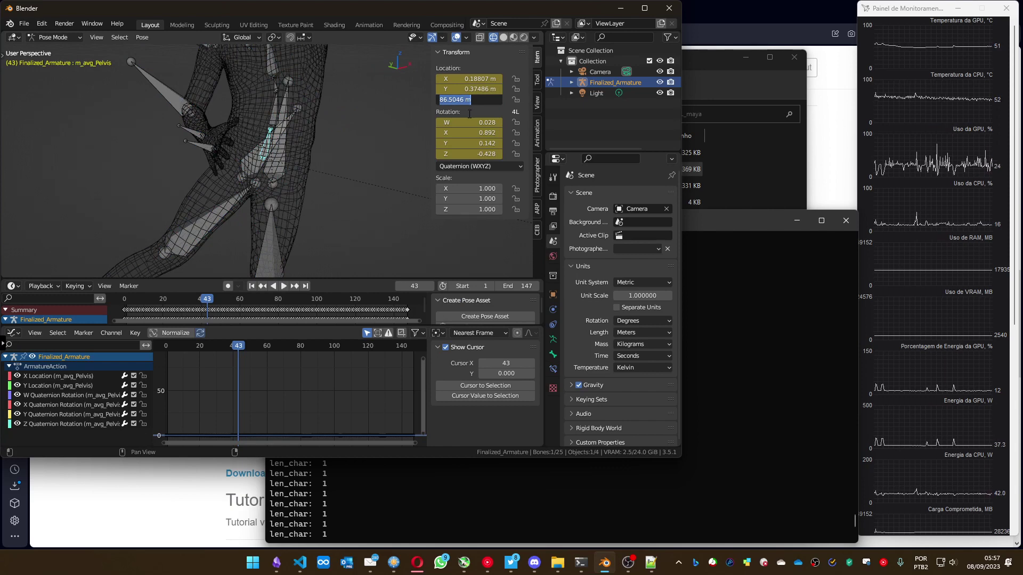
text(0)
key(Return)
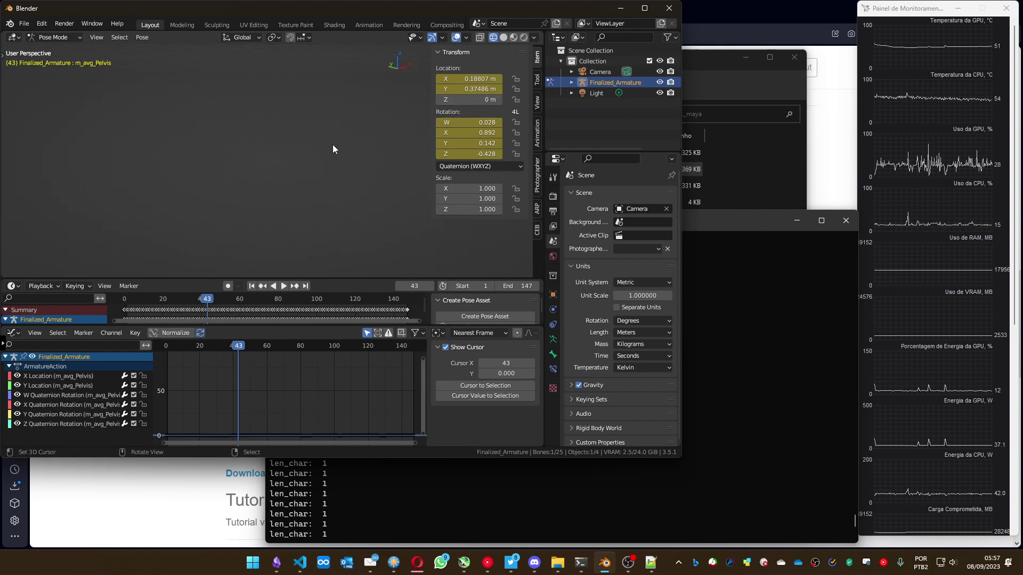
scroll(298, 154, up, 5)
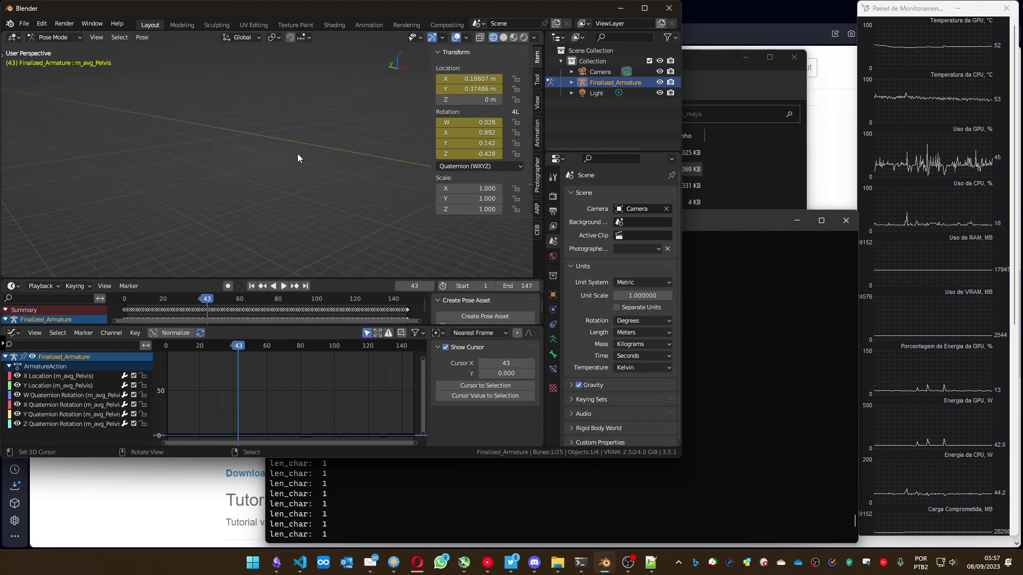
scroll(360, 170, up, 5)
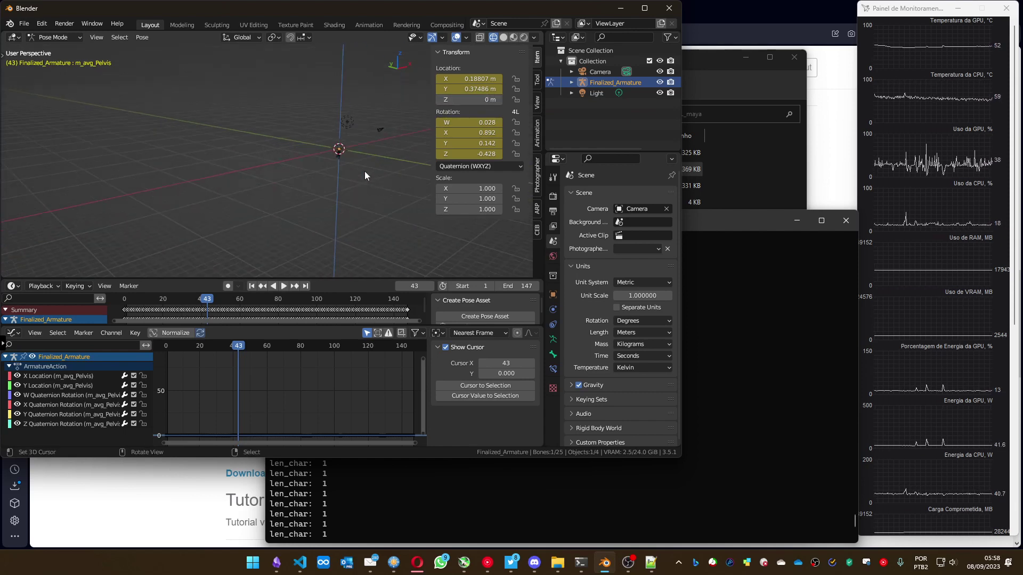
scroll(298, 123, down, 8)
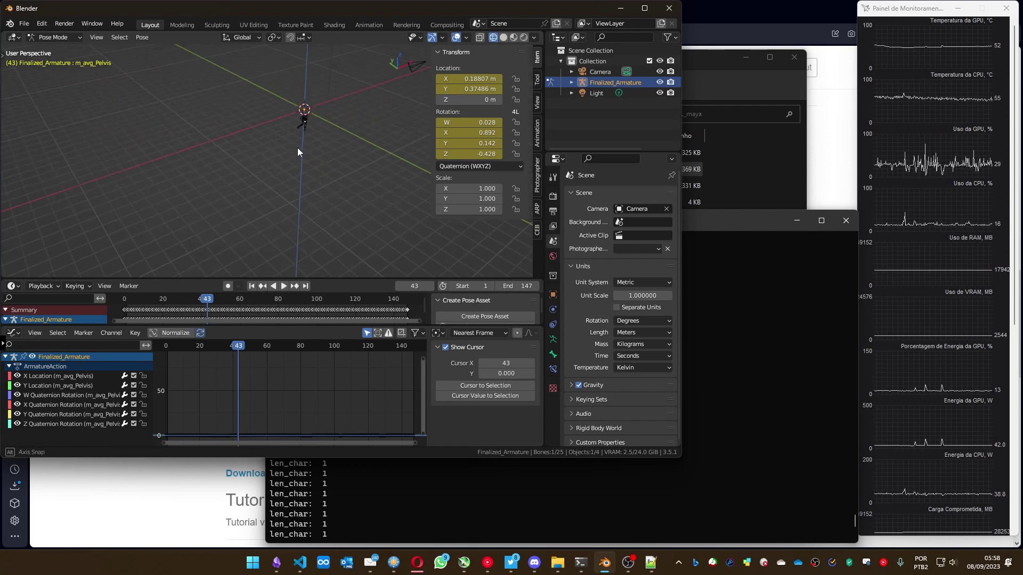
scroll(305, 108, up, 3)
middle_drag(304, 130, 258, 87)
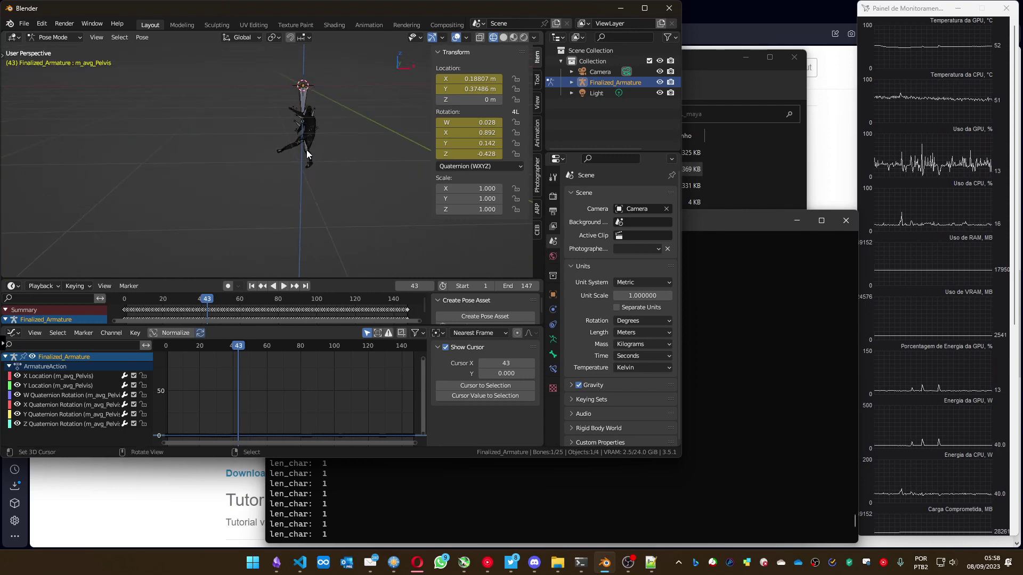
Return the armature to Object Mode and switch the viewport back to solid shading.
click(56, 37)
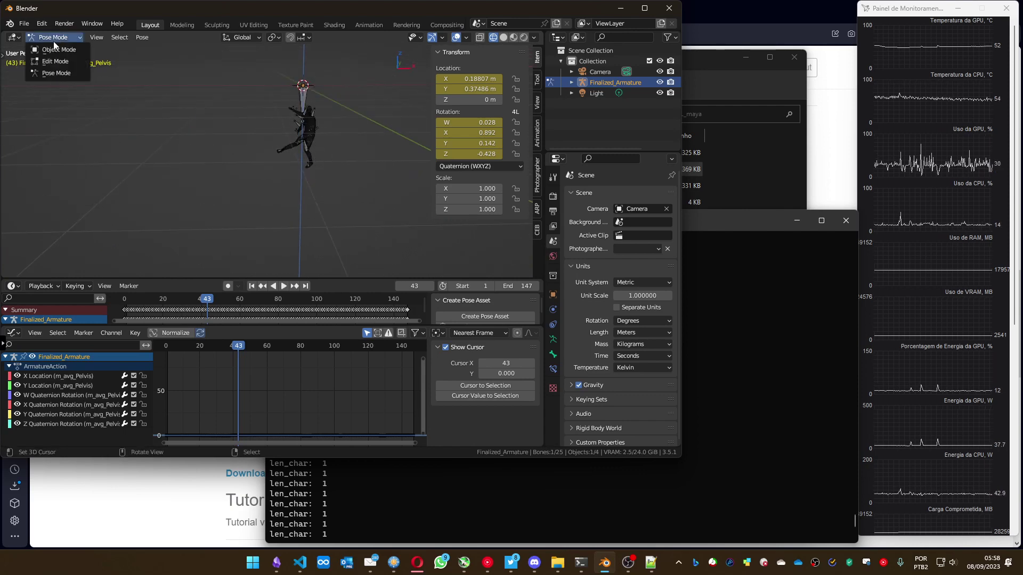
click(49, 49)
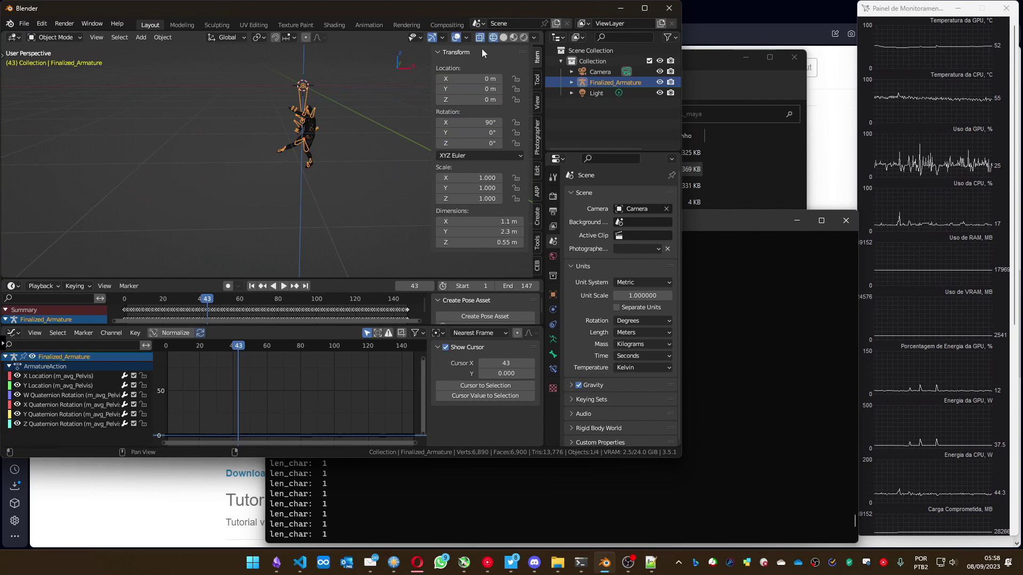
click(503, 37)
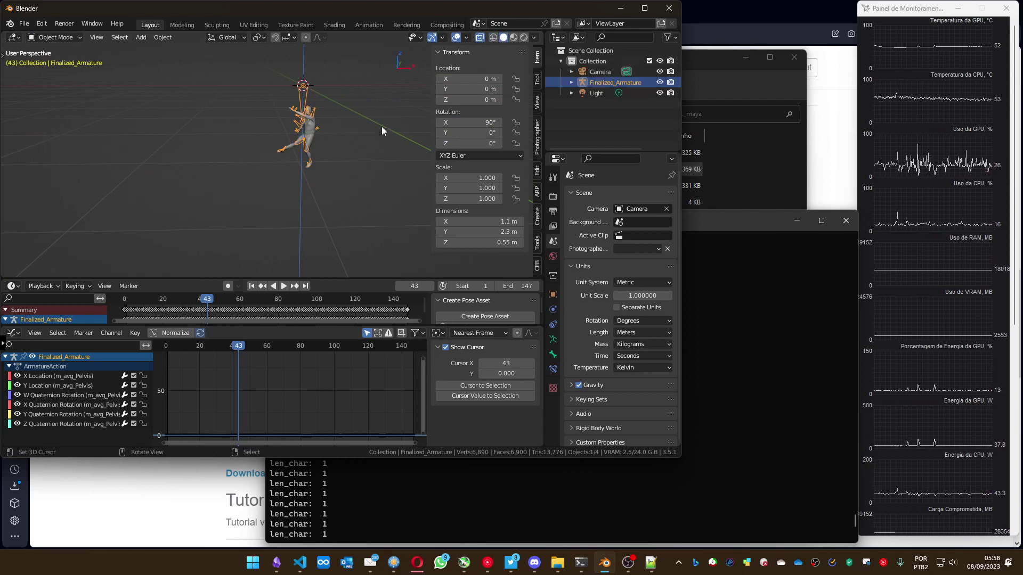
Play the animation while viewing the figure from another angle, and stop at frame 102.
scroll(407, 112, up, 2)
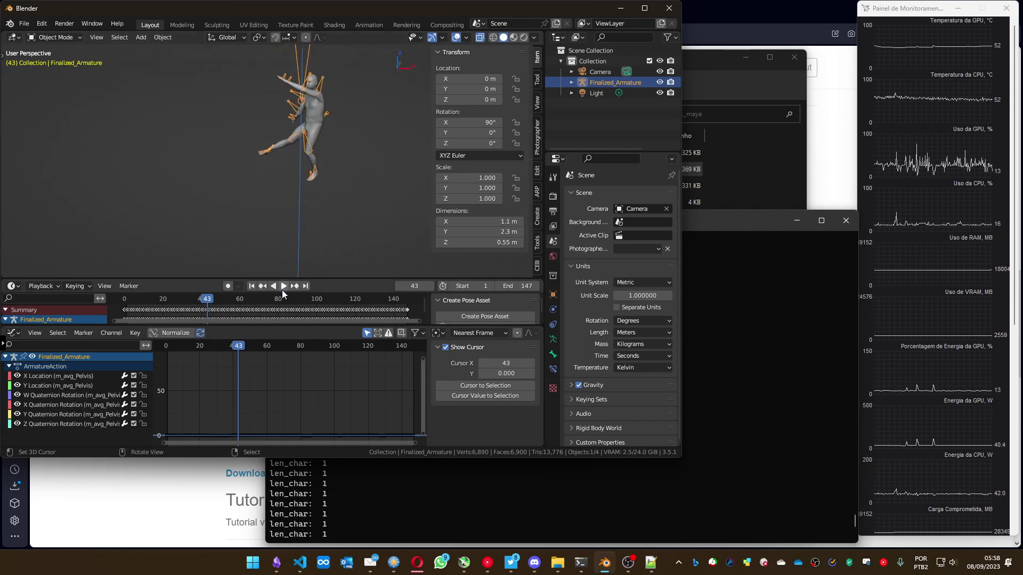
click(283, 290)
middle_drag(310, 179, 321, 118)
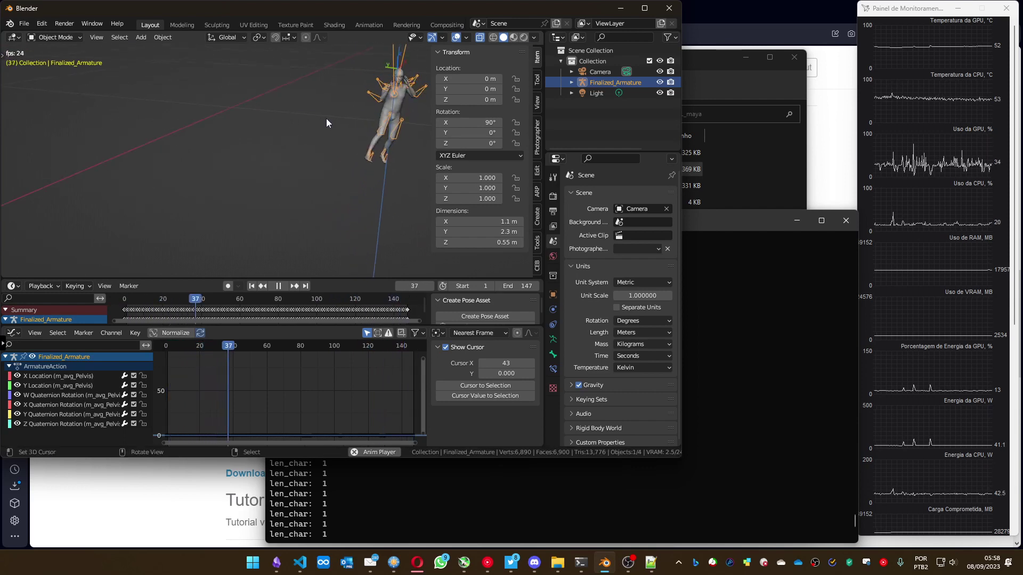
click(276, 285)
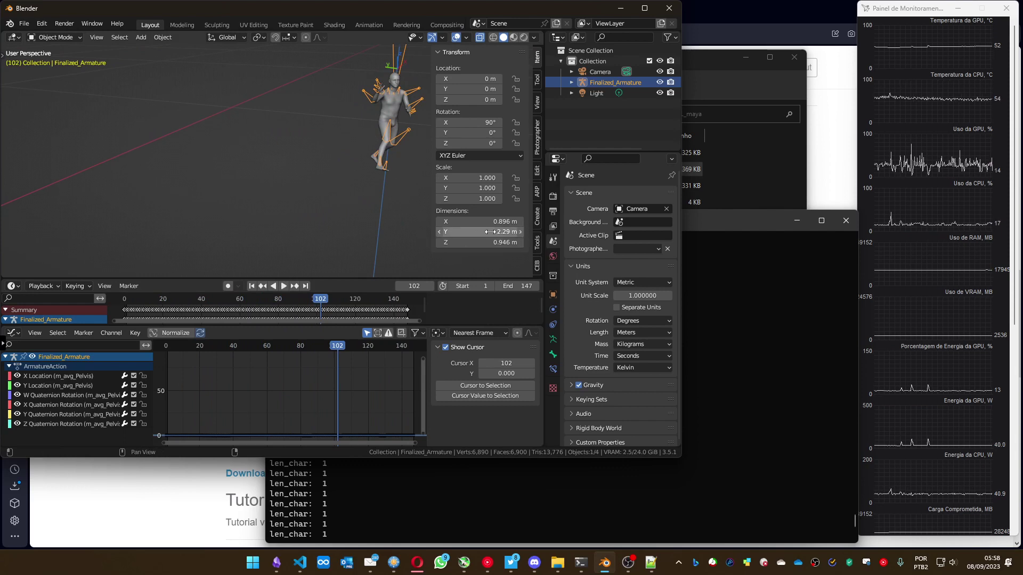
Start exporting the animation with the 4D Humans FREE add-on and browse to the bookmarked PKL_Animations folder.
click(536, 272)
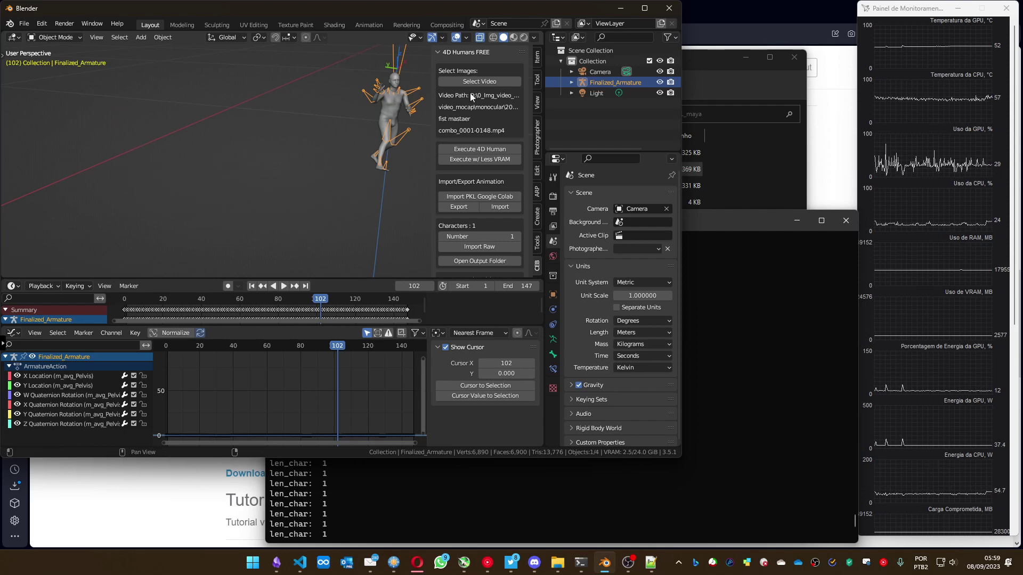
mouse_move(351, 123)
middle_down()
mouse_move(381, 135)
mouse_move(359, 134)
middle_up()
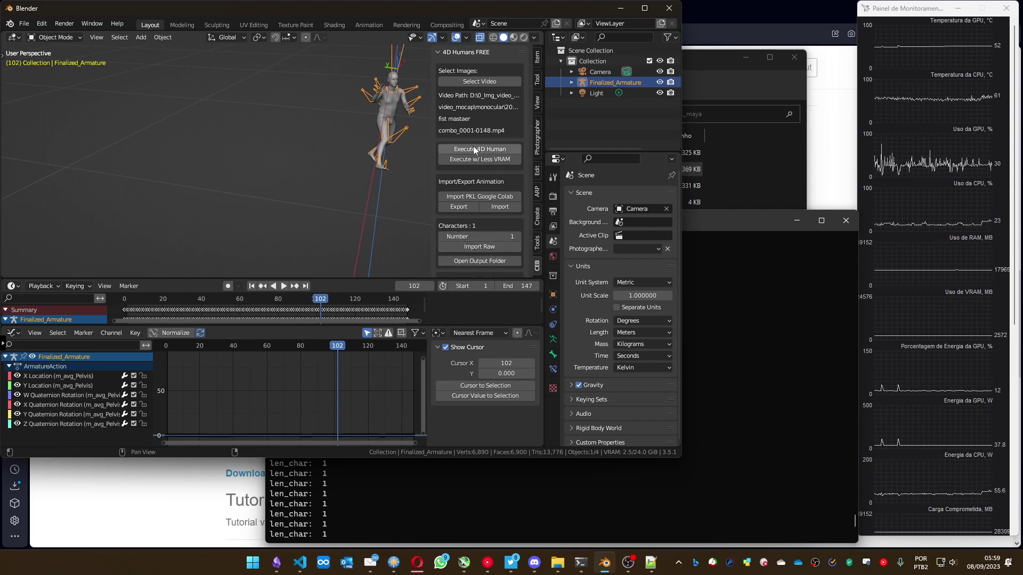
click(460, 210)
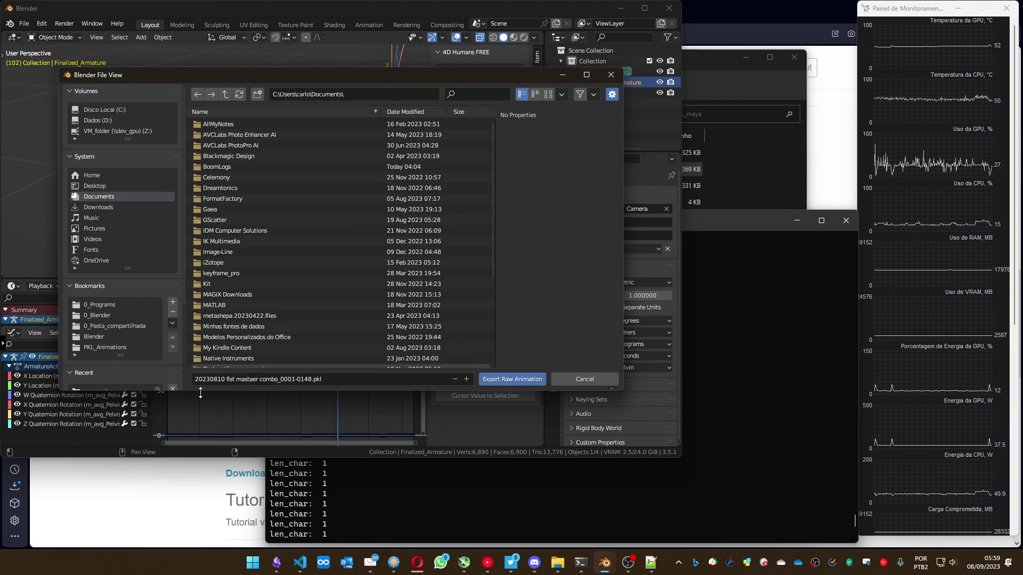
click(113, 347)
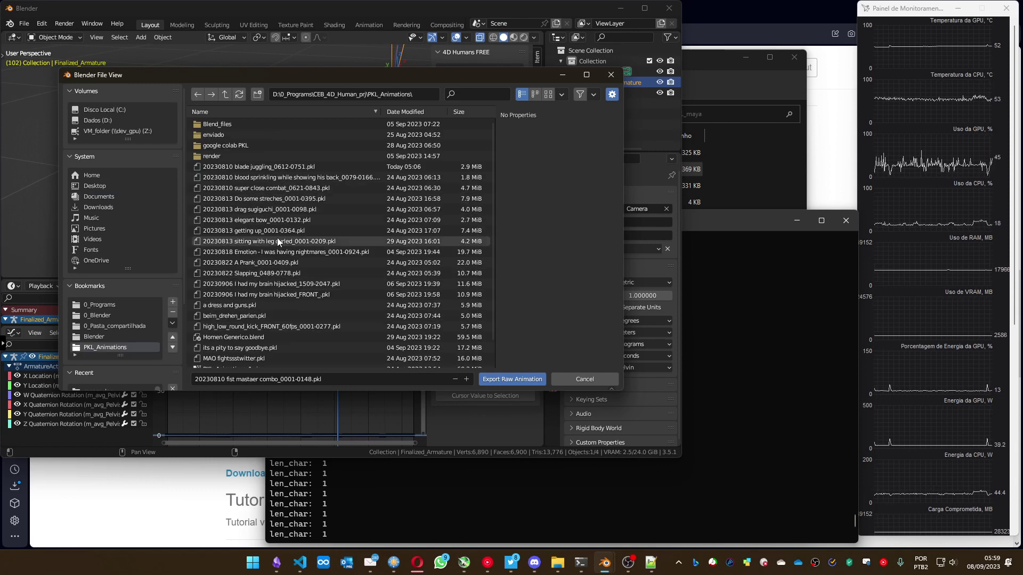
Create a folder named "contibutions" in PKL_Animations and export the raw animation into it as "20230810 fist mastaer combo_0001-0148.pkl".
click(256, 95)
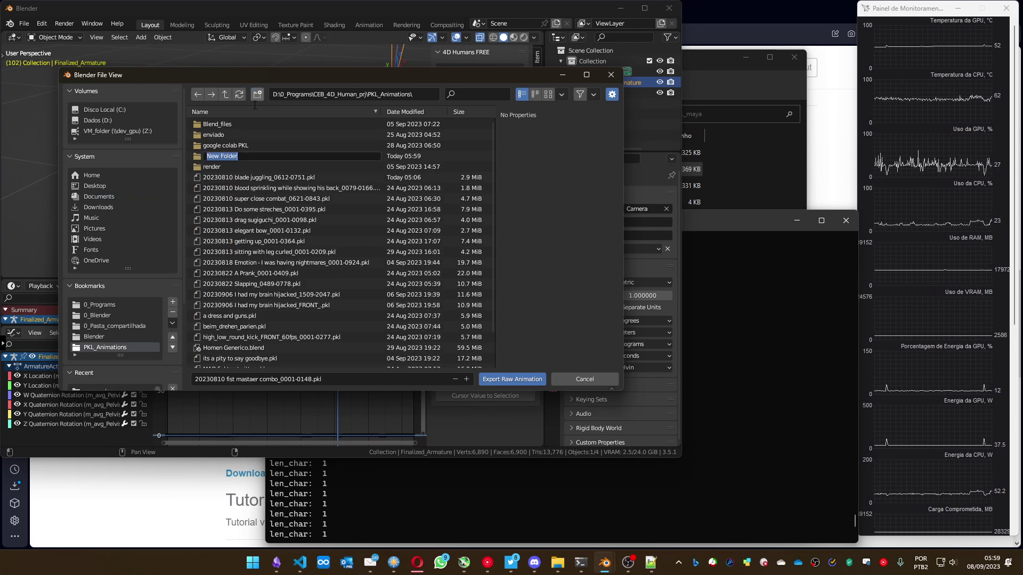
text(cont)
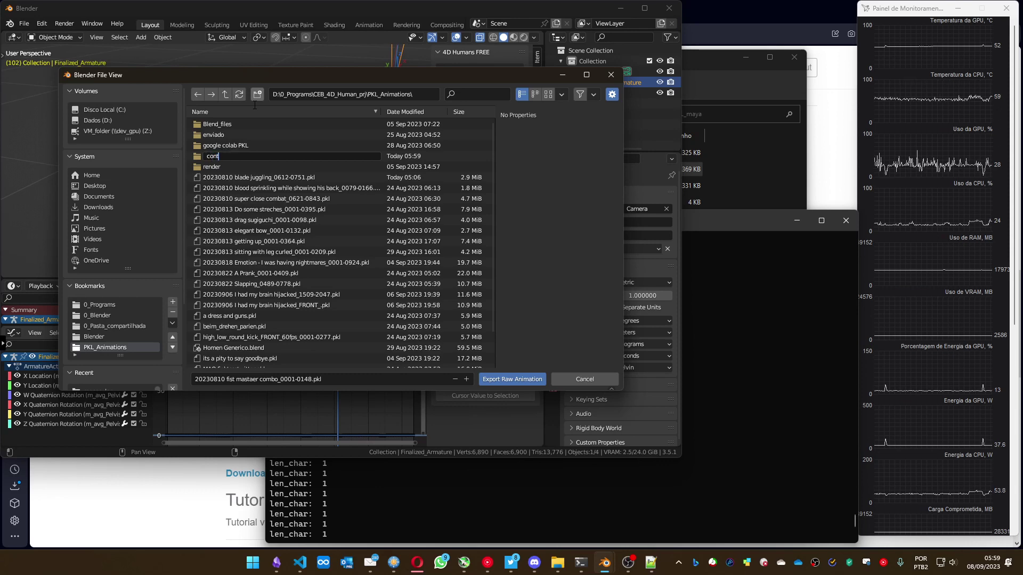
text(ibution)
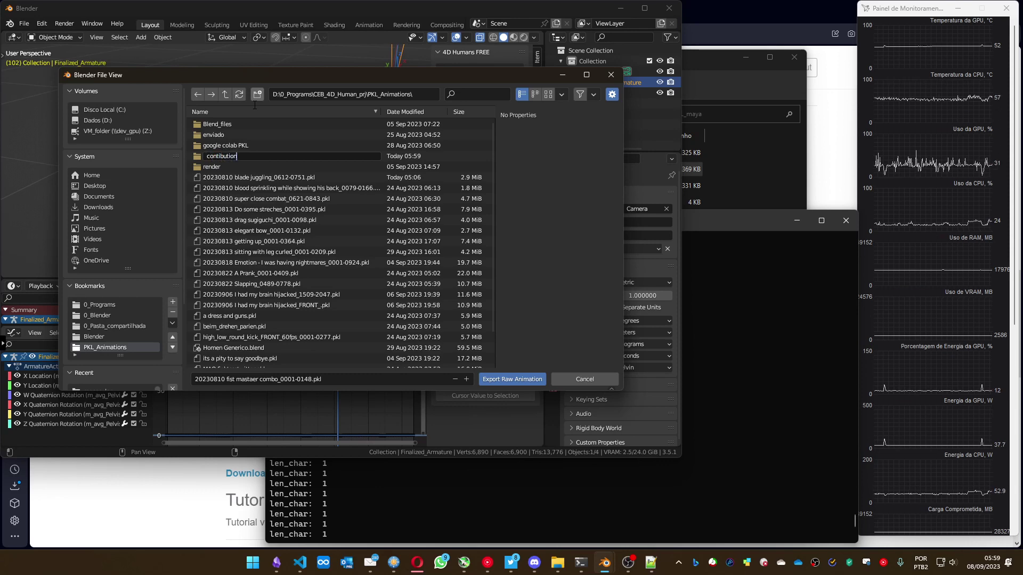
text(s)
key(Return)
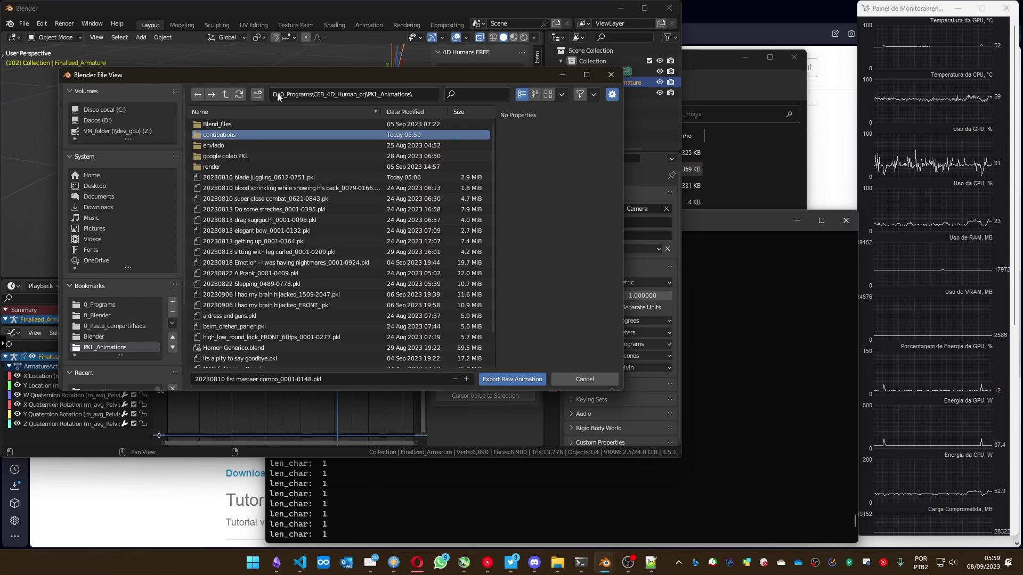
double_click(230, 135)
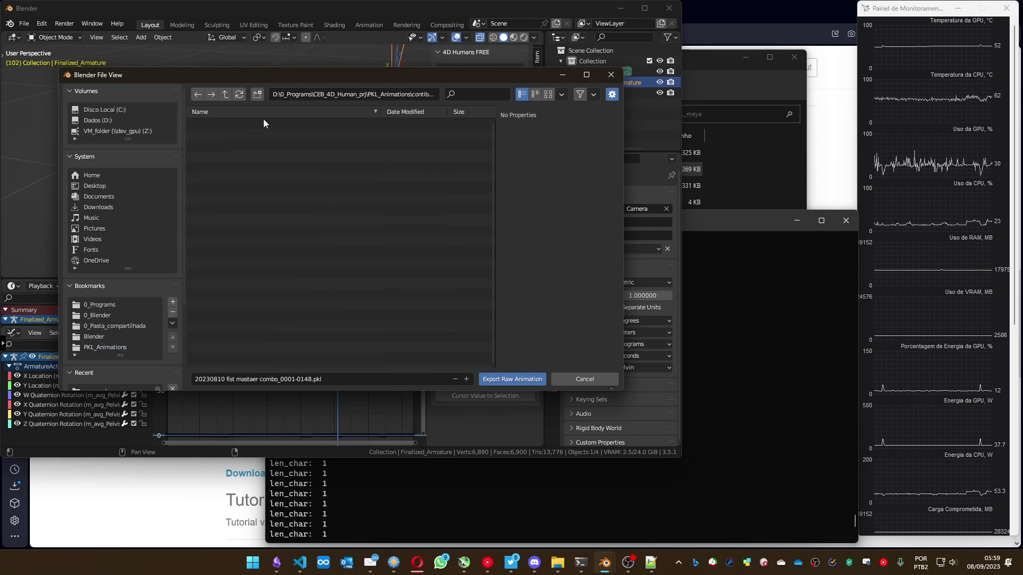
click(506, 380)
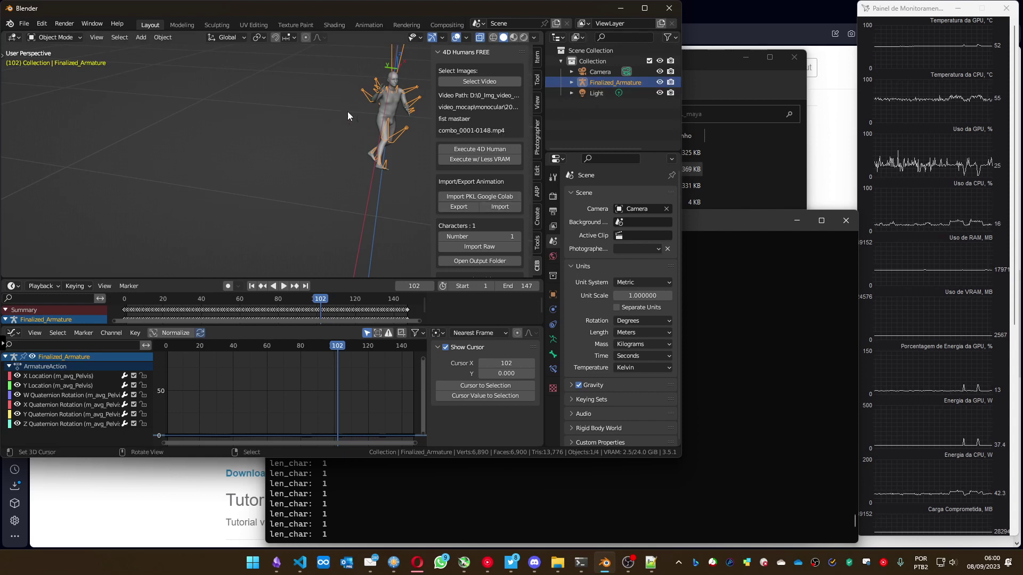
Delete Finalized_Armature together with its hierarchy from the scene.
scroll(352, 113, down, 3)
middle_drag(353, 115, 373, 133)
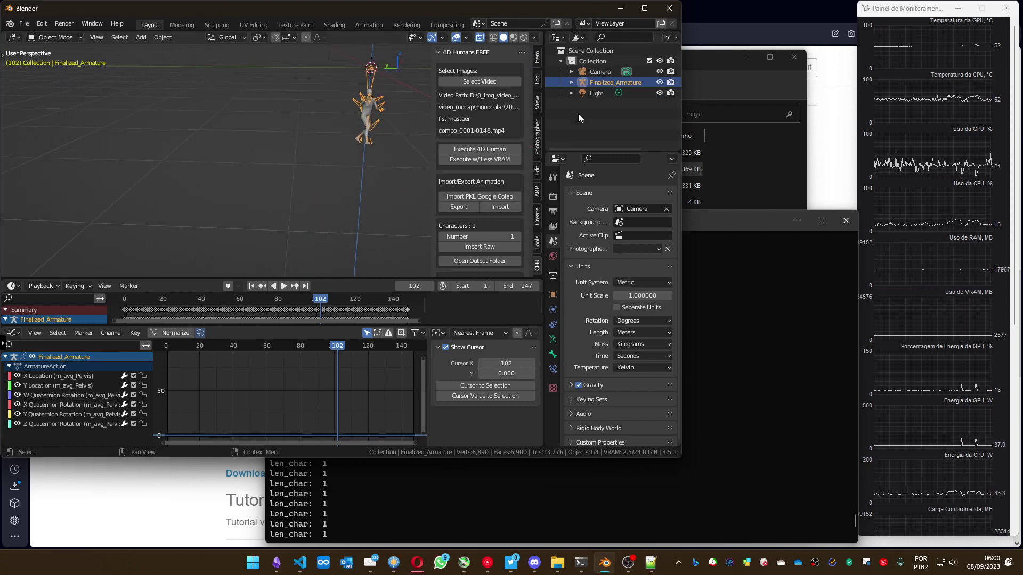
right_click(597, 83)
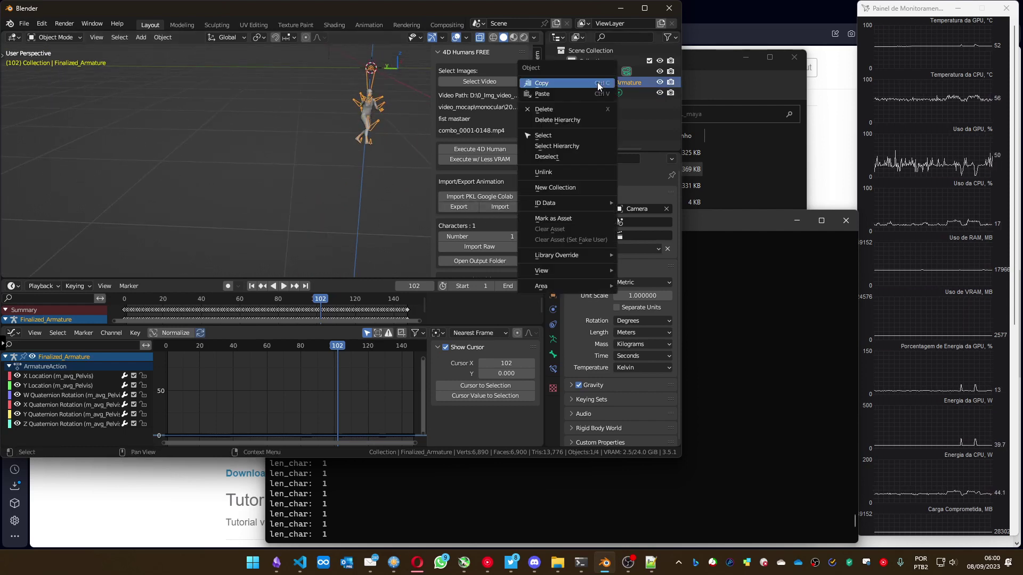
click(564, 120)
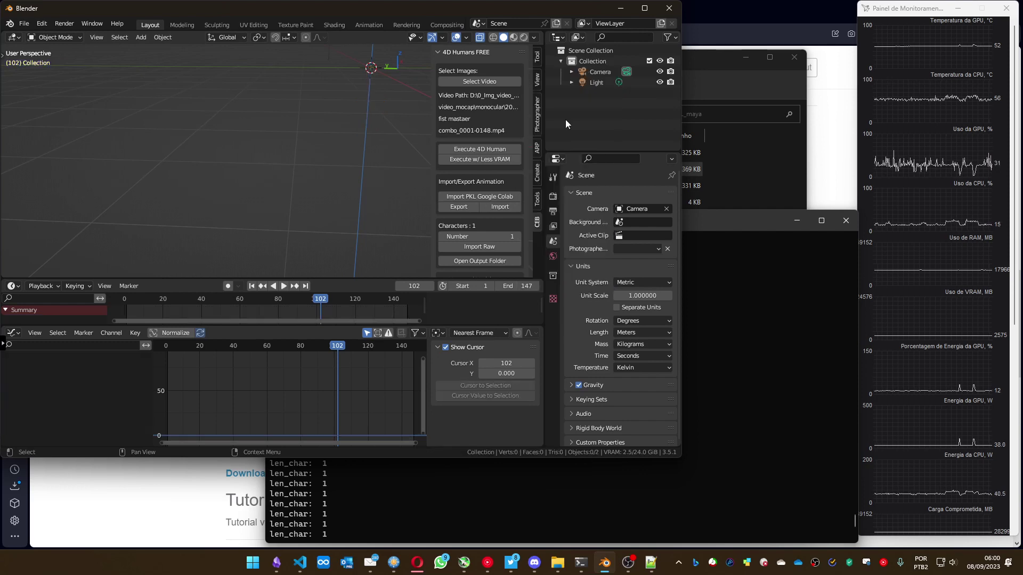
Load "temple elbow stabbing.pkl" from the bookmarked PKL_Animations folder and import the raw animation of character 1.
click(496, 208)
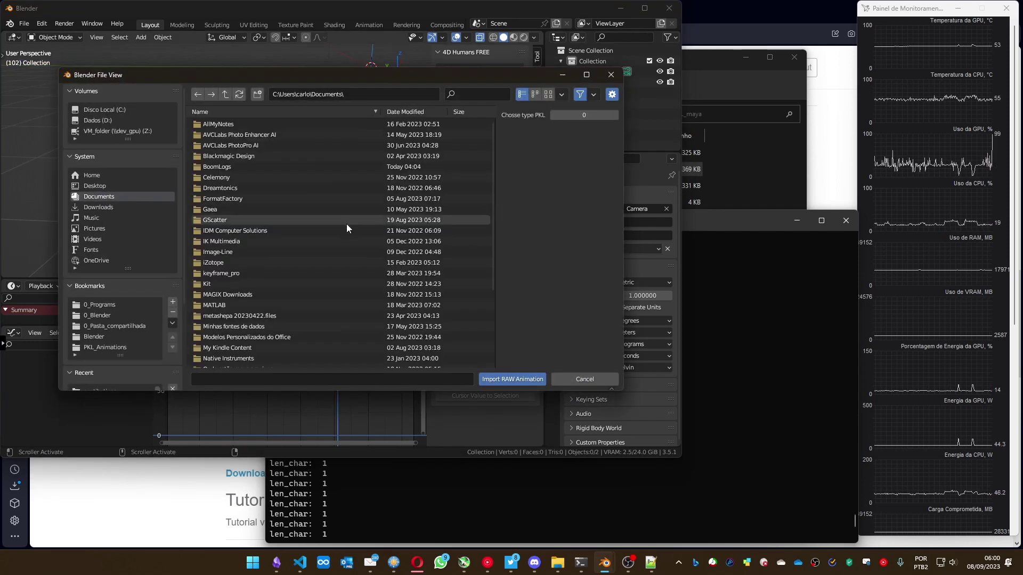
click(117, 347)
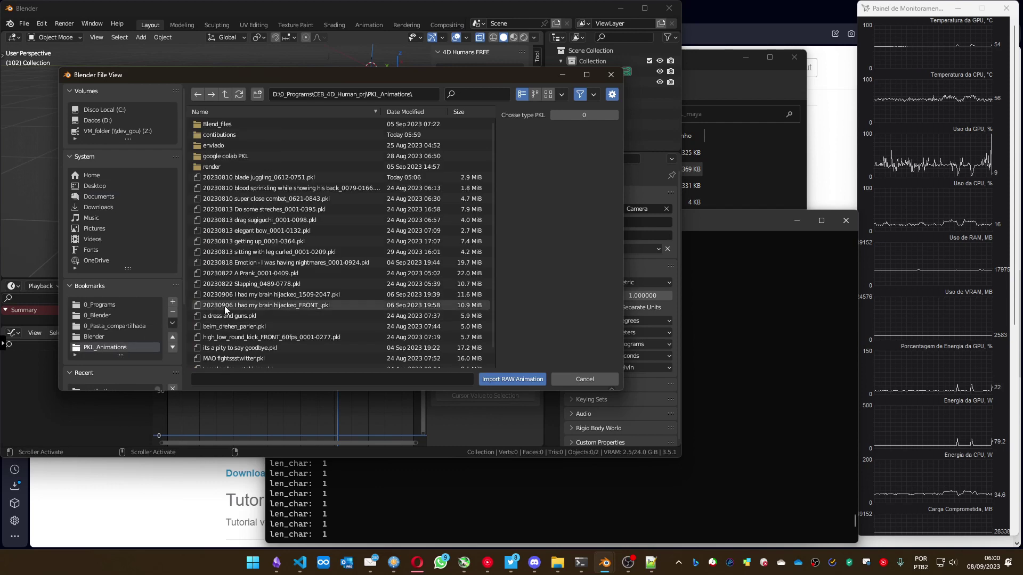
click(253, 221)
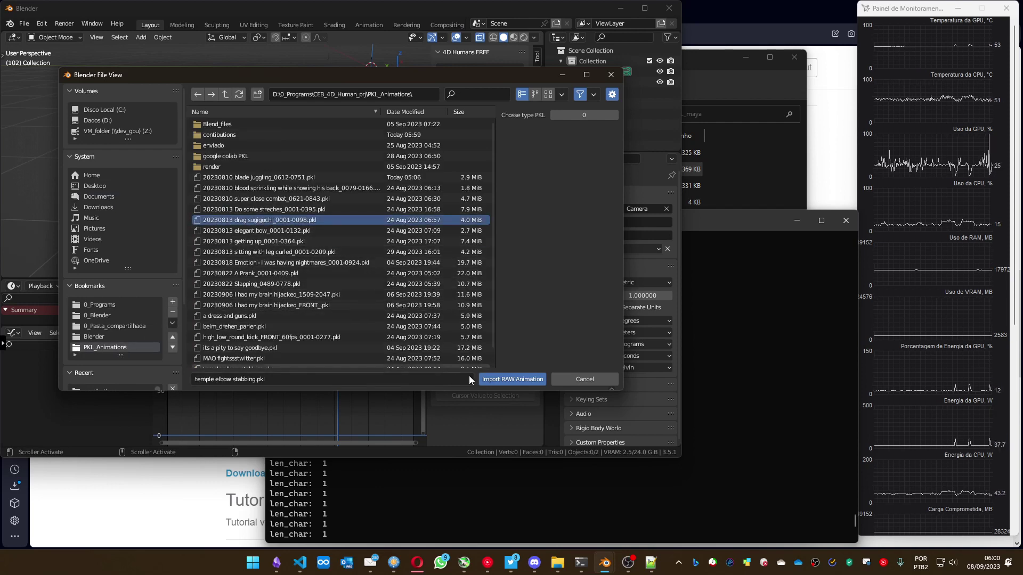
click(507, 377)
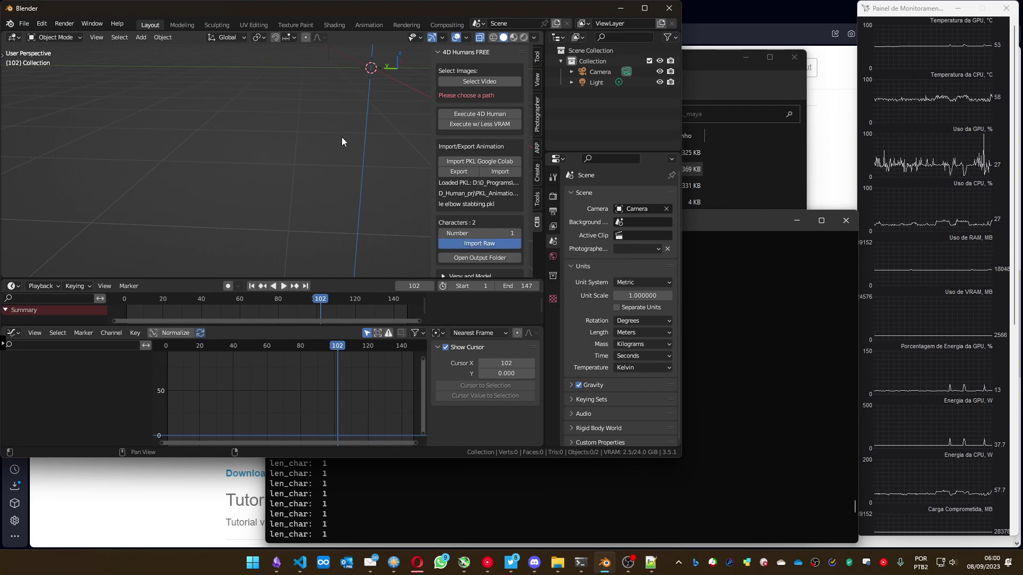
middle_drag(342, 120, 222, 206)
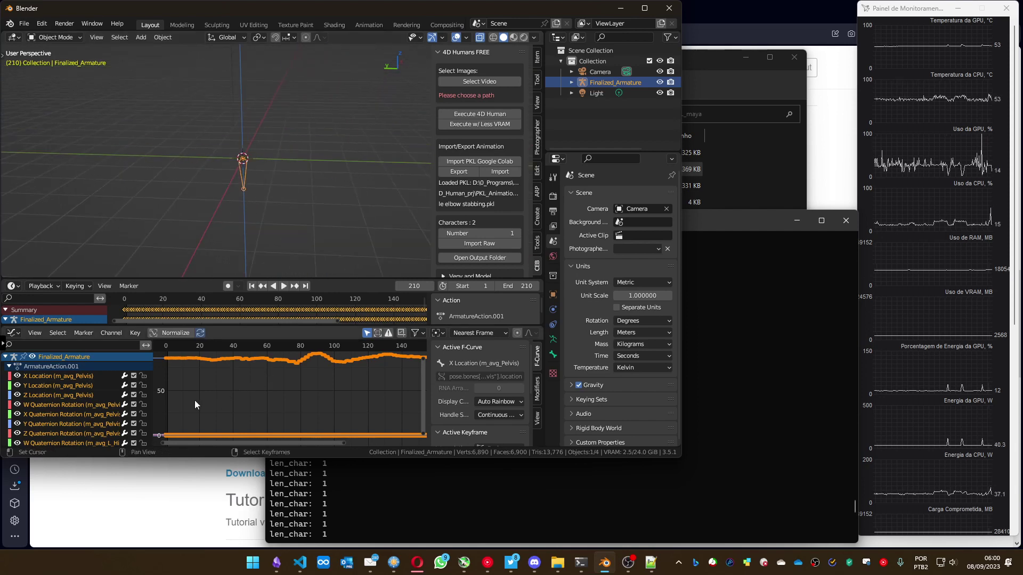
Delete the Z Location (m_avg_Pelvis) curve of Finalized_Armature and switch the armature to Pose Mode.
click(57, 395)
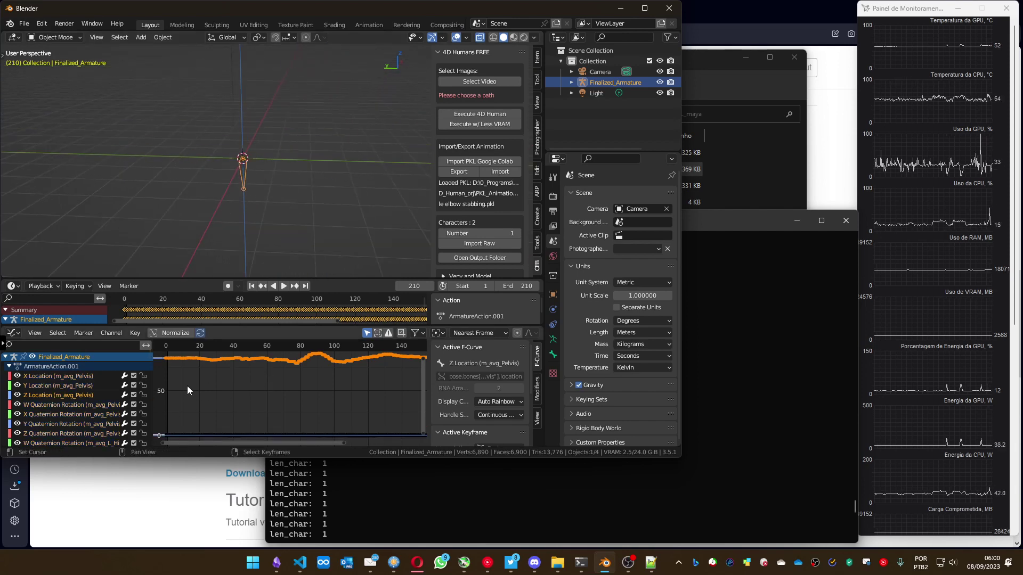
key(Delete)
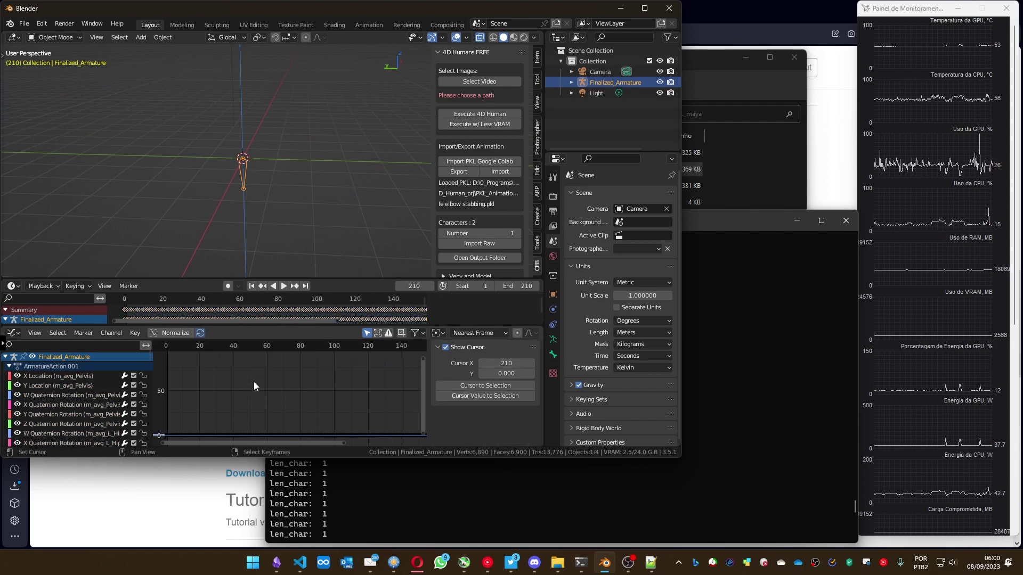
click(537, 57)
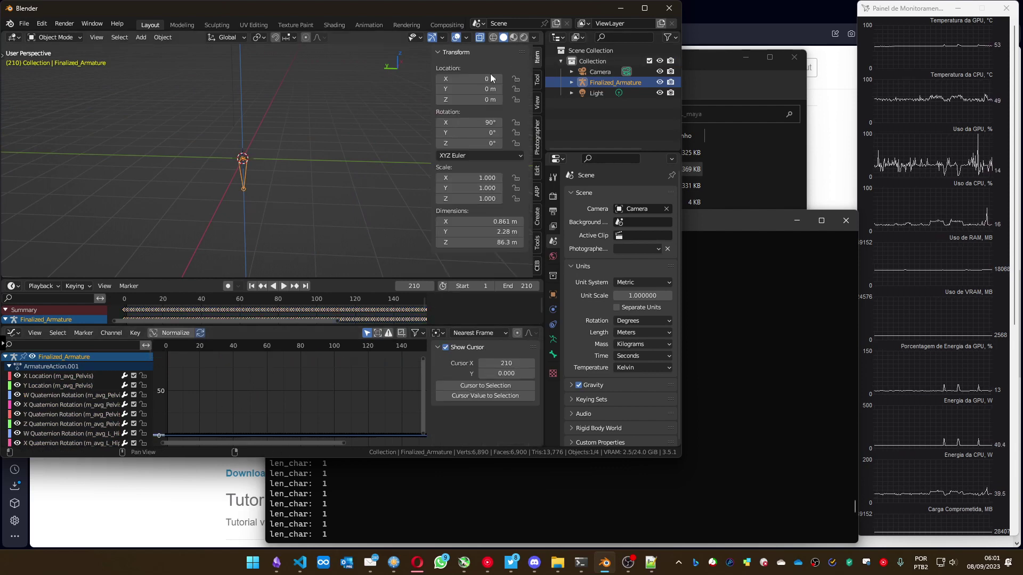
click(64, 38)
click(60, 75)
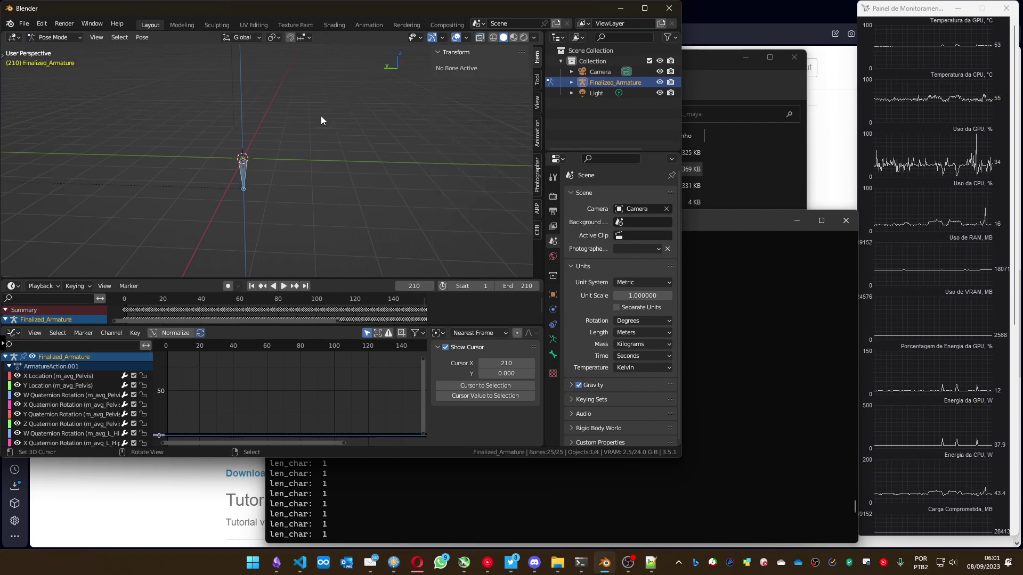
Select the m_avg_Pelvis bone under m_avg_root in Finalized_Armature and set its Z location to 0 m.
click(571, 83)
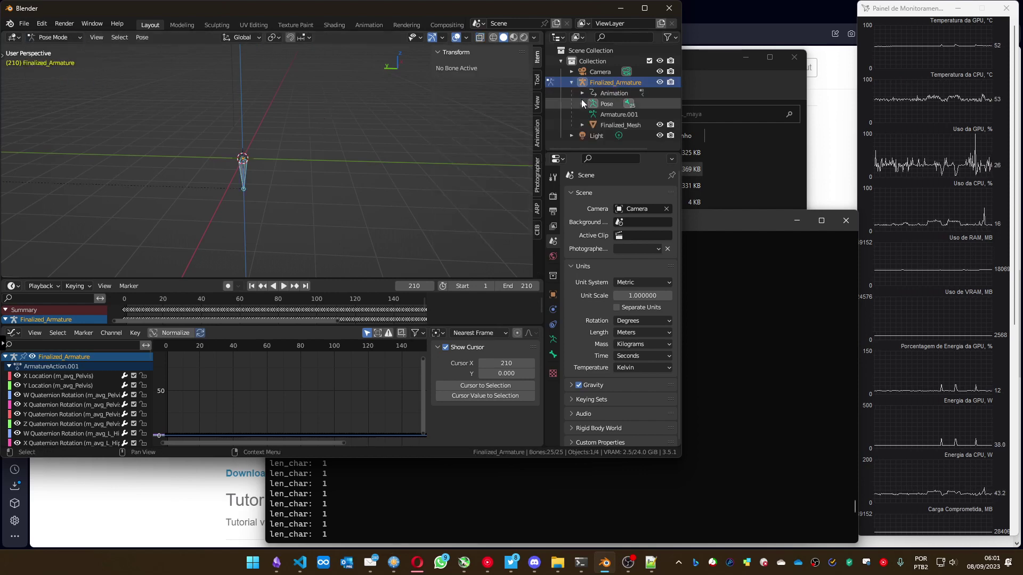
click(582, 103)
click(593, 114)
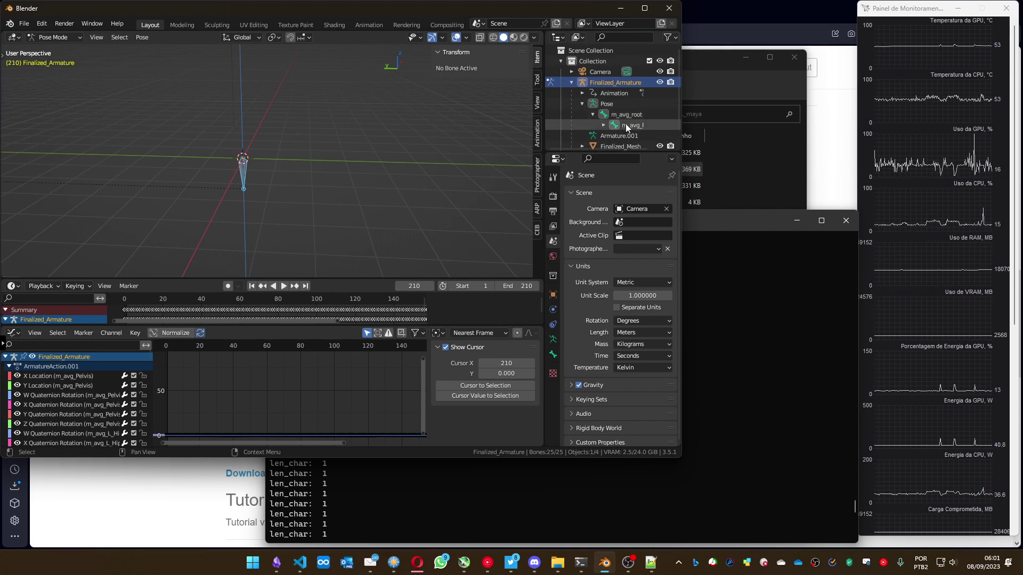
drag(544, 145, 496, 144)
click(593, 124)
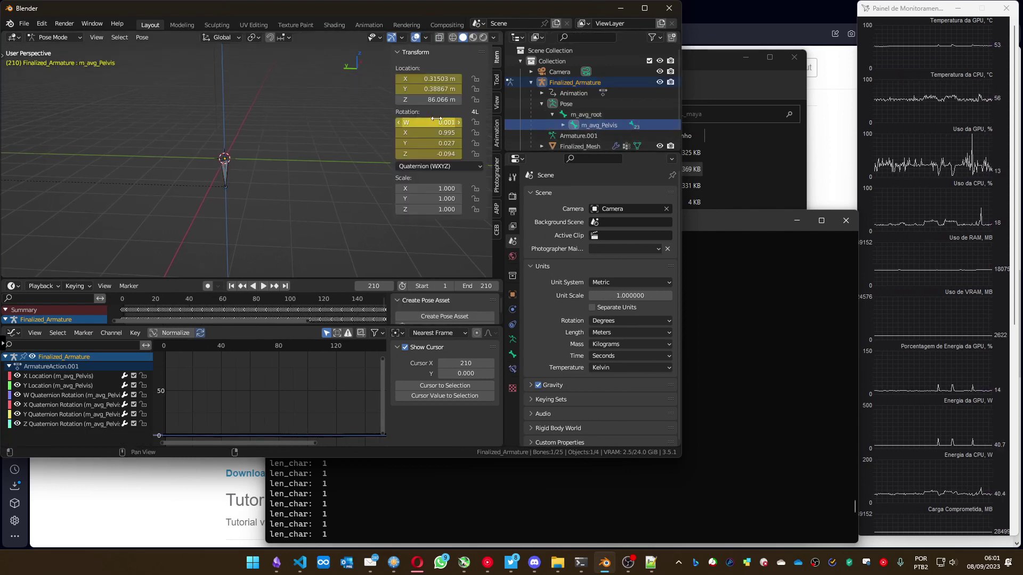
double_click(429, 100)
text(0)
key(Return)
middle_drag(250, 228, 237, 210)
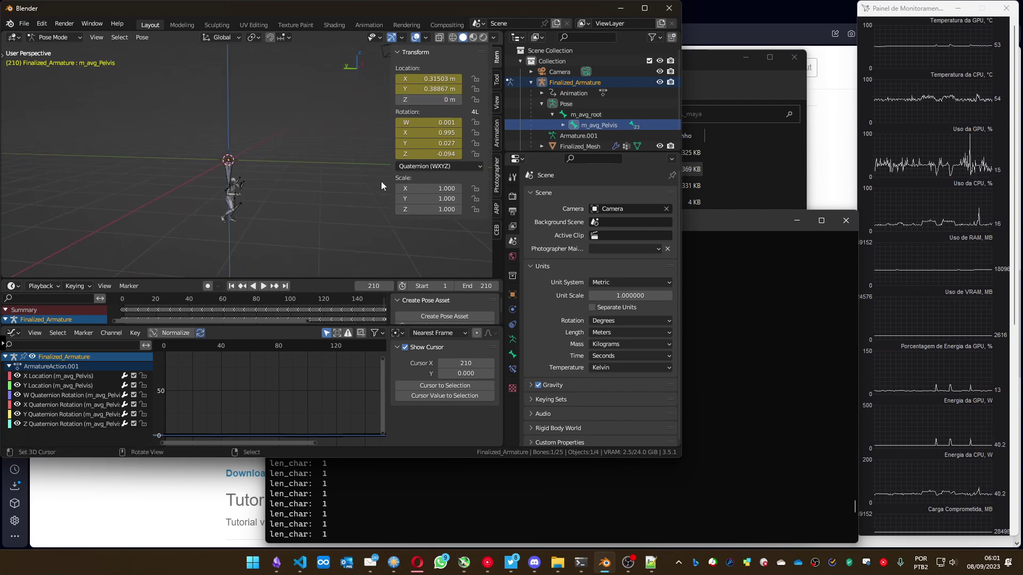
Set the character number to 2 in the 4D Humans FREE add-on and import its raw animation.
click(496, 230)
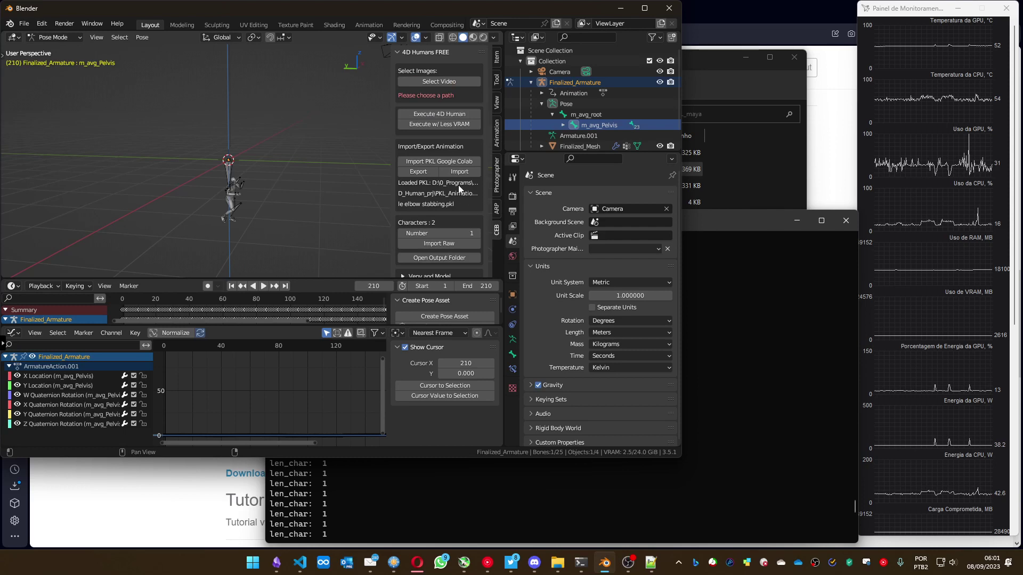
click(475, 232)
click(438, 244)
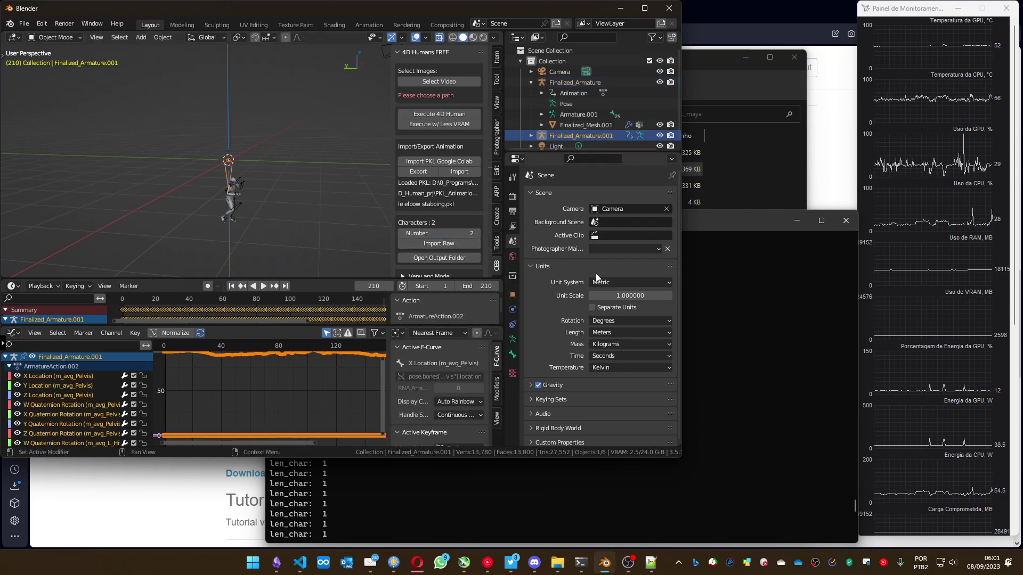
Check the latest import log entries at the end of the console output, and return to Blender.
click(687, 225)
scroll(852, 510, down, 5)
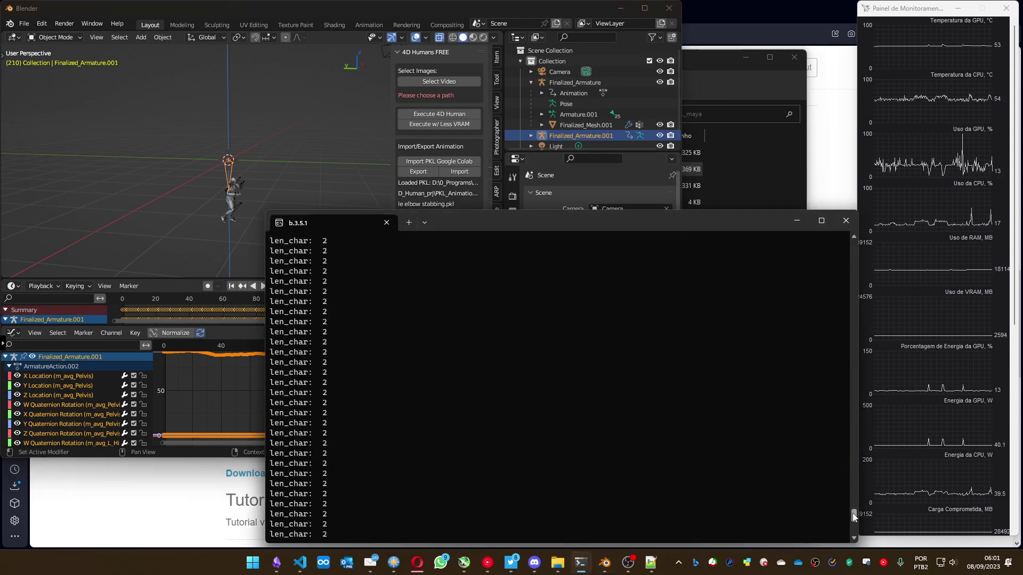
drag(852, 509, 856, 538)
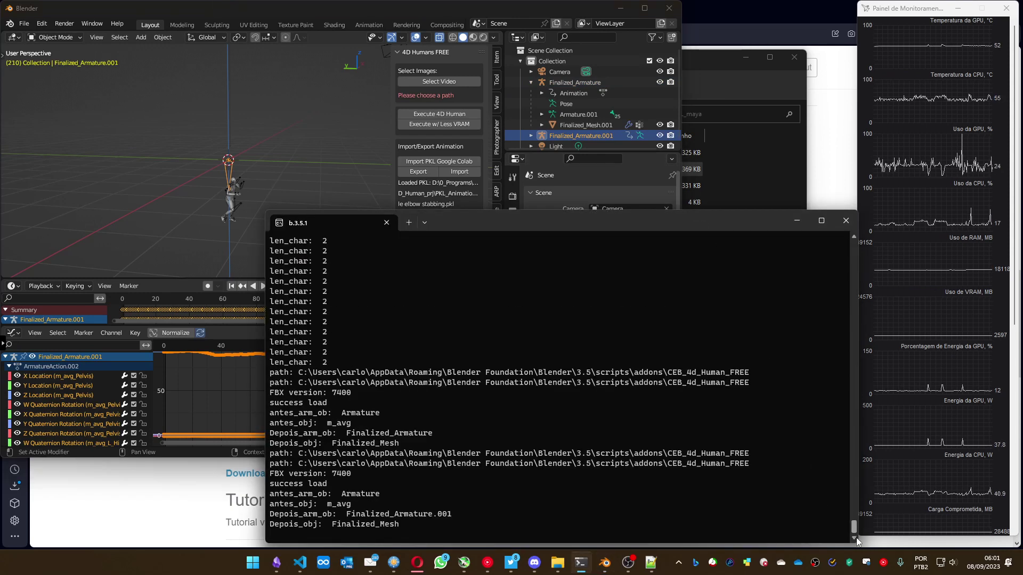
click(395, 11)
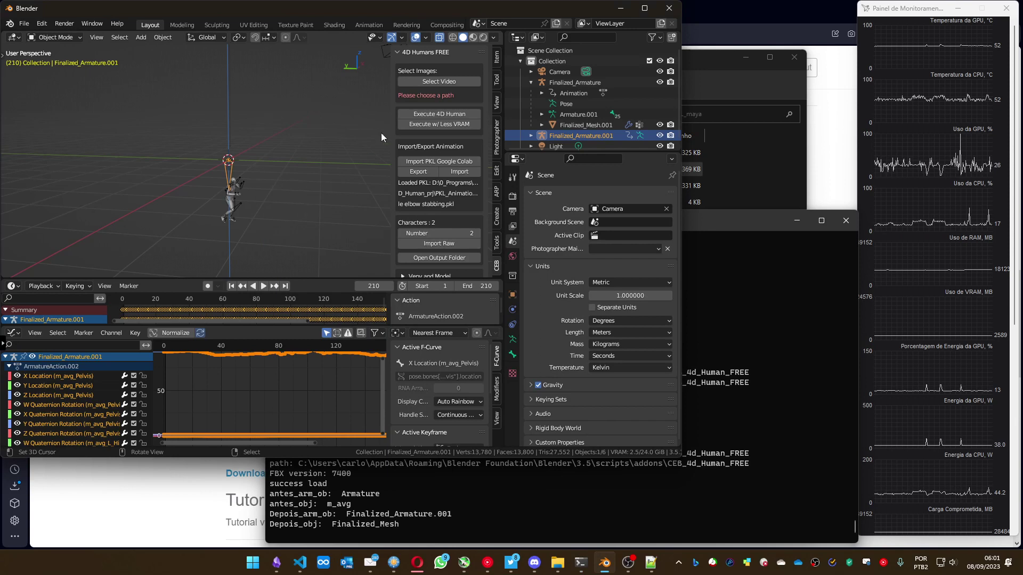
Delete the Z Location (m_avg_Pelvis) curve of Finalized_Armature.001 and switch that armature to Pose Mode.
click(42, 395)
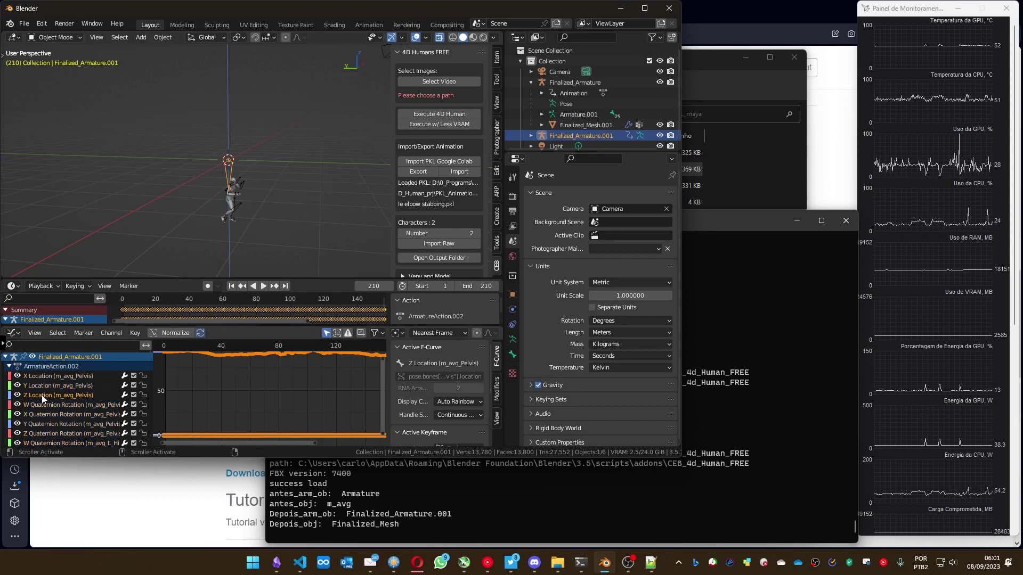
key(Delete)
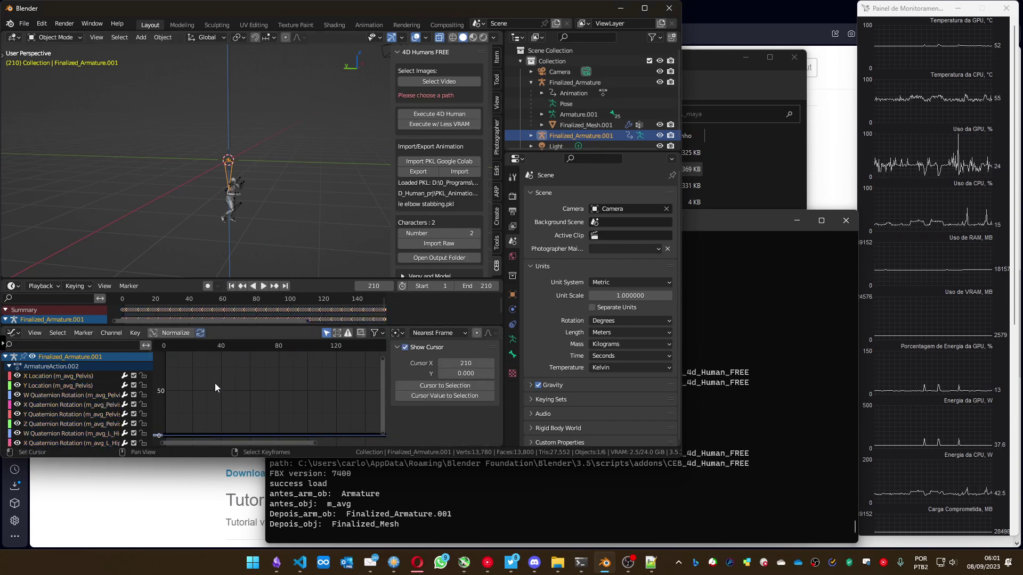
scroll(542, 104, down, 1)
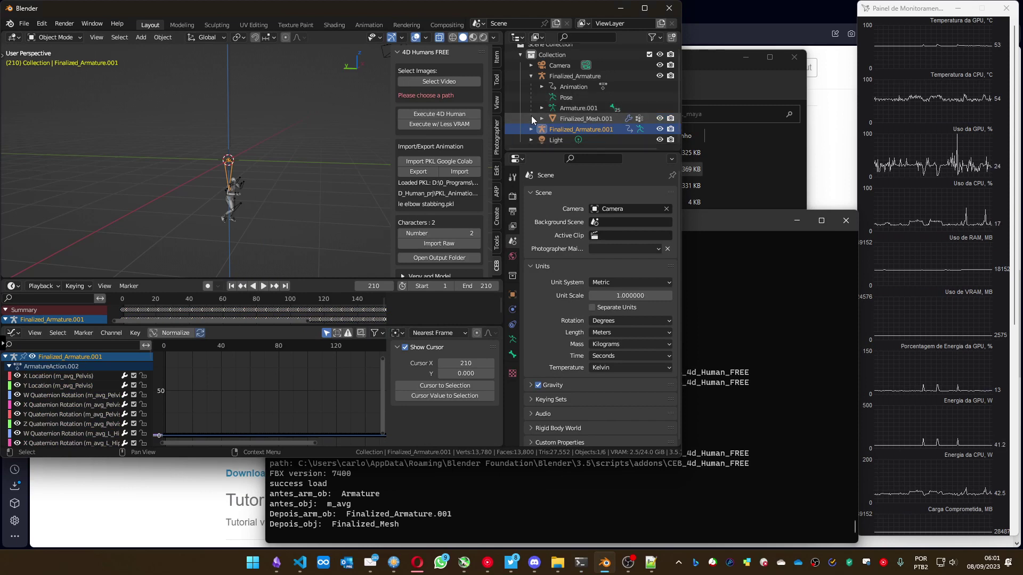
click(33, 37)
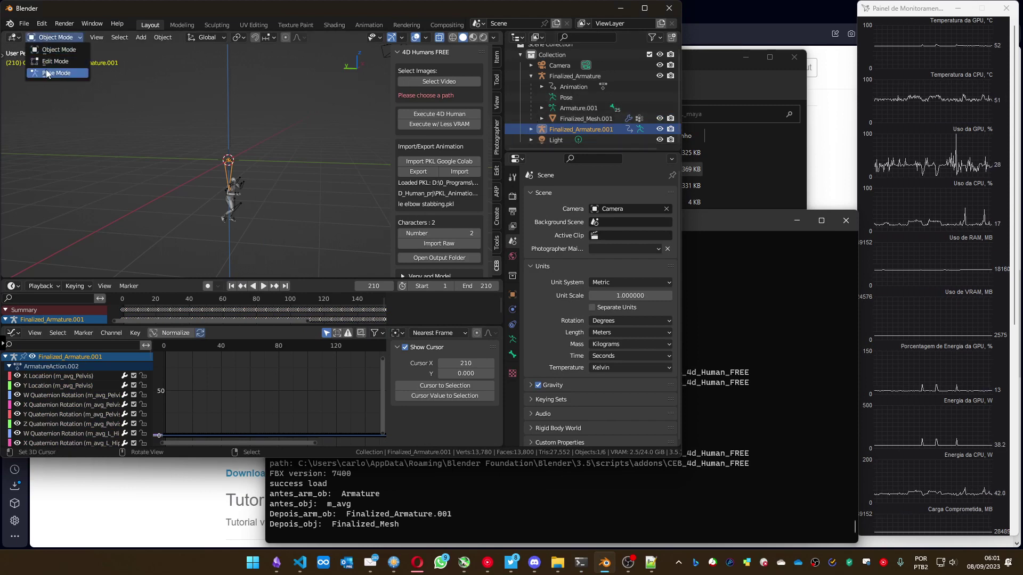
click(64, 67)
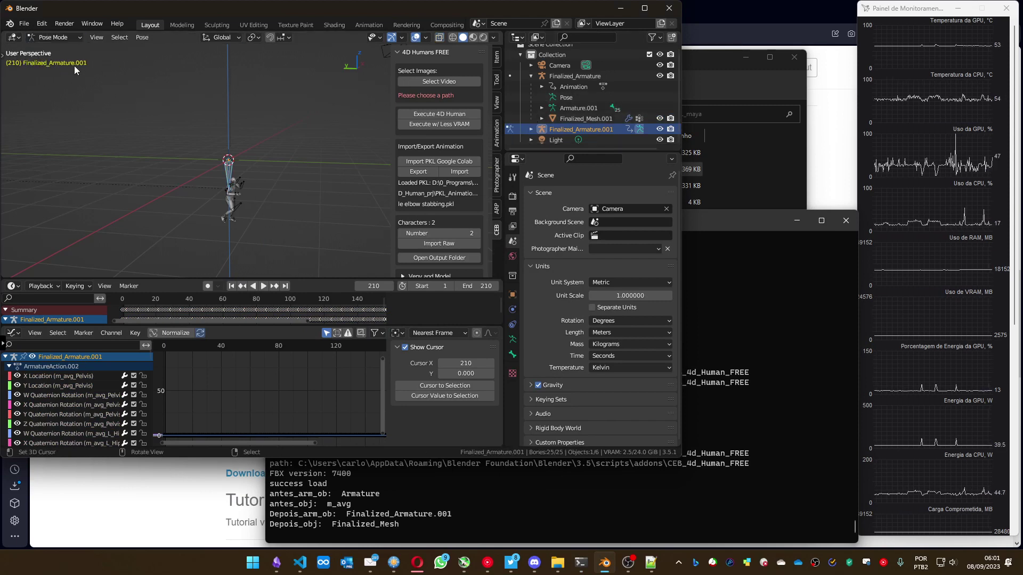
Select the m_avg_Pelvis bone under m_avg_root in Finalized_Armature.001 and set its Z location to 0 m.
click(531, 129)
scroll(538, 115, down, 2)
click(541, 108)
click(552, 118)
click(596, 130)
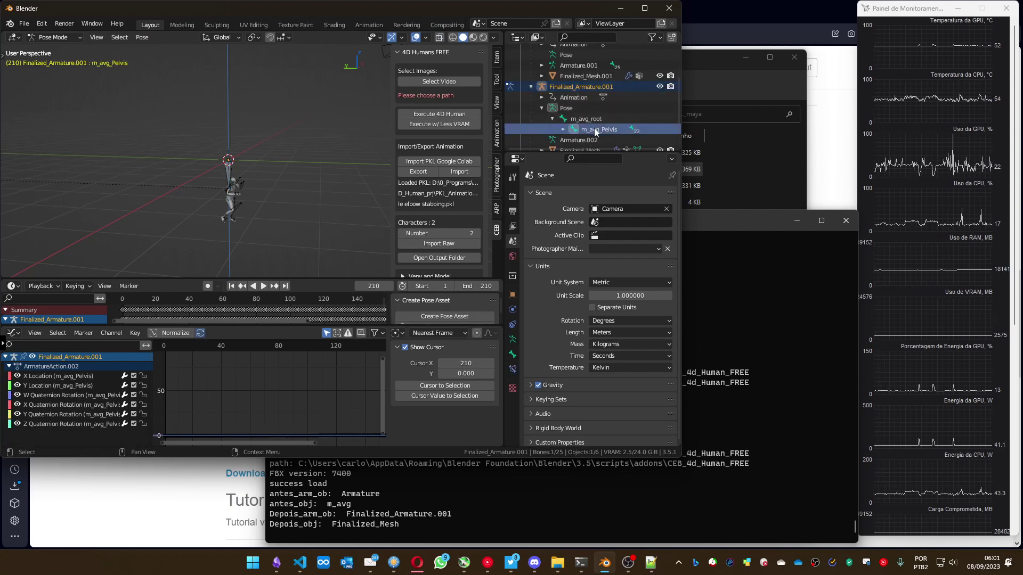
click(496, 57)
click(437, 99)
text(0)
key(Return)
Play the two-character animation up close, stop at frame 160, and return to the 4D Humans FREE add-on controls.
middle_drag(226, 192, 257, 173)
key(space)
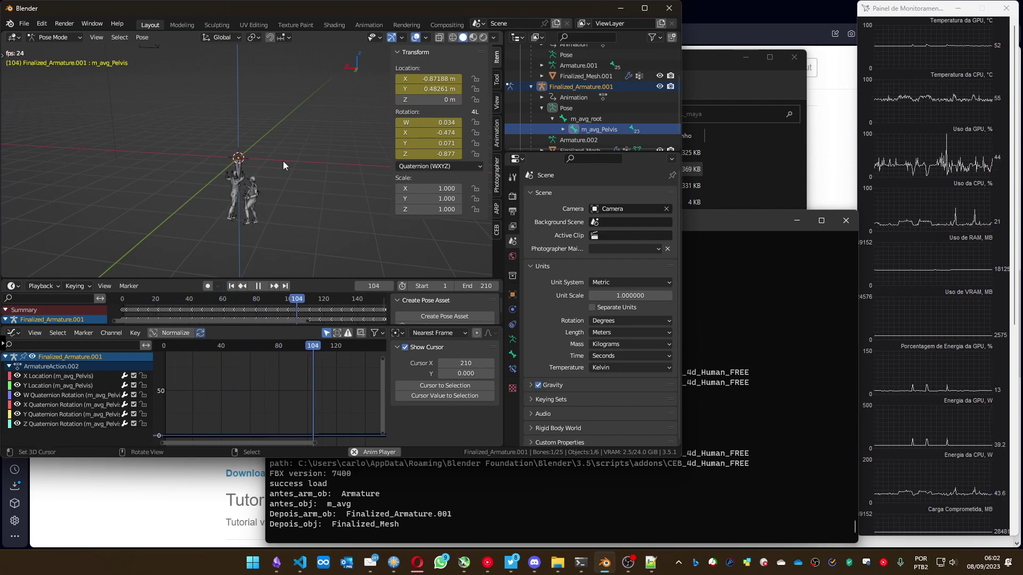
scroll(263, 209, up, 3)
middle_drag(254, 219, 296, 190)
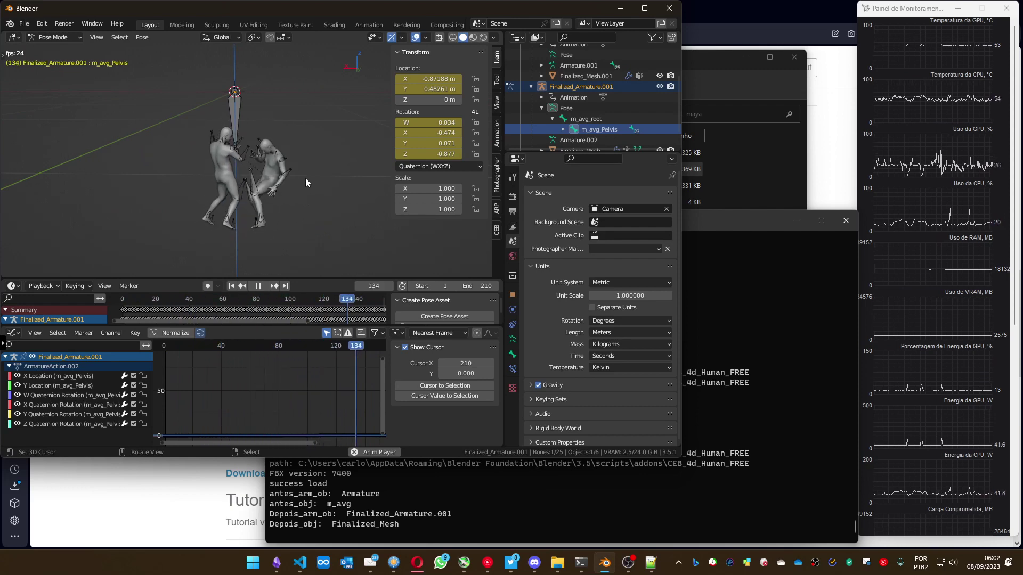
key(space)
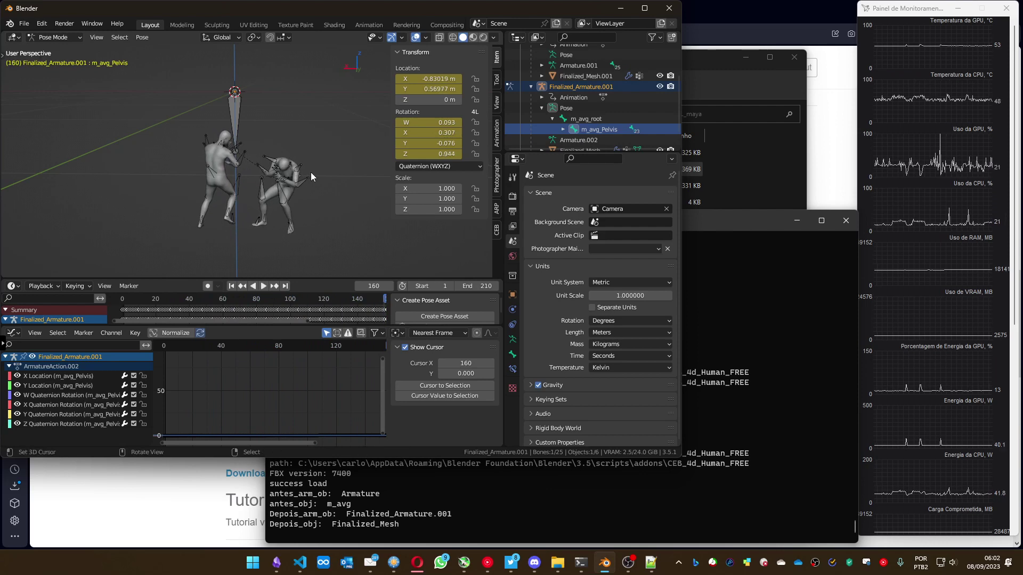
click(496, 230)
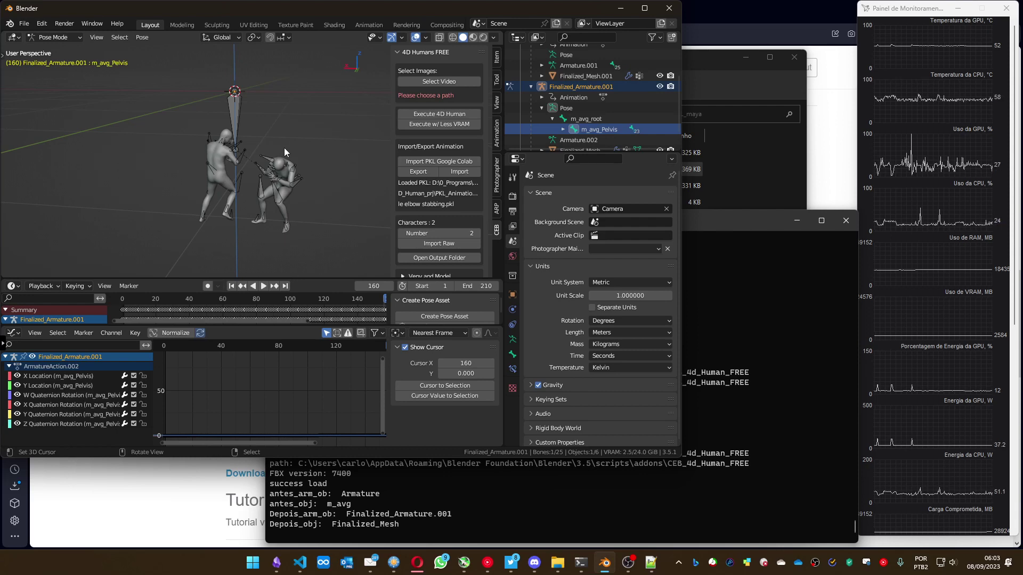
middle_drag(294, 144, 279, 146)
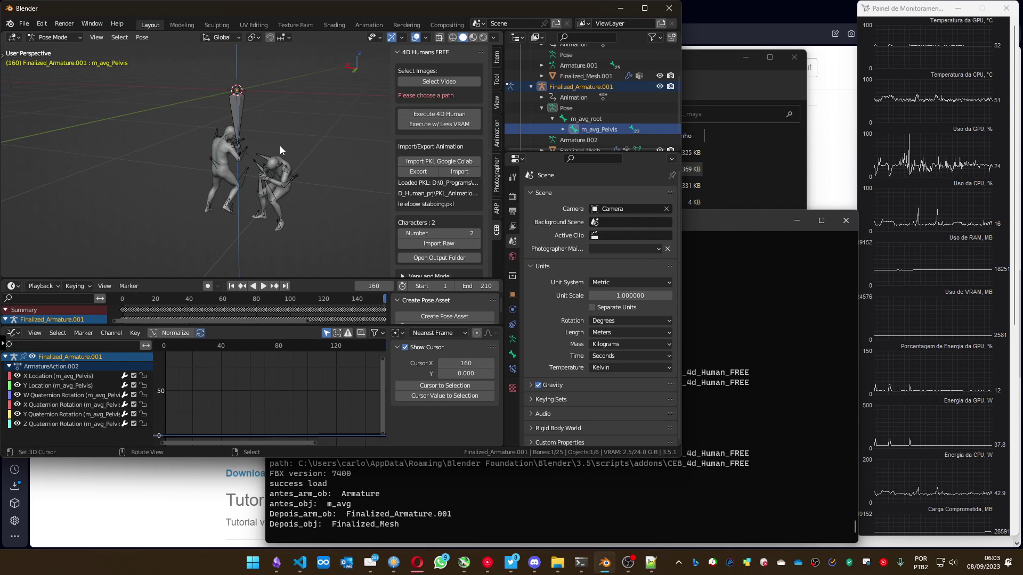